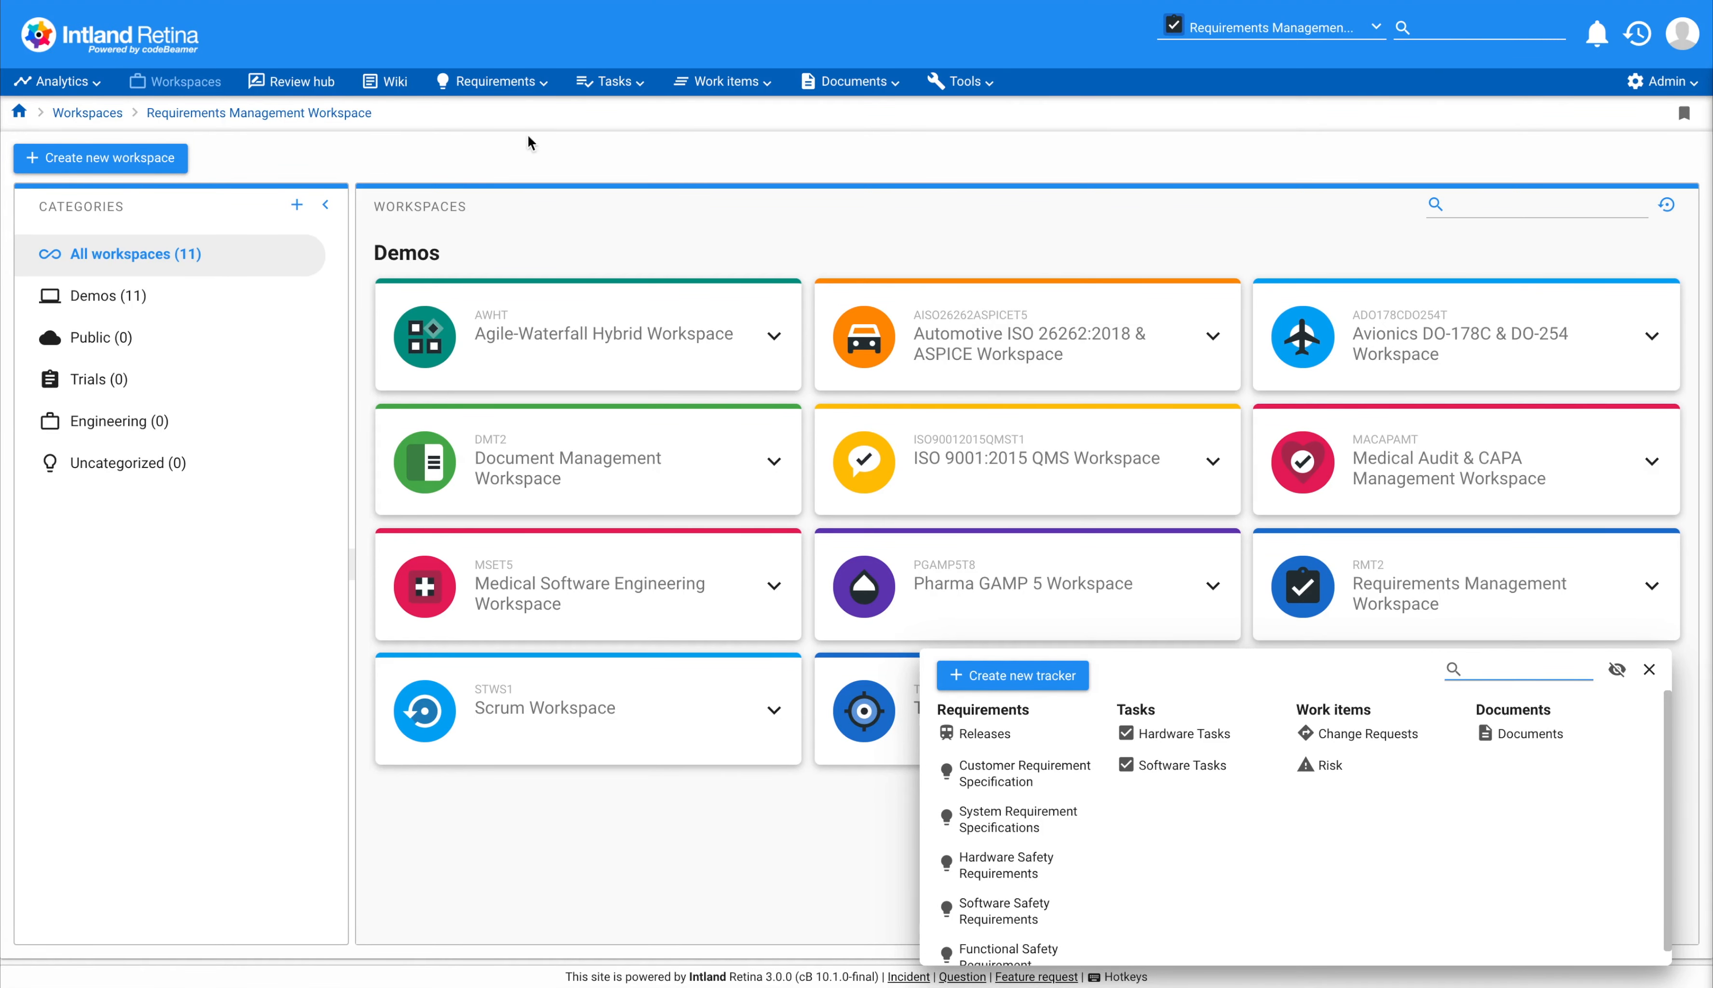
Step: Open the state transition configuration of the System Requirement Specifications tracker
{"action": "left_click", "coordinate": [492, 80]}
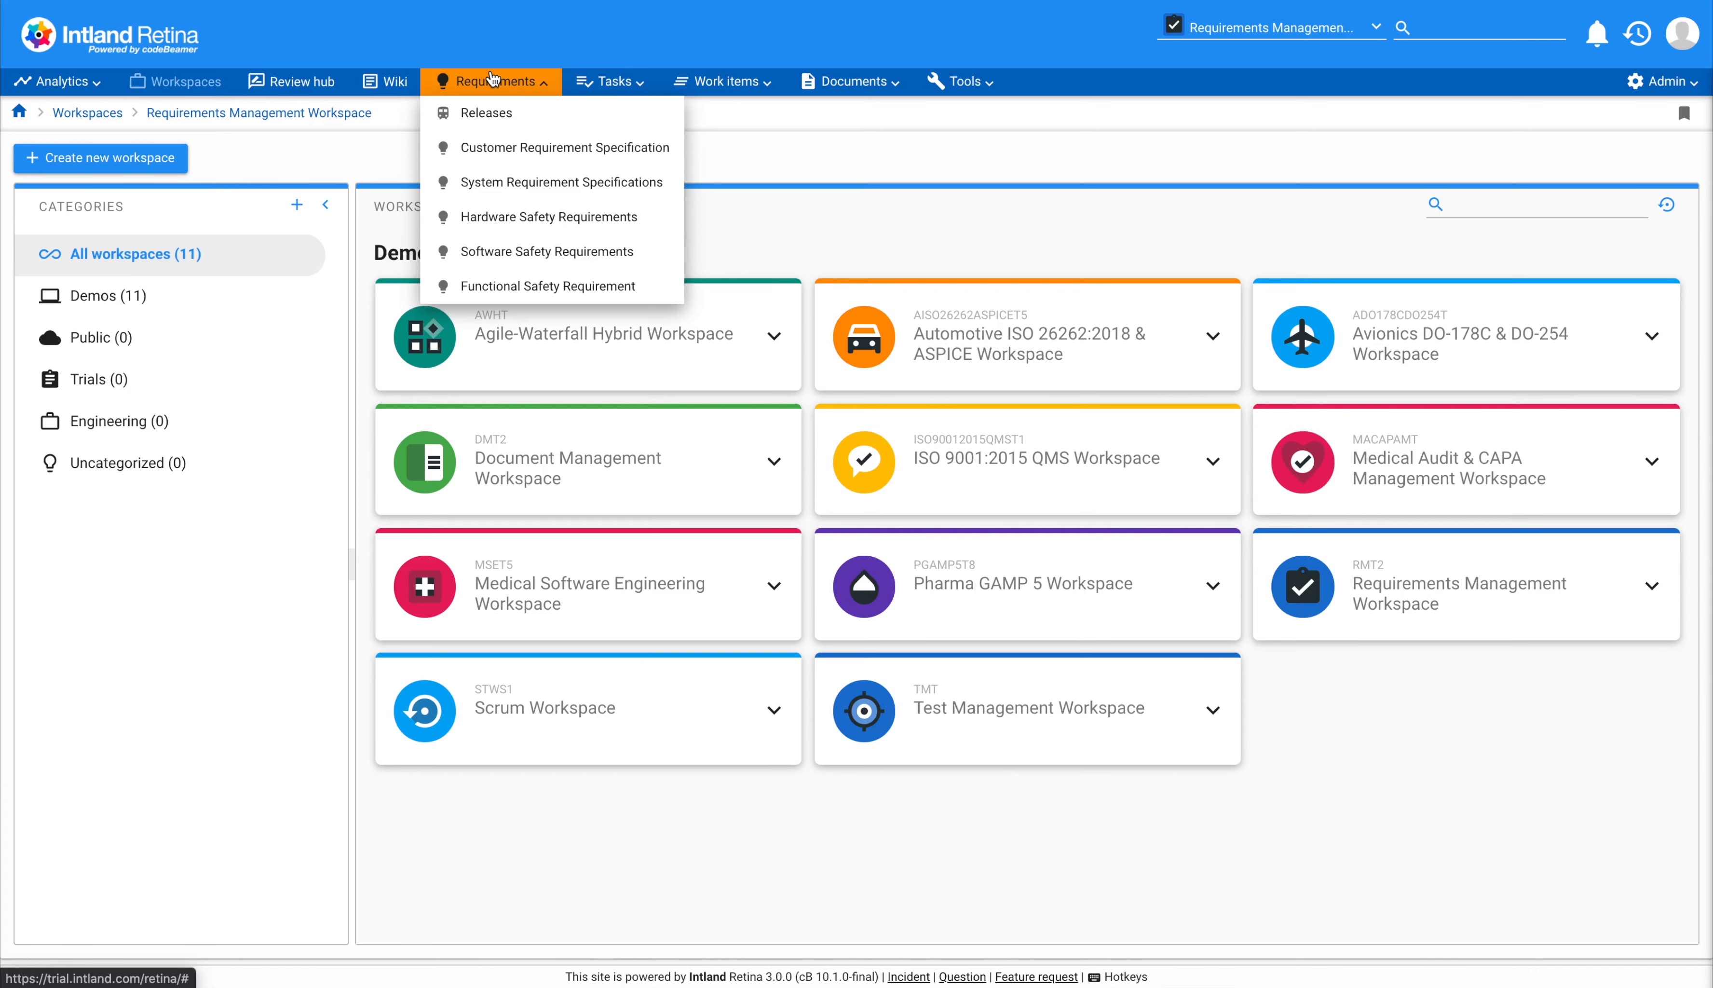
{"action": "left_click", "coordinate": [491, 181]}
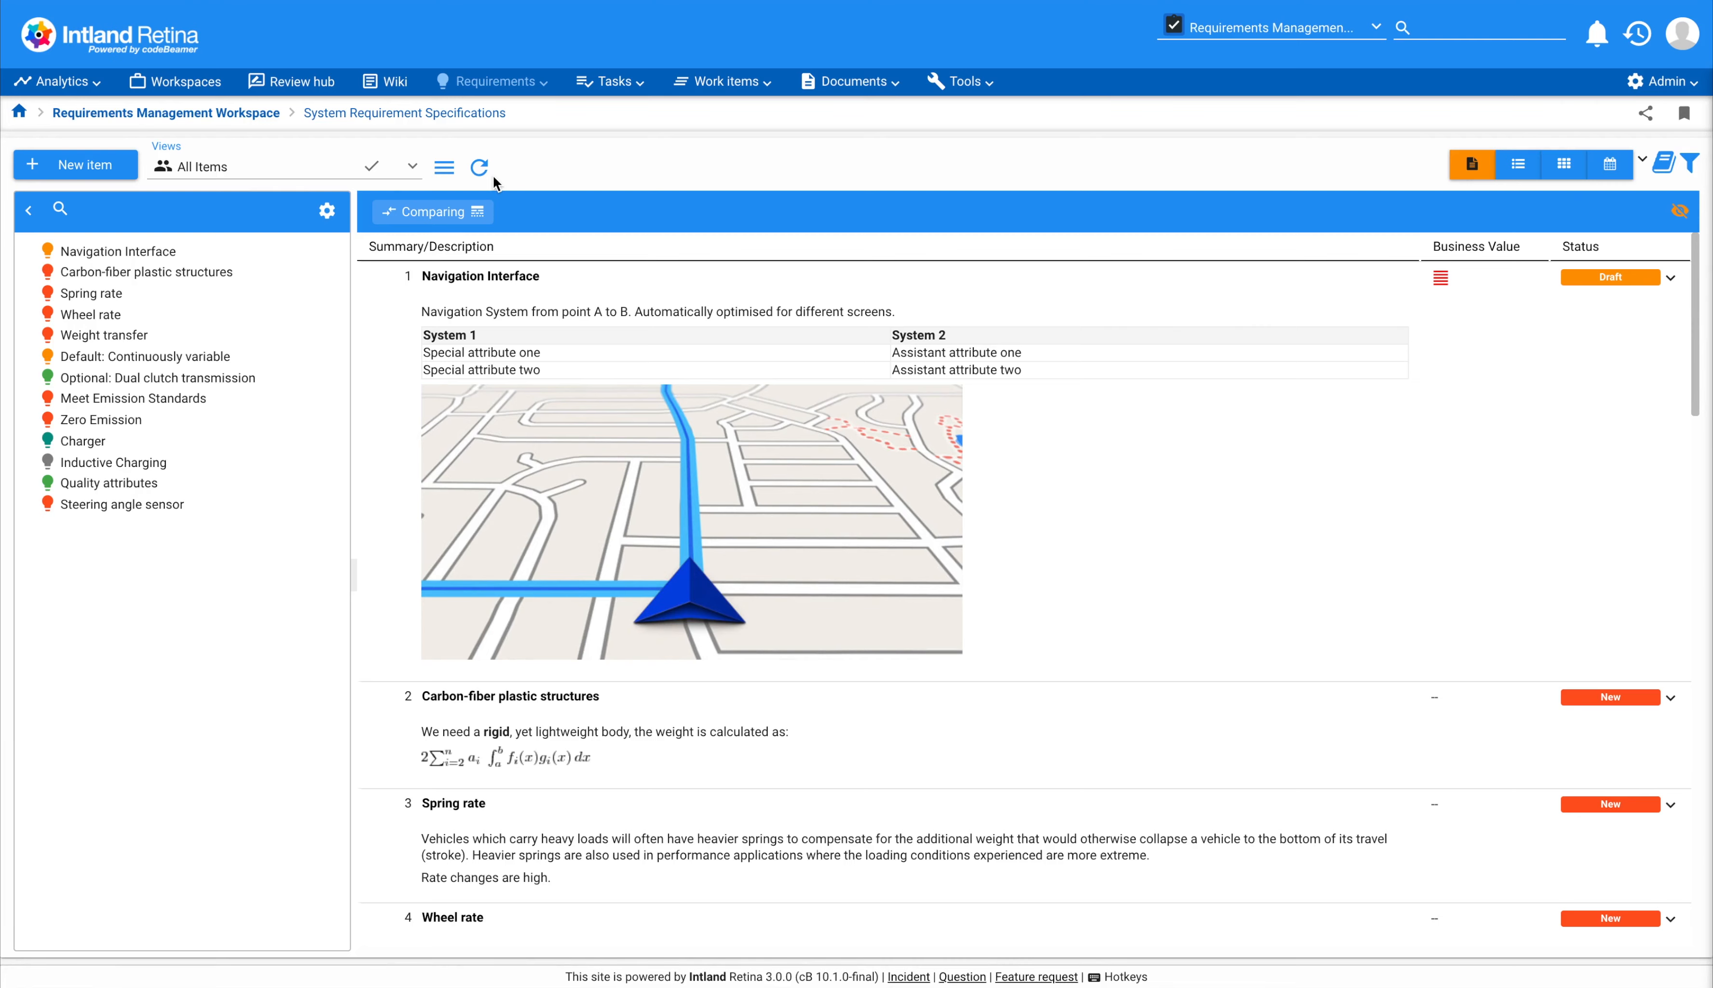
{"action": "left_click", "coordinate": [452, 166]}
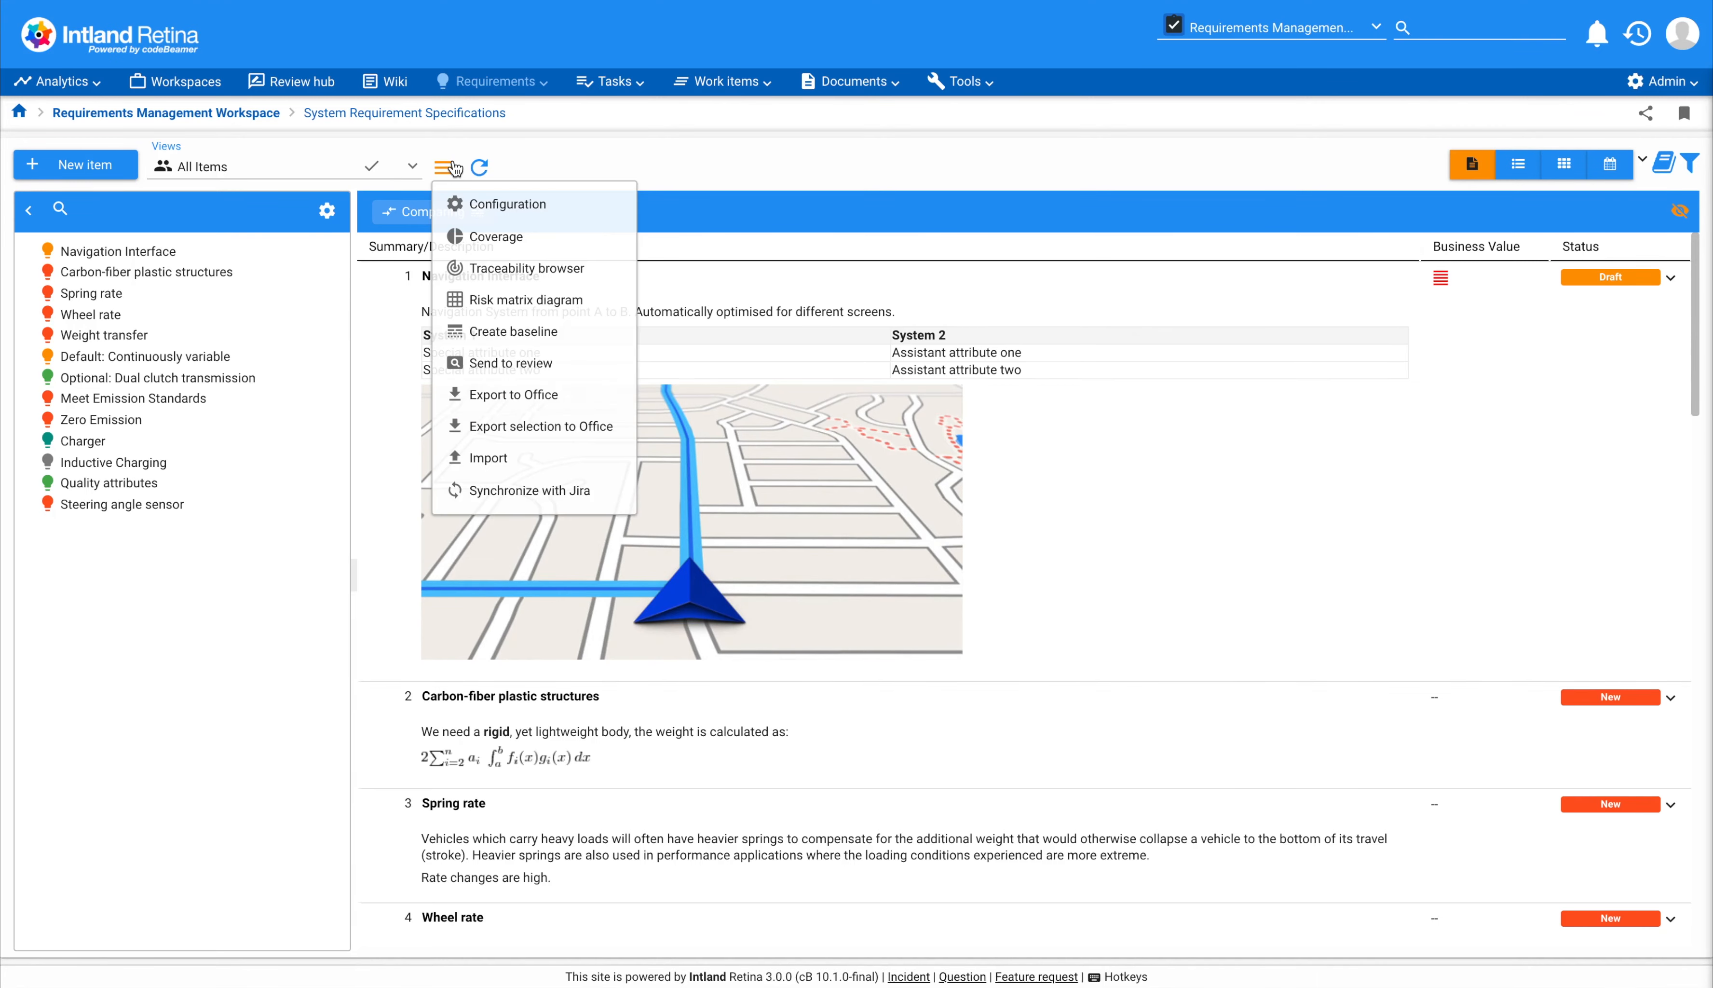
{"action": "left_click", "coordinate": [486, 207]}
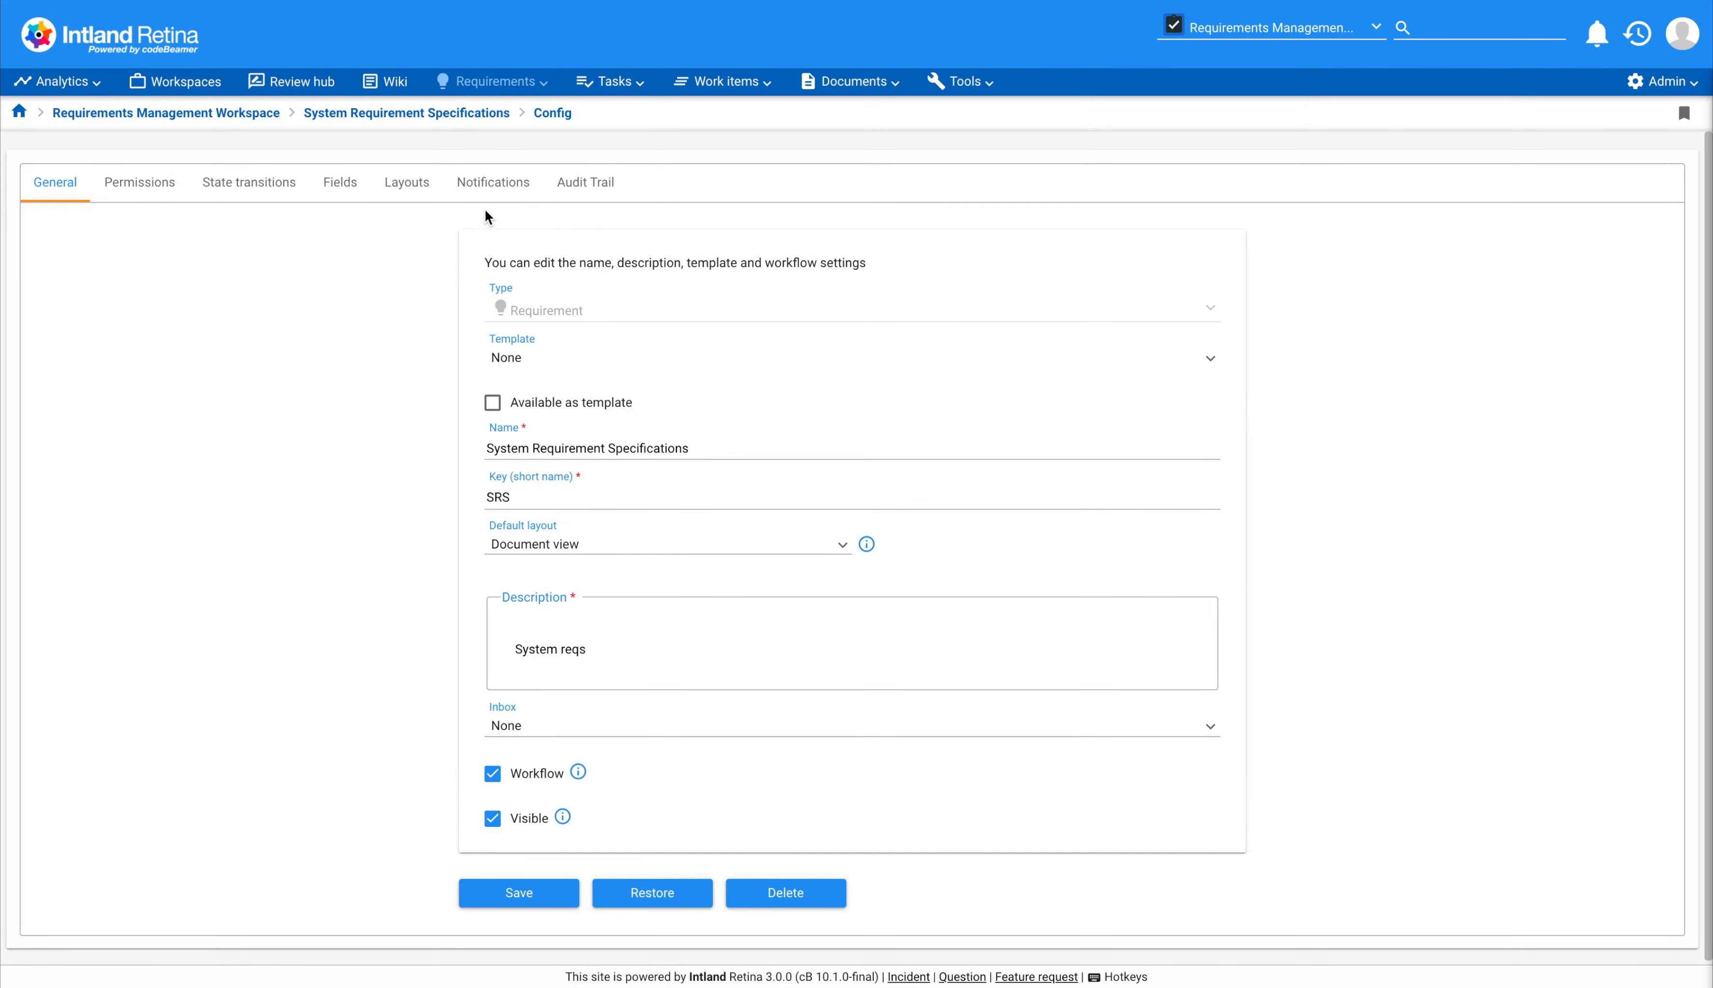
{"action": "left_click", "coordinate": [275, 190]}
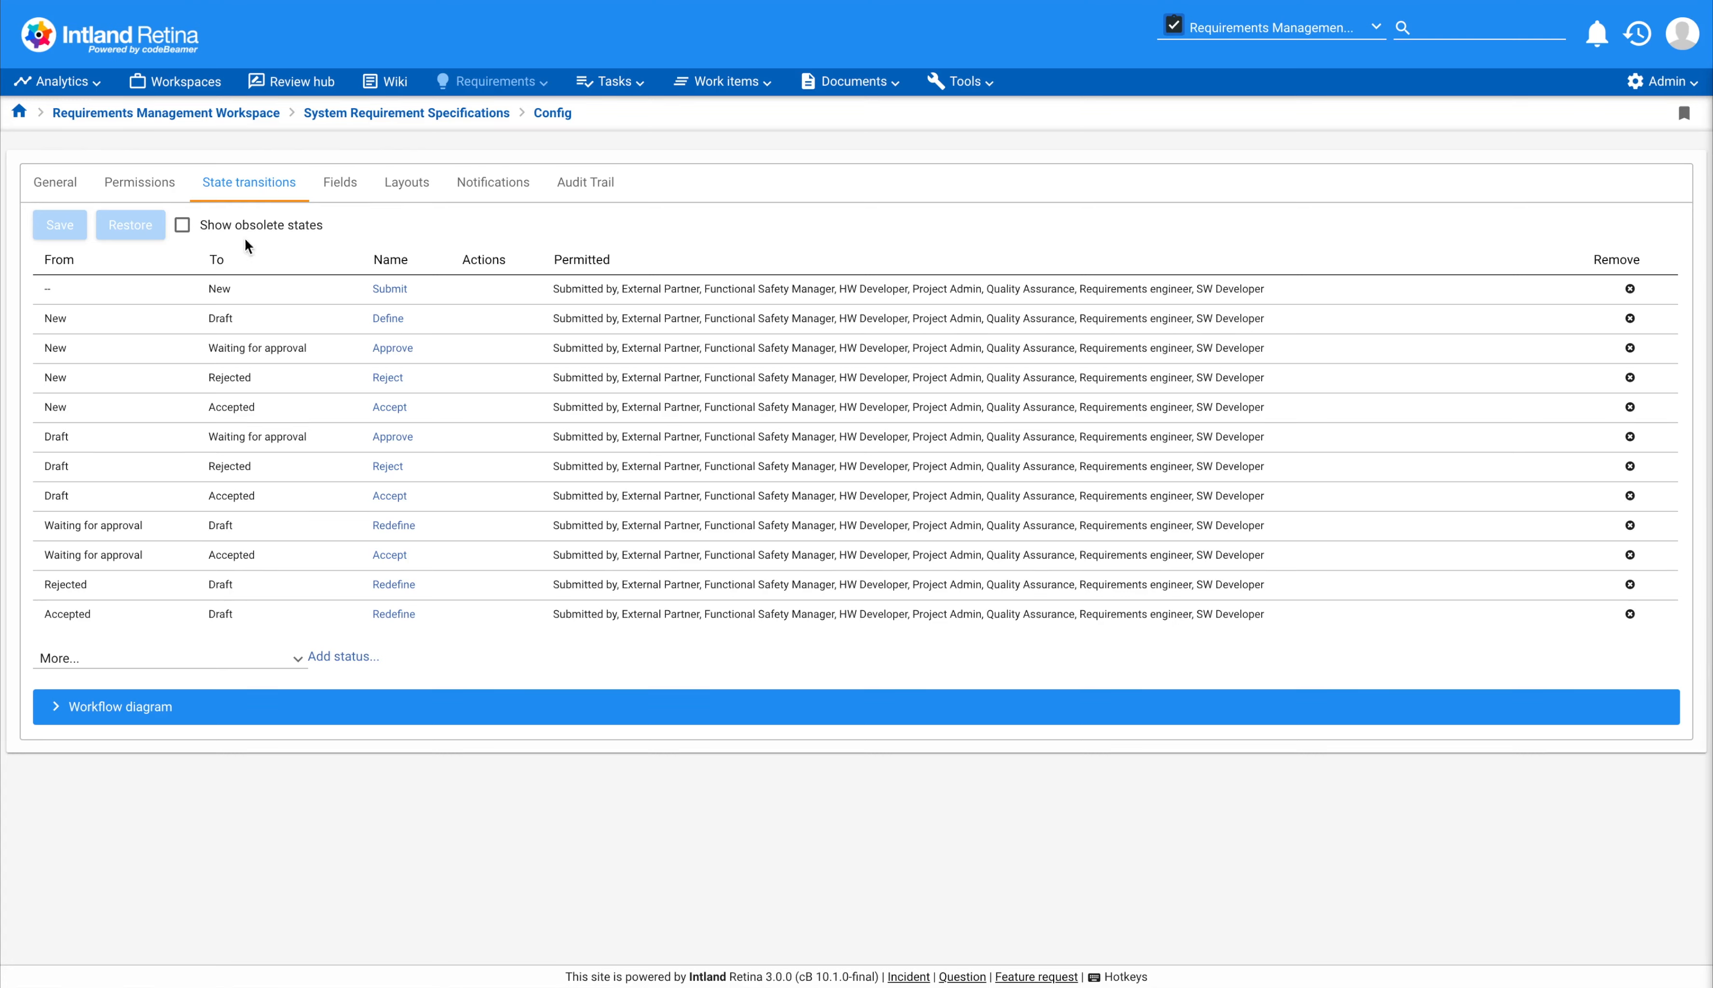
Step: Expand the workflow diagram and examine how the requirement statuses and their transitions connect
{"action": "left_click", "coordinate": [56, 710]}
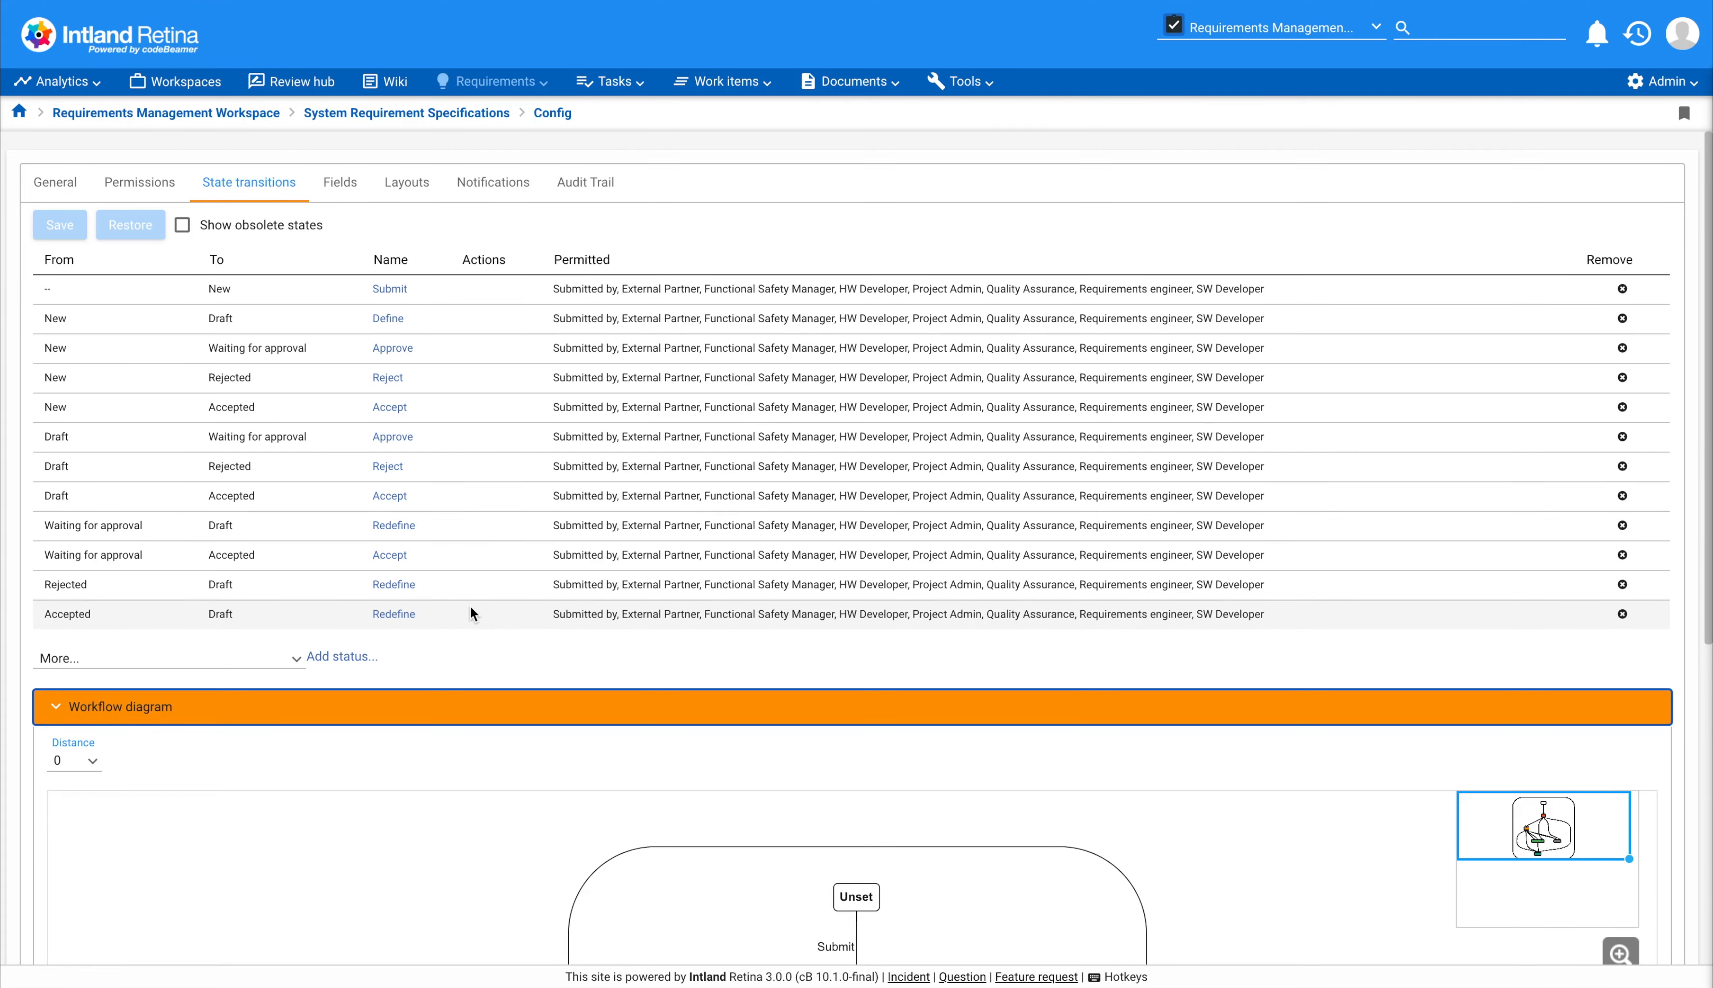
{"action": "scroll", "coordinate": [469, 612], "scroll_direction": "down", "scroll_amount": 5}
{"action": "scroll", "coordinate": [470, 608], "scroll_direction": "down", "scroll_amount": 3}
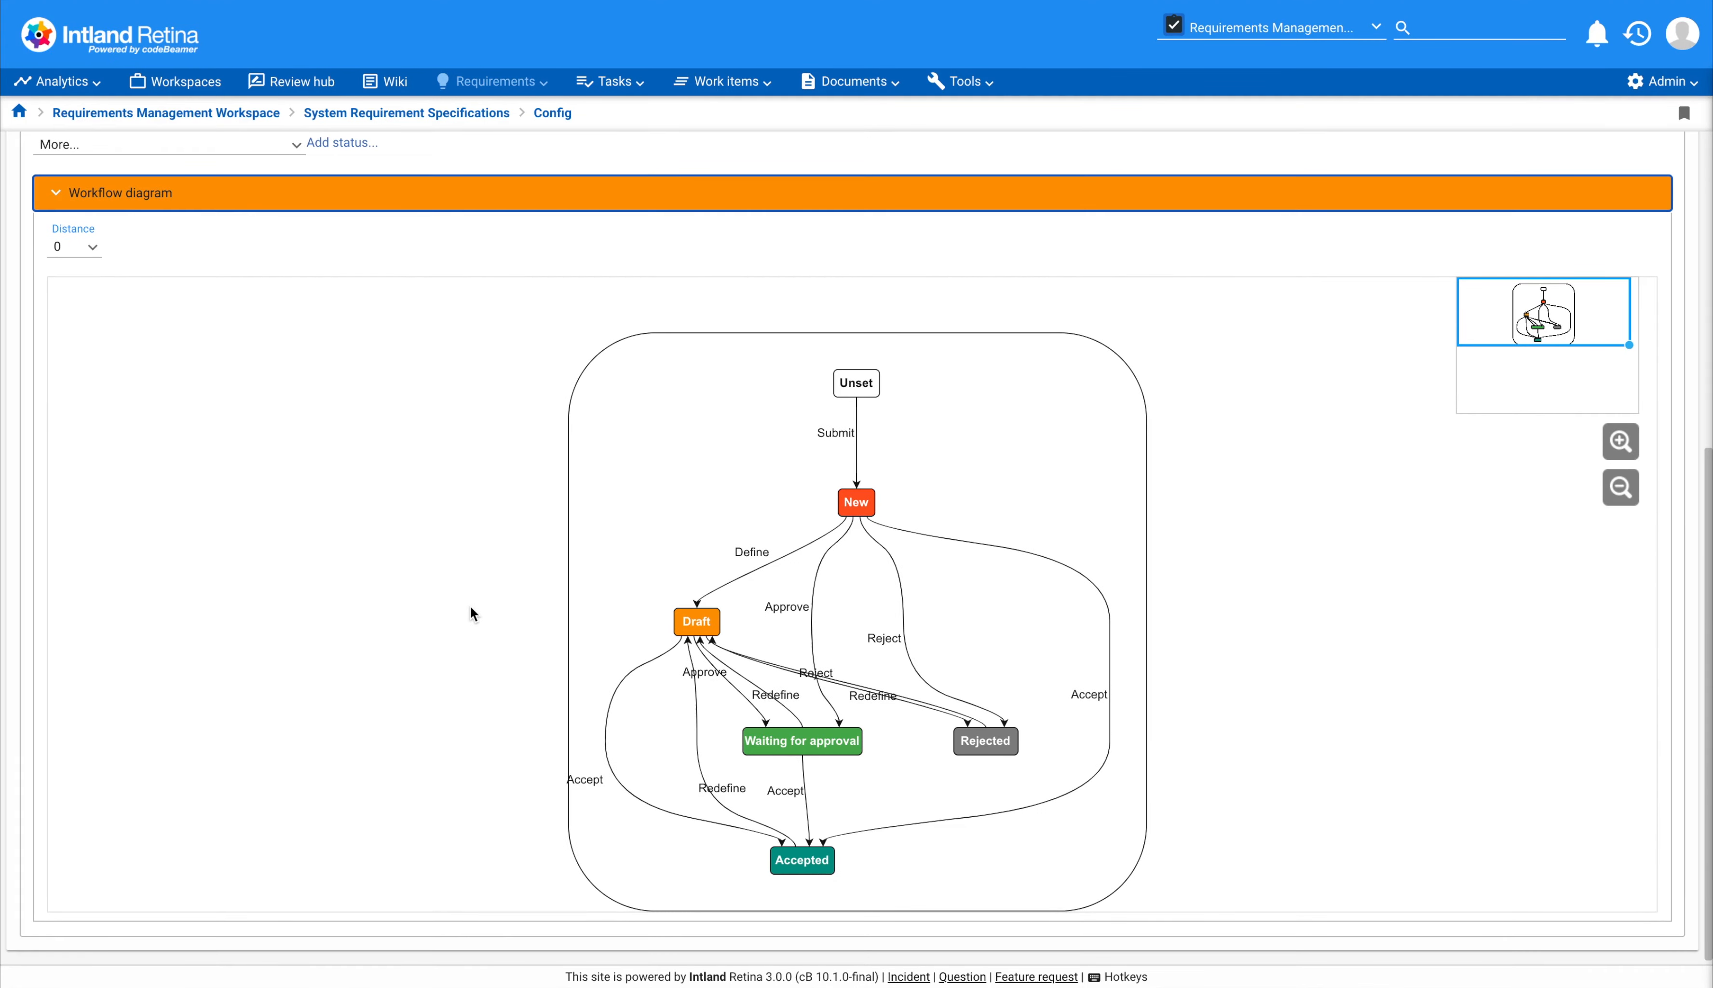
{"action": "scroll", "coordinate": [470, 613], "scroll_direction": "up", "scroll_amount": 4}
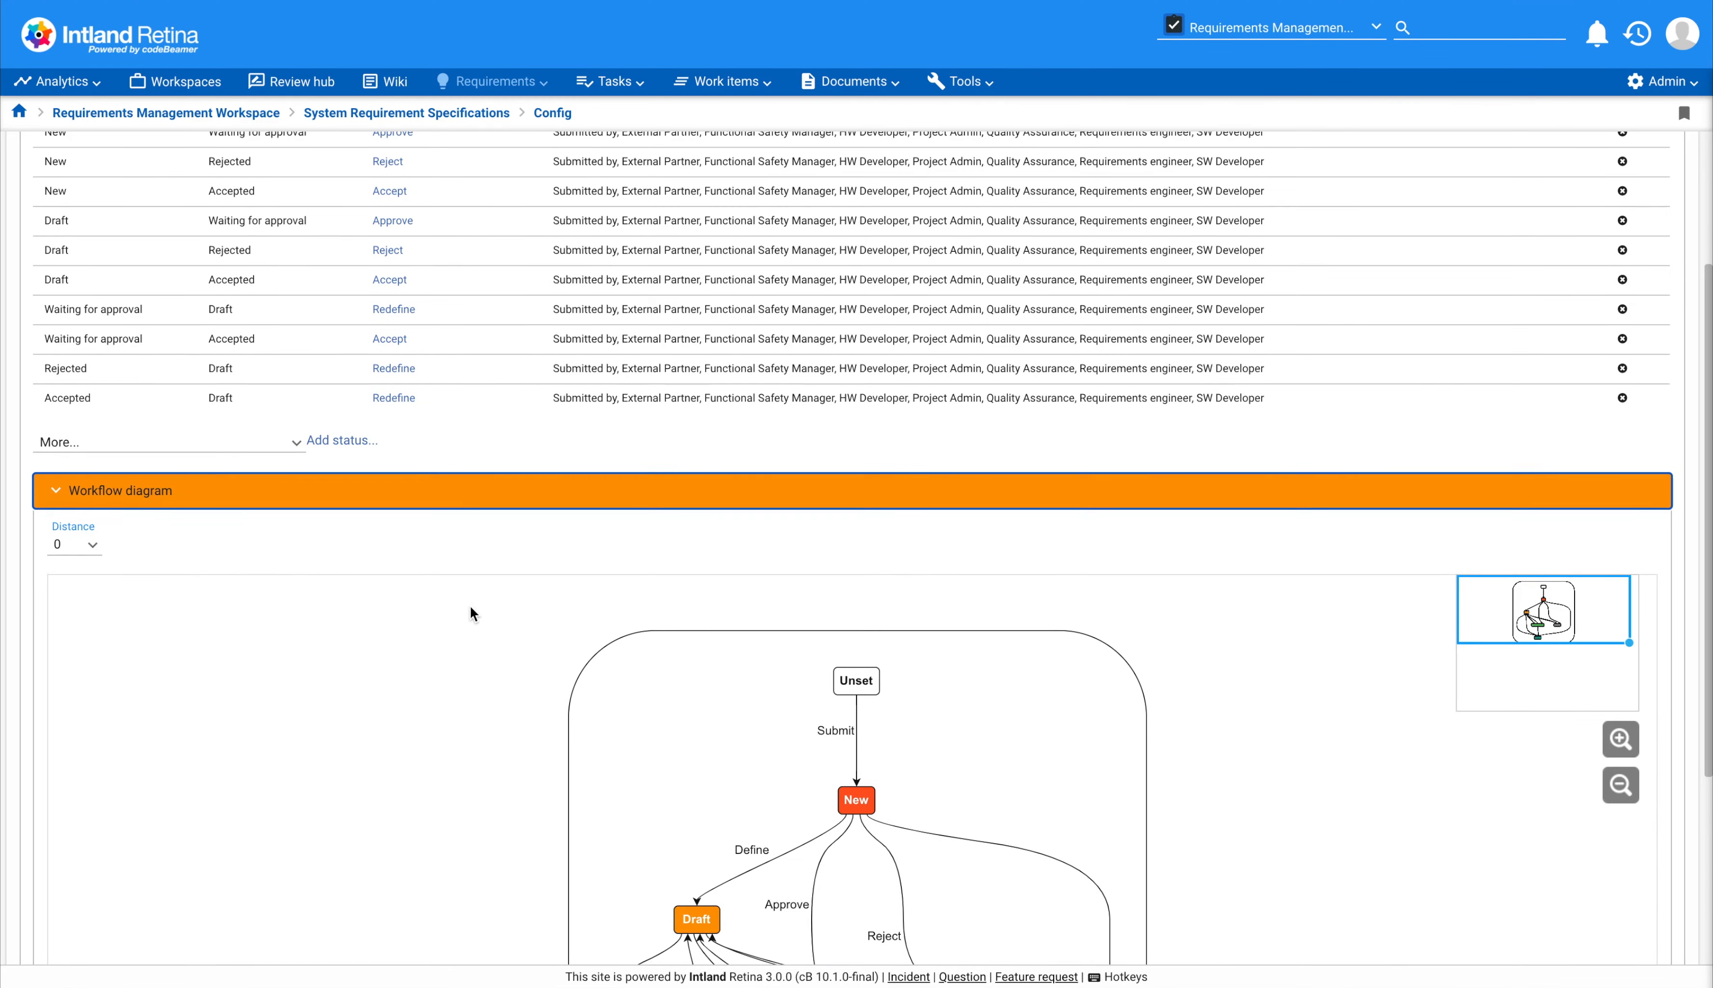
{"action": "scroll", "coordinate": [470, 613], "scroll_direction": "up", "scroll_amount": 3}
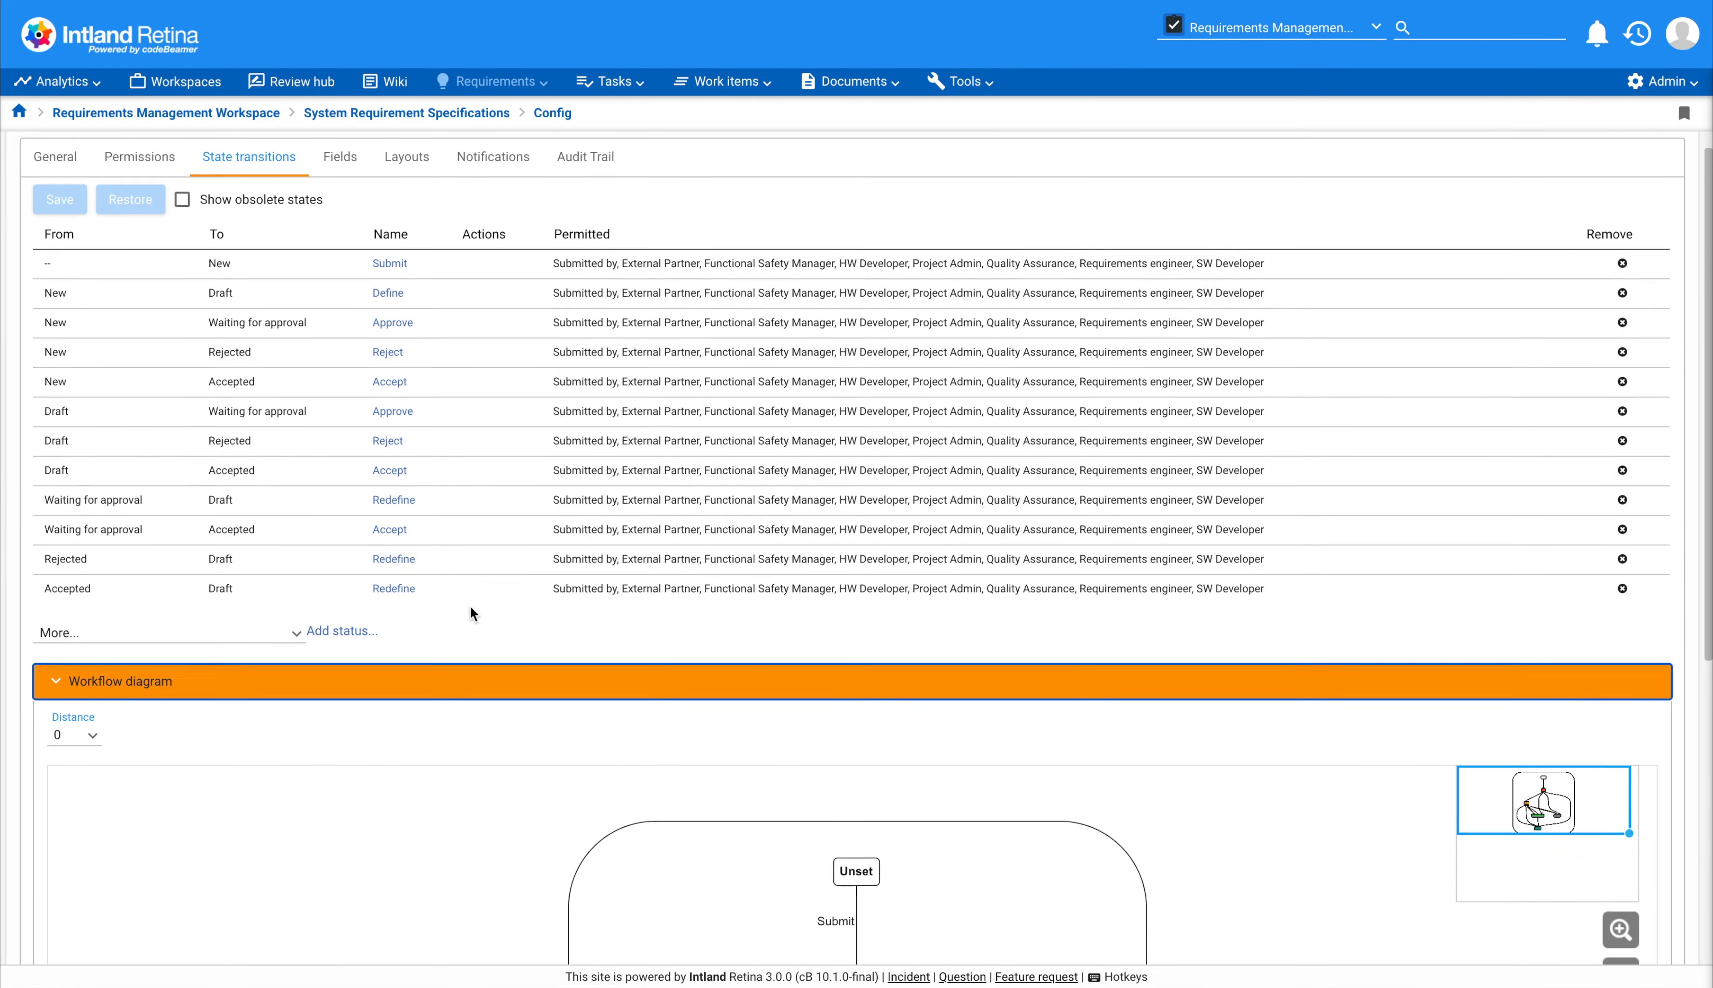
{"action": "scroll", "coordinate": [474, 612], "scroll_direction": "up", "scroll_amount": 1}
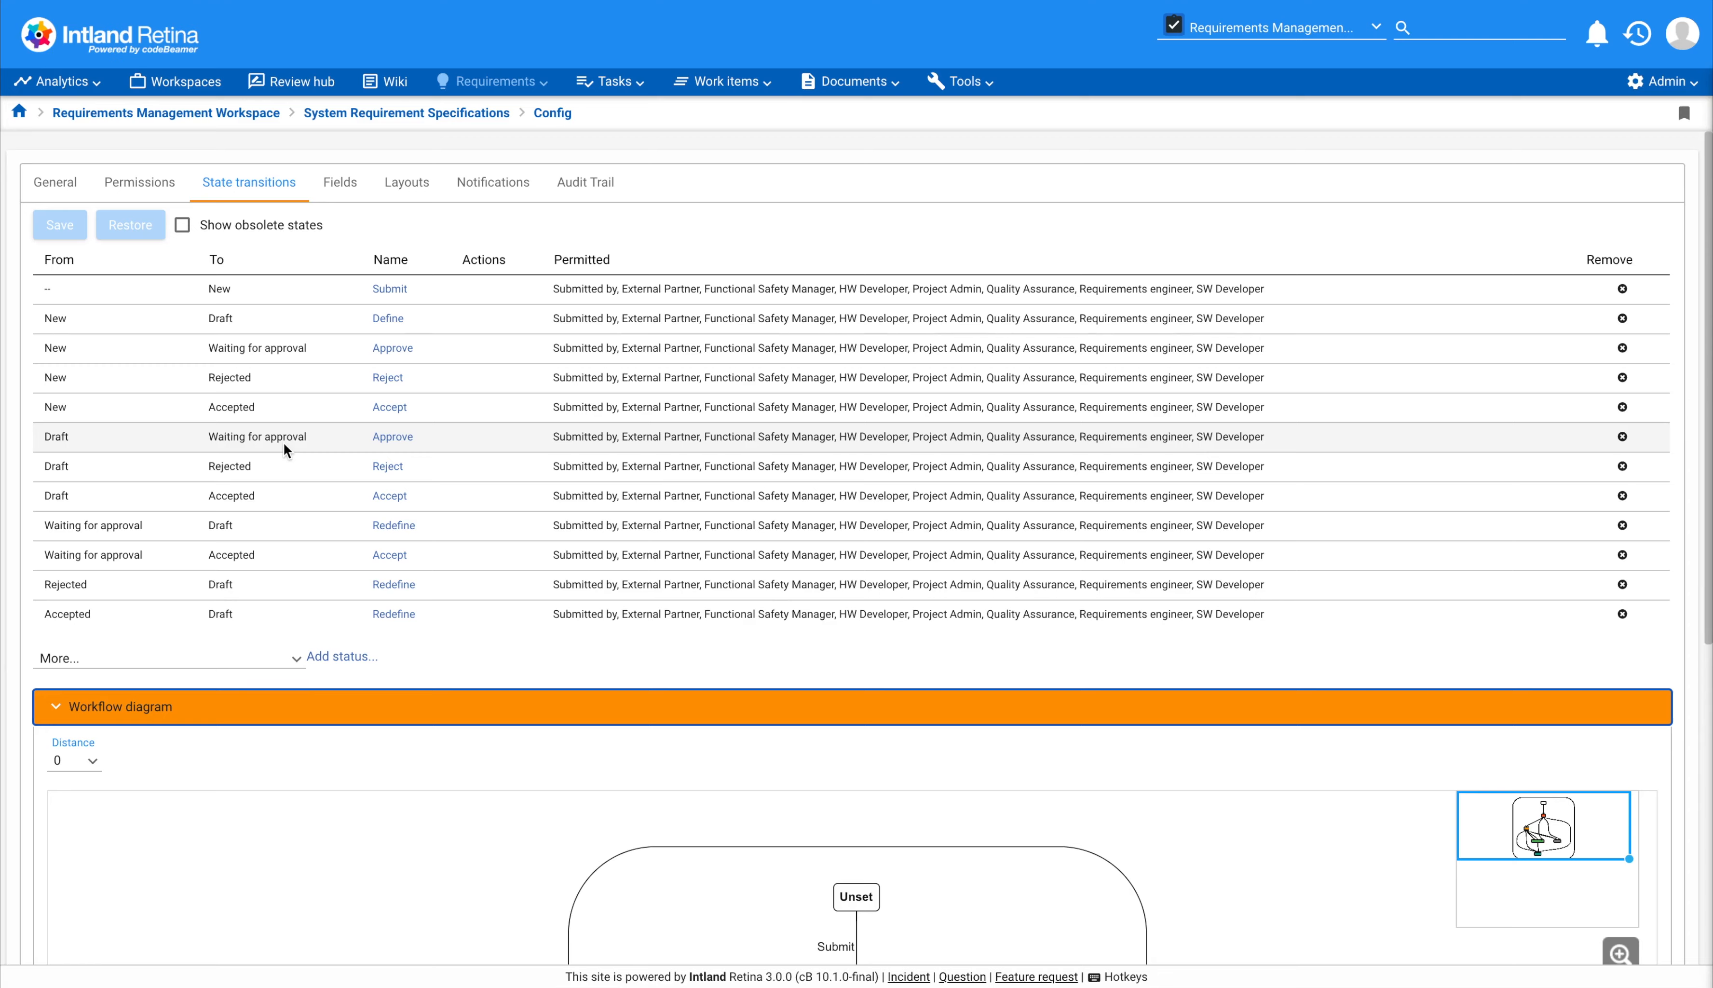
Step: Add a "Start a new review" action to the Approve transition from Draft to Waiting for approval
{"action": "left_click", "coordinate": [378, 441]}
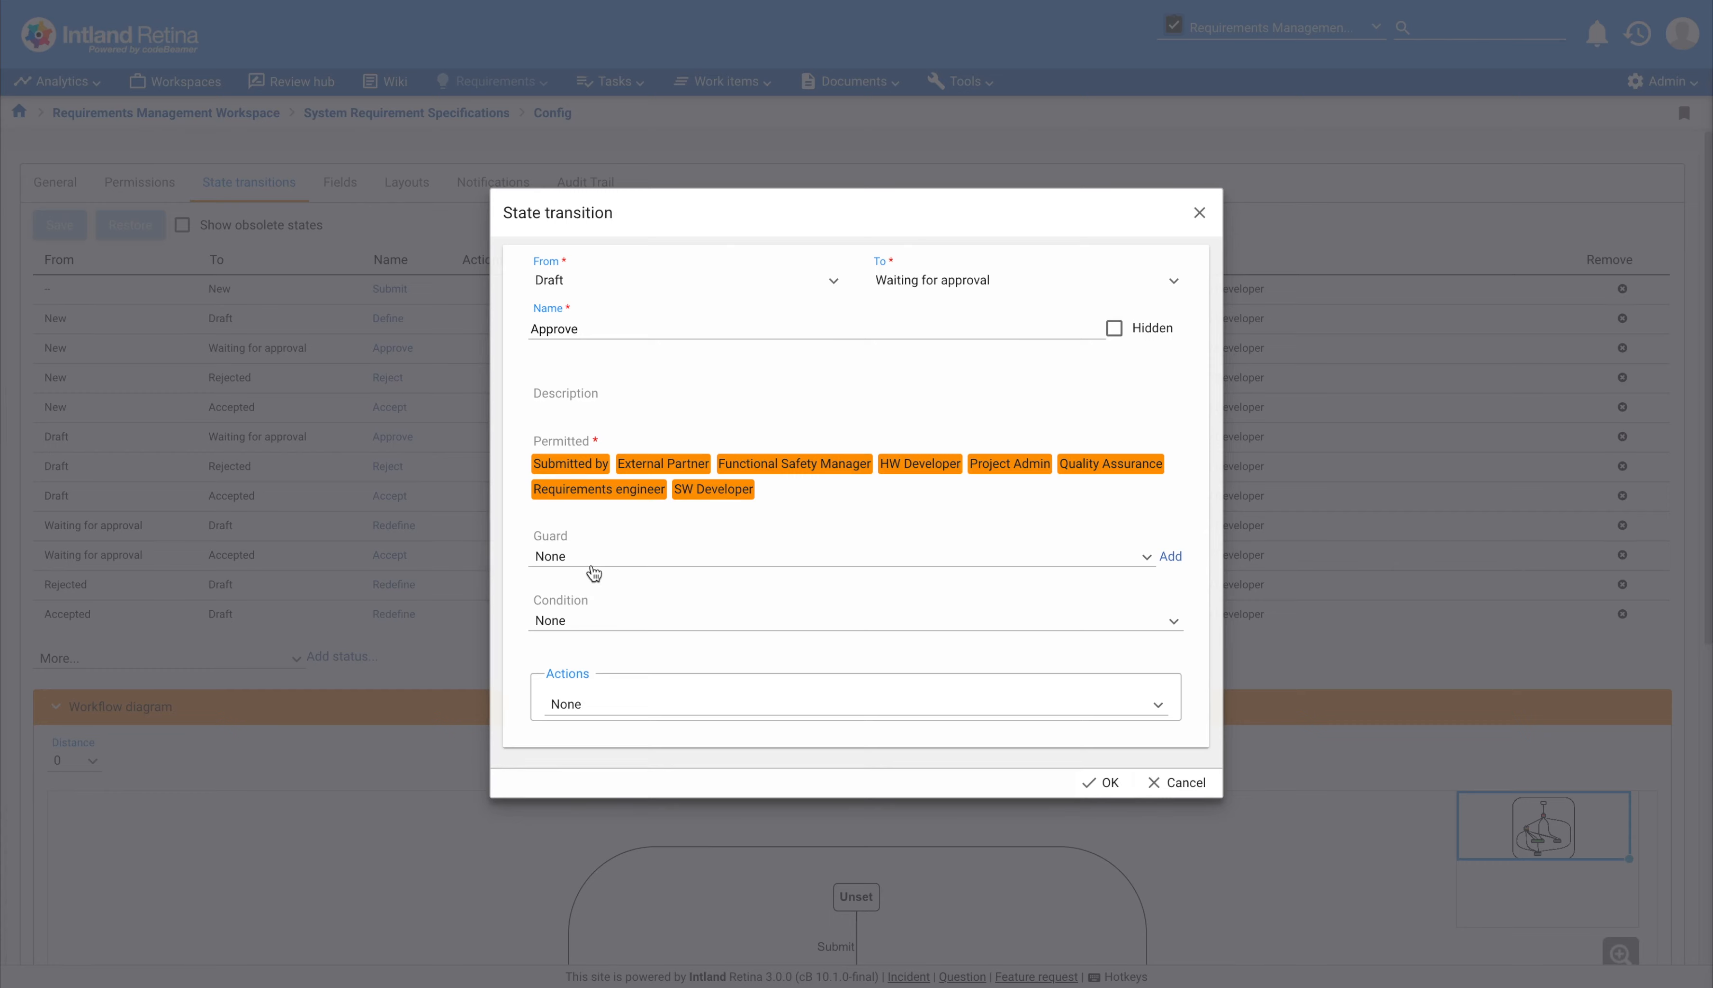
{"action": "left_click", "coordinate": [590, 709]}
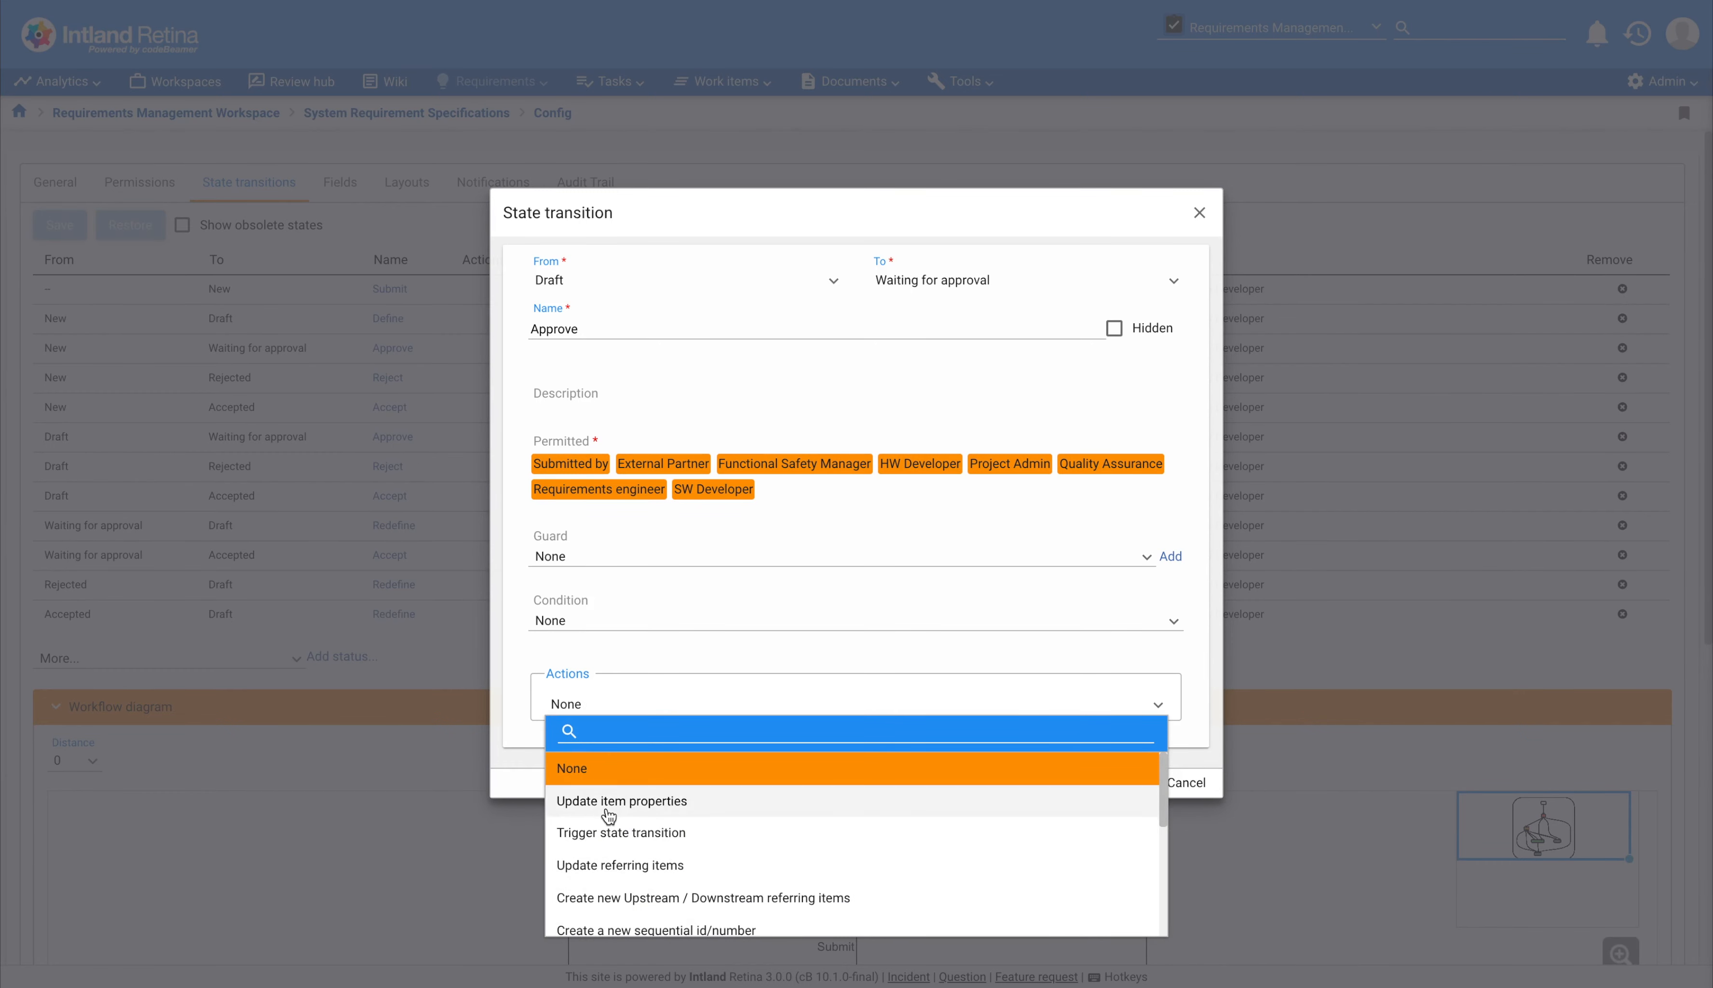
{"action": "scroll", "coordinate": [605, 814], "scroll_direction": "down", "scroll_amount": 5}
{"action": "scroll", "coordinate": [608, 817], "scroll_direction": "down", "scroll_amount": 1}
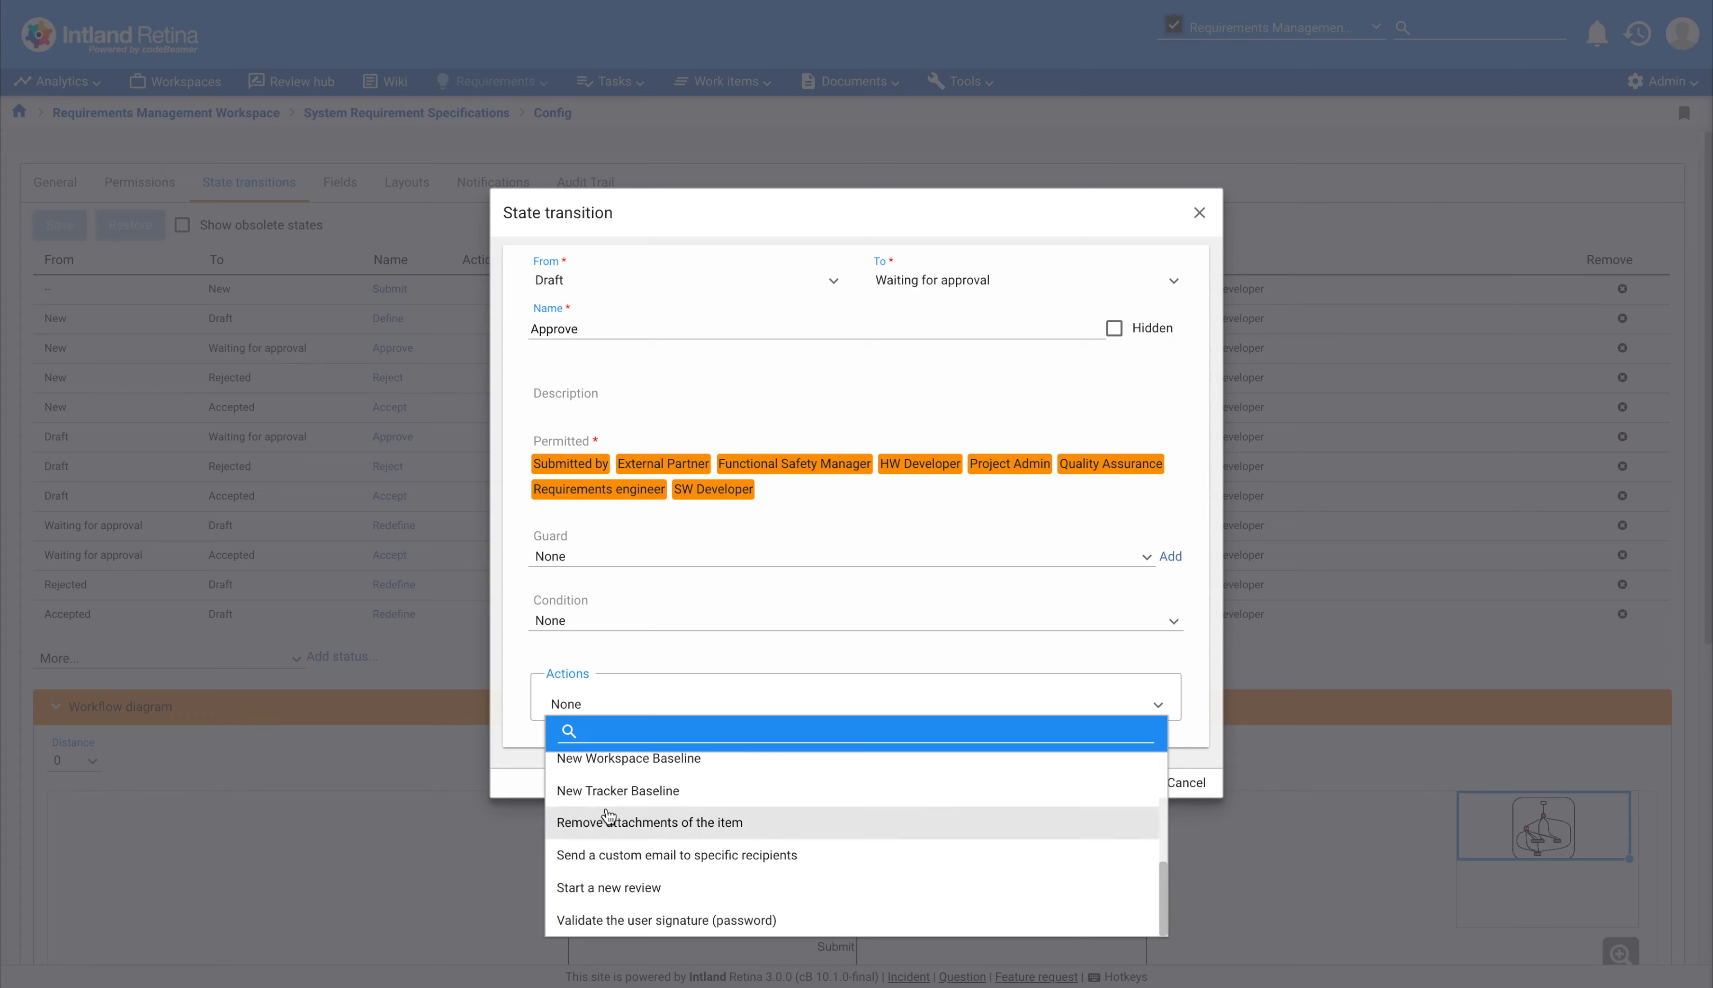
{"action": "left_click", "coordinate": [620, 888]}
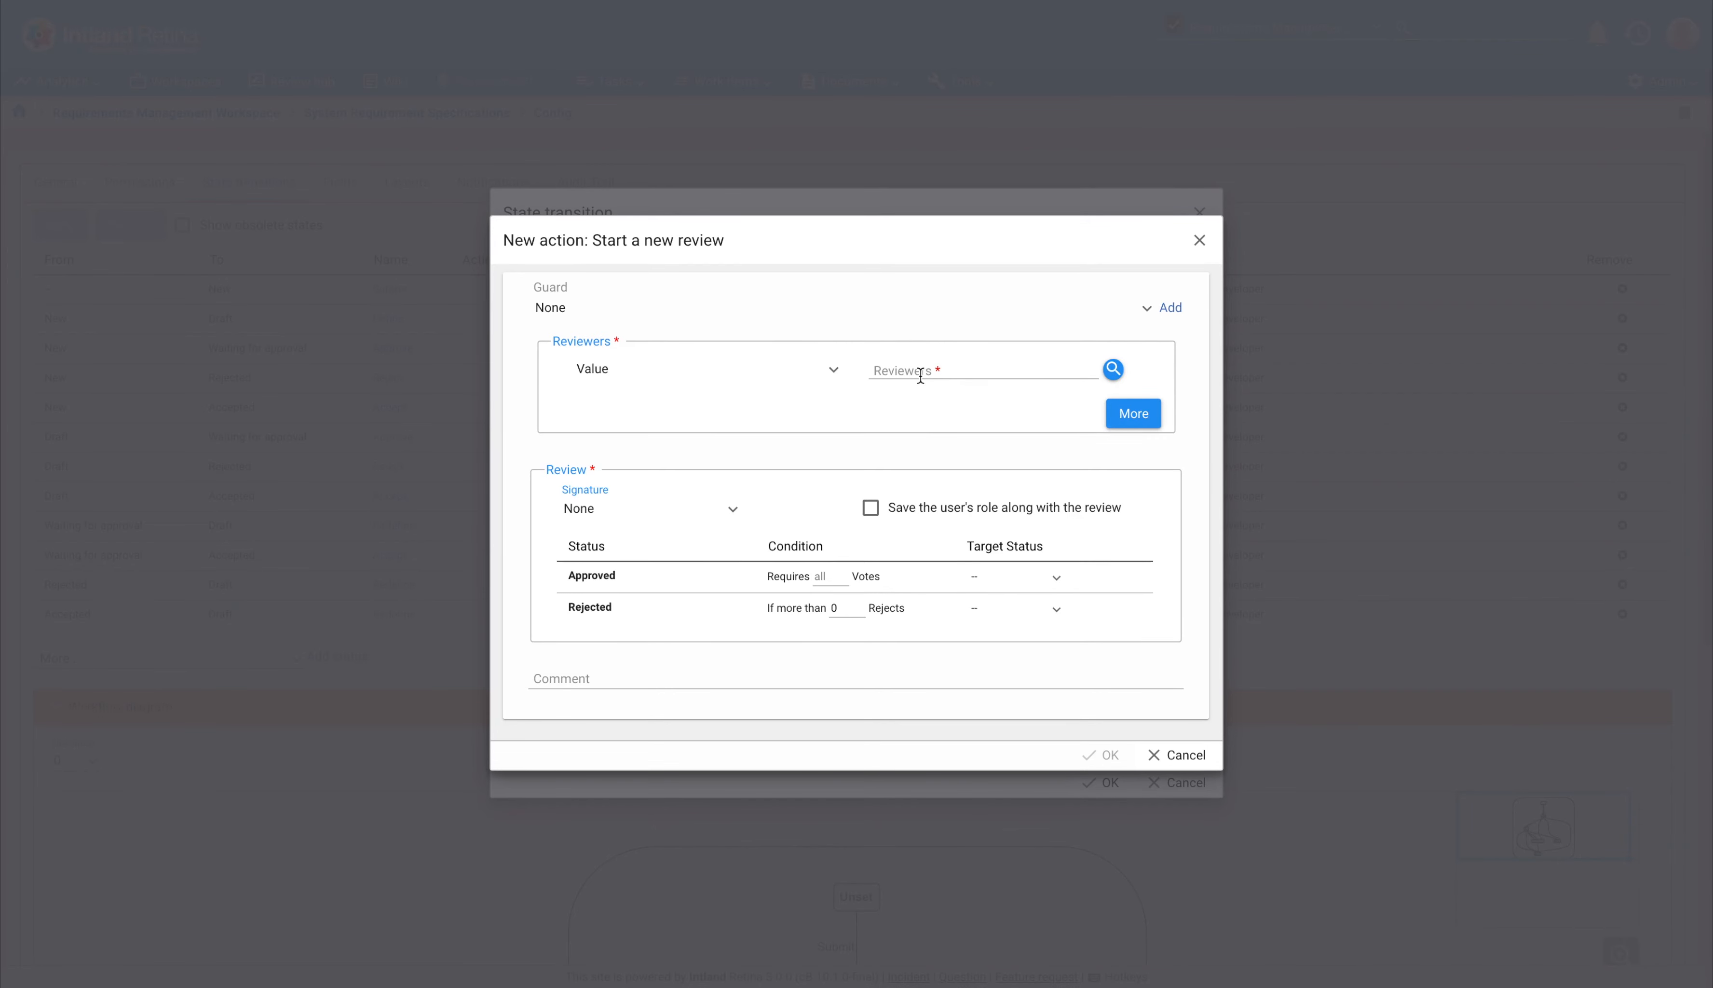
Step: Set the first listed member account and the Quality Assurance role as the review's reviewers
{"action": "left_click", "coordinate": [1113, 369]}
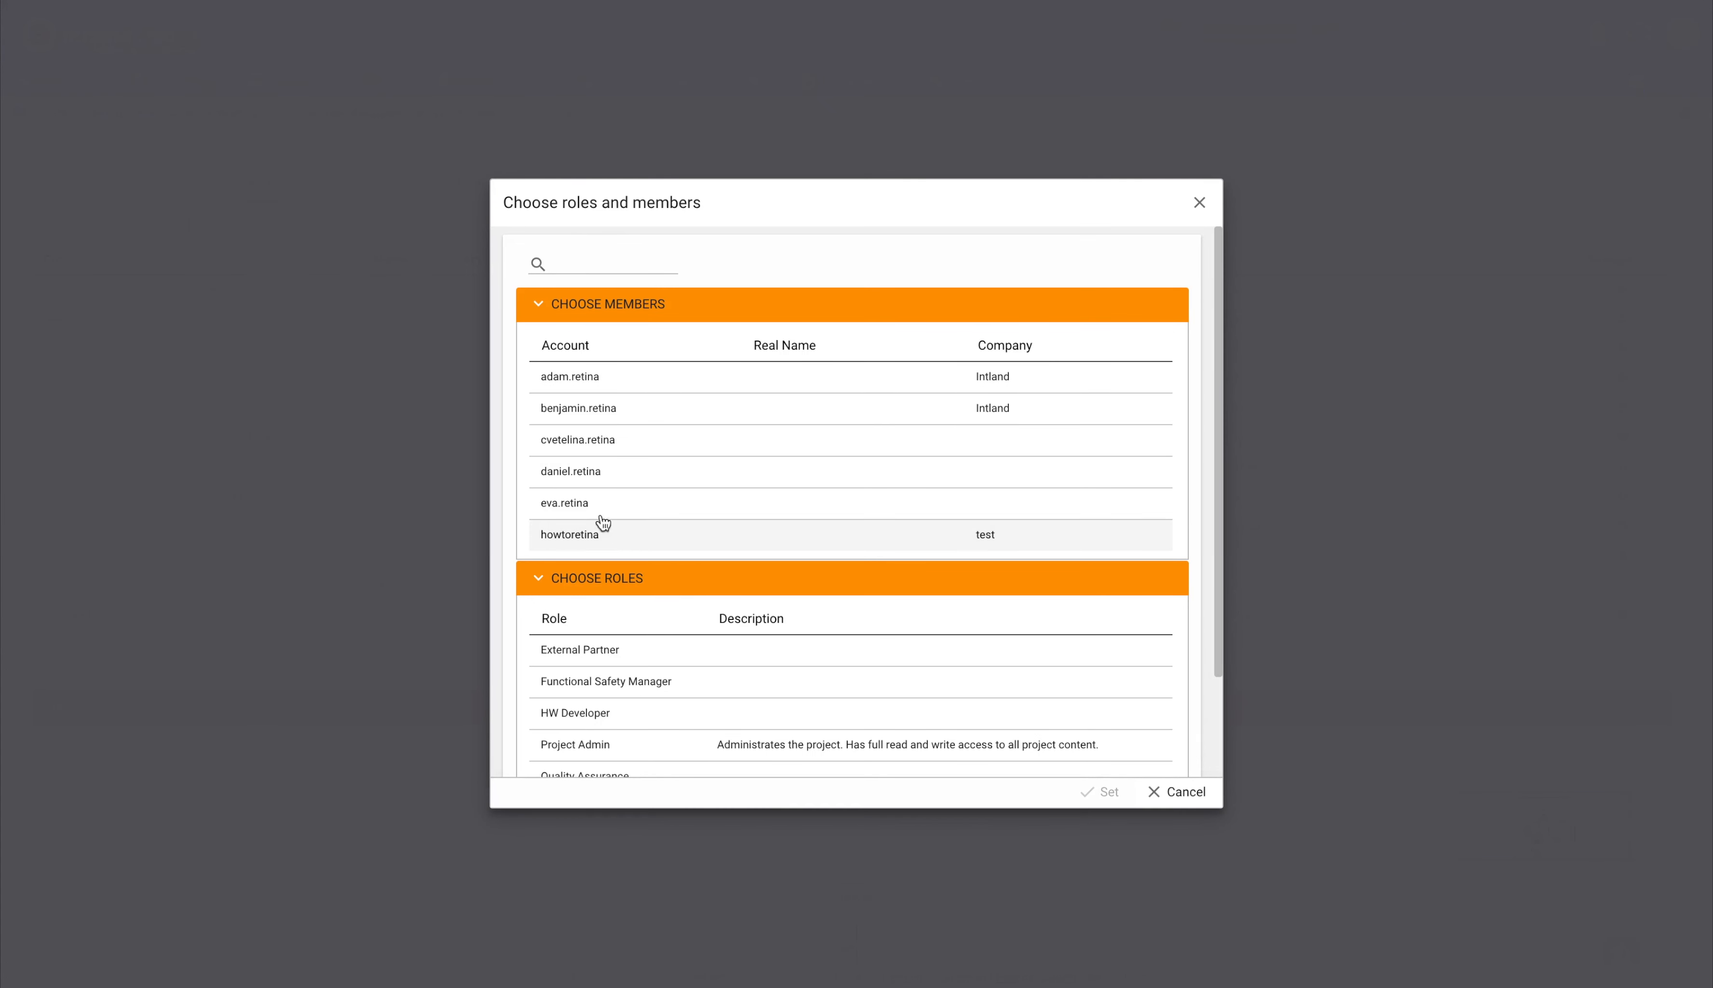
{"action": "left_click", "coordinate": [583, 386]}
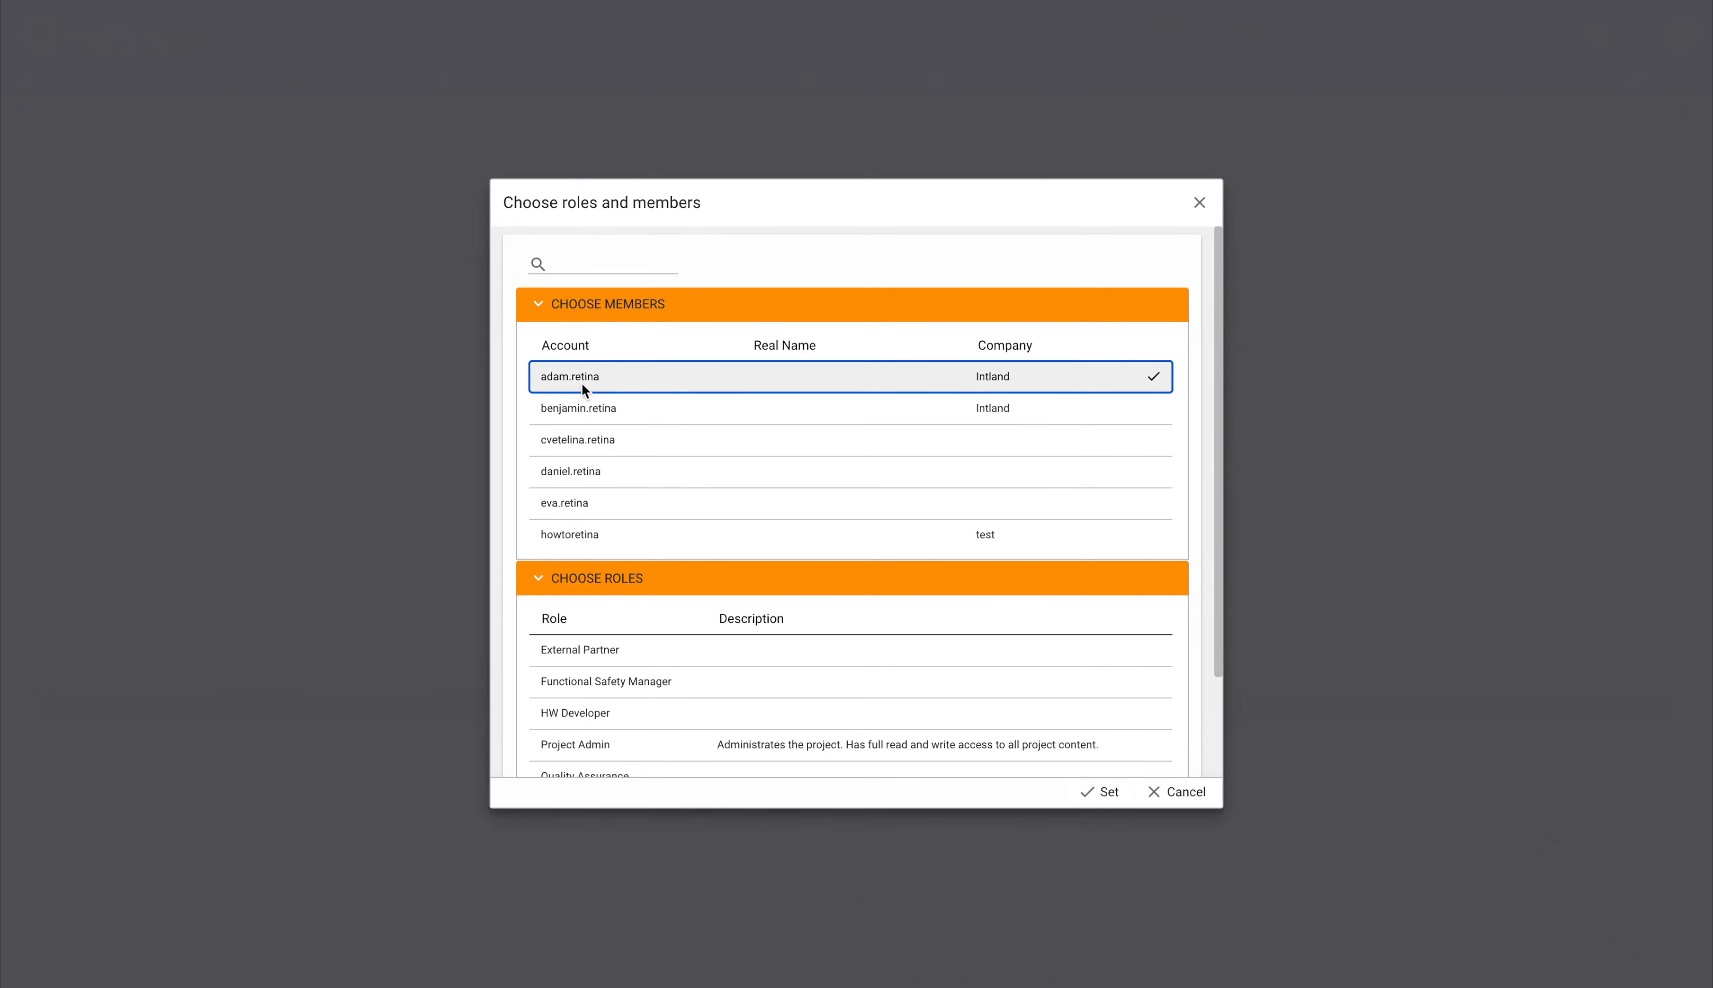
{"action": "scroll", "coordinate": [666, 689], "scroll_direction": "down", "scroll_amount": 2}
{"action": "scroll", "coordinate": [670, 691], "scroll_direction": "down", "scroll_amount": 1}
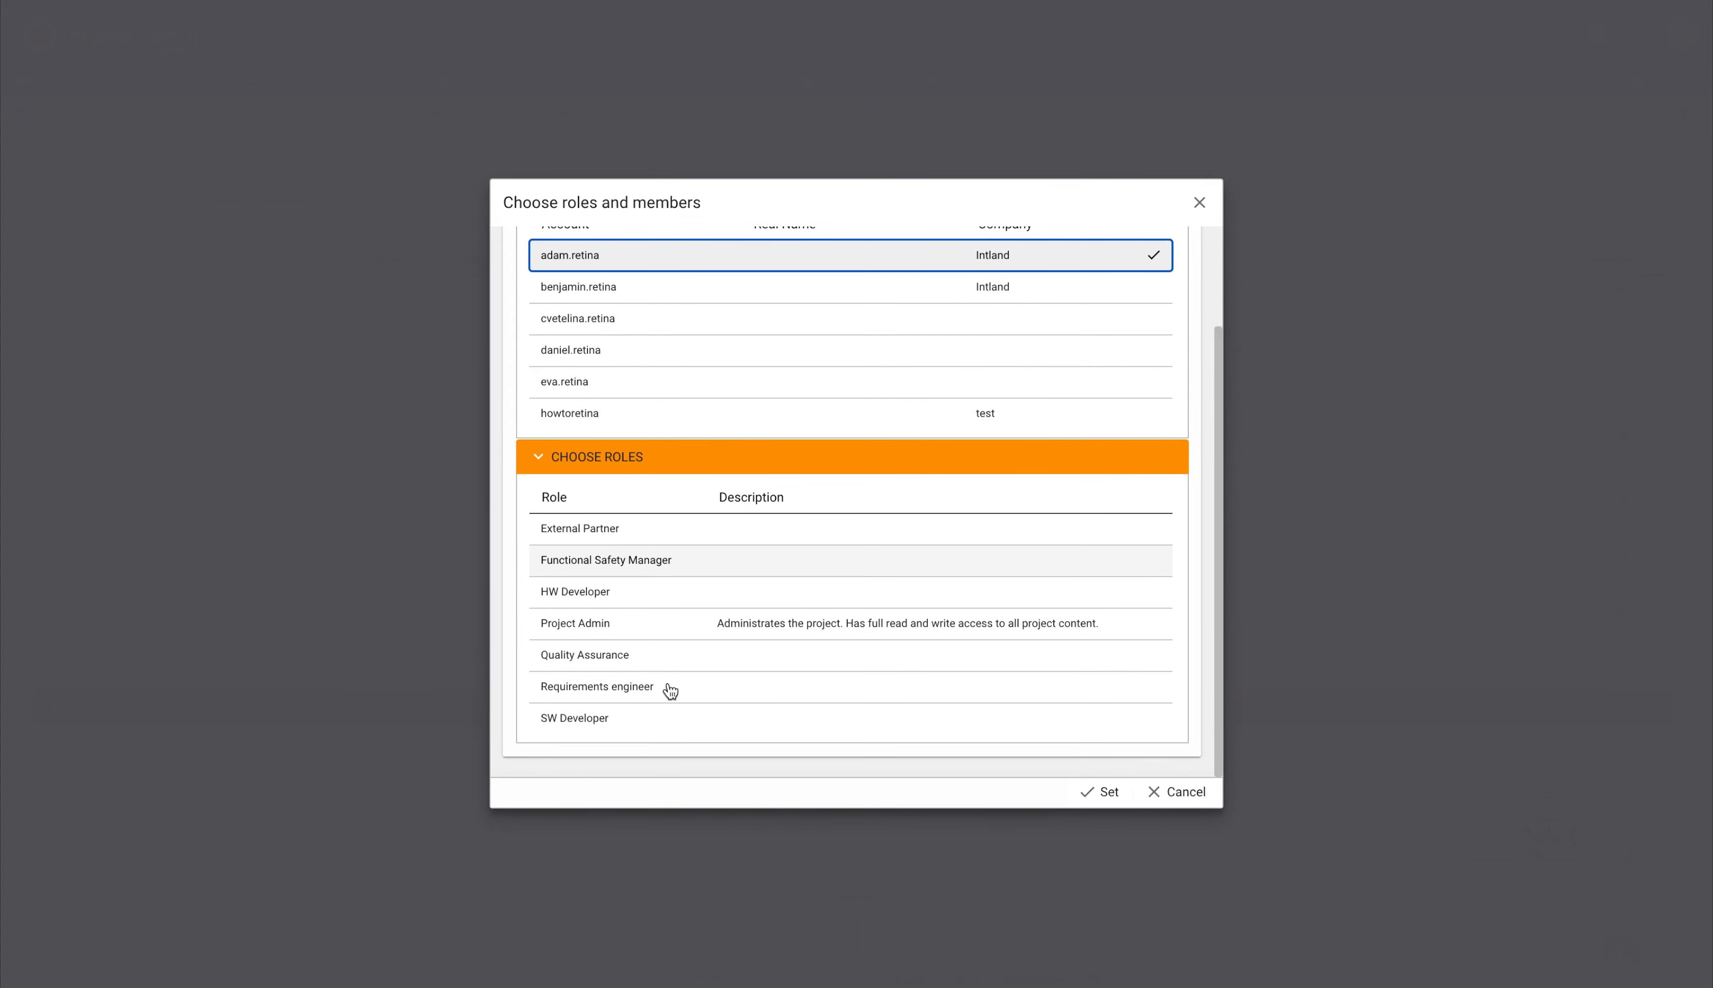
{"action": "left_click", "coordinate": [629, 655]}
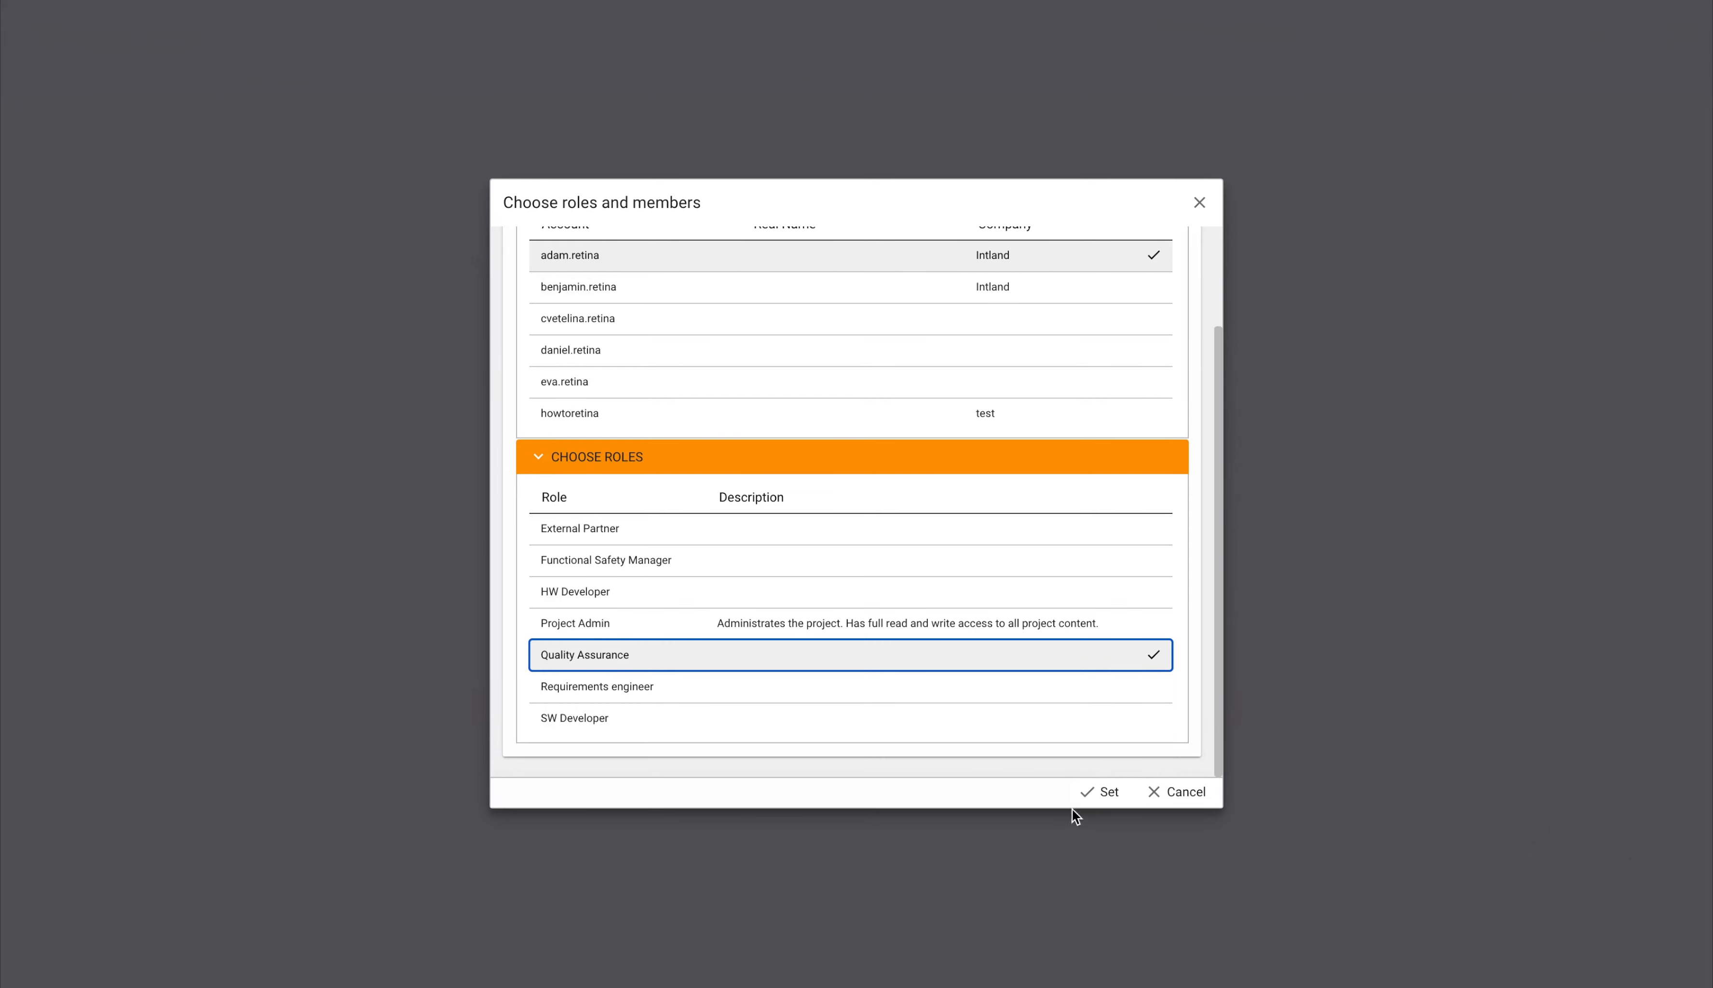
{"action": "left_click", "coordinate": [1089, 798]}
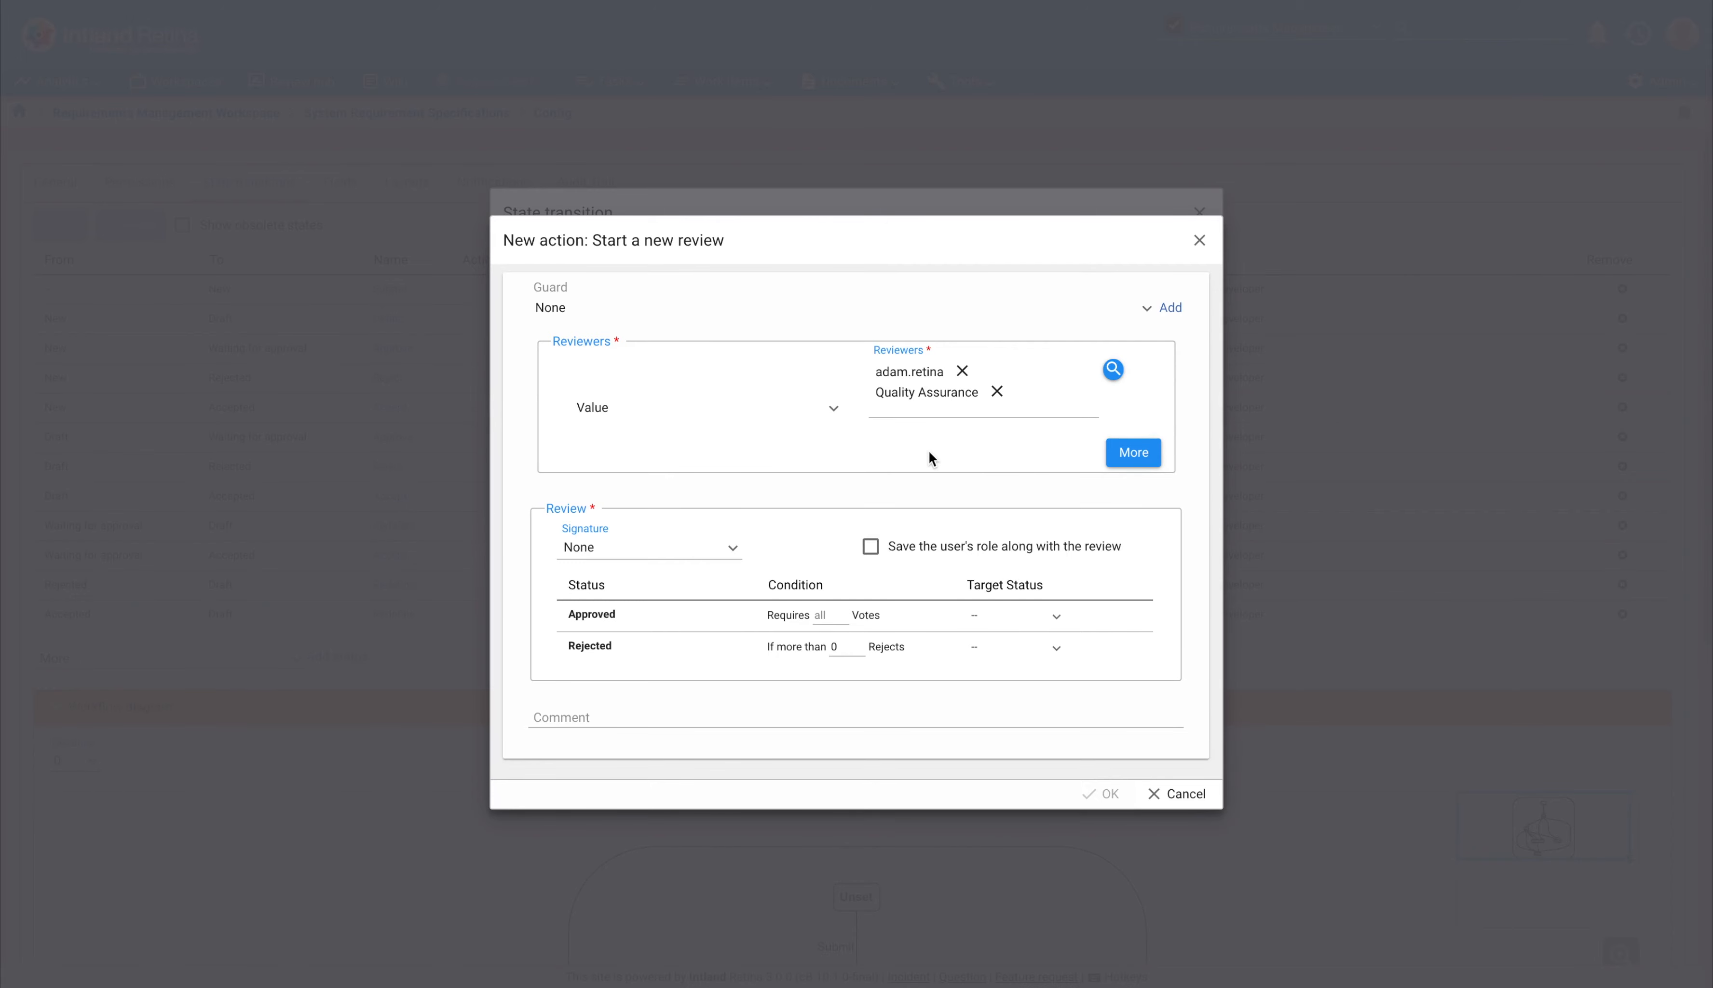
Step: Define the reviewers as the content of the Assigned to field
{"action": "left_click", "coordinate": [834, 412]}
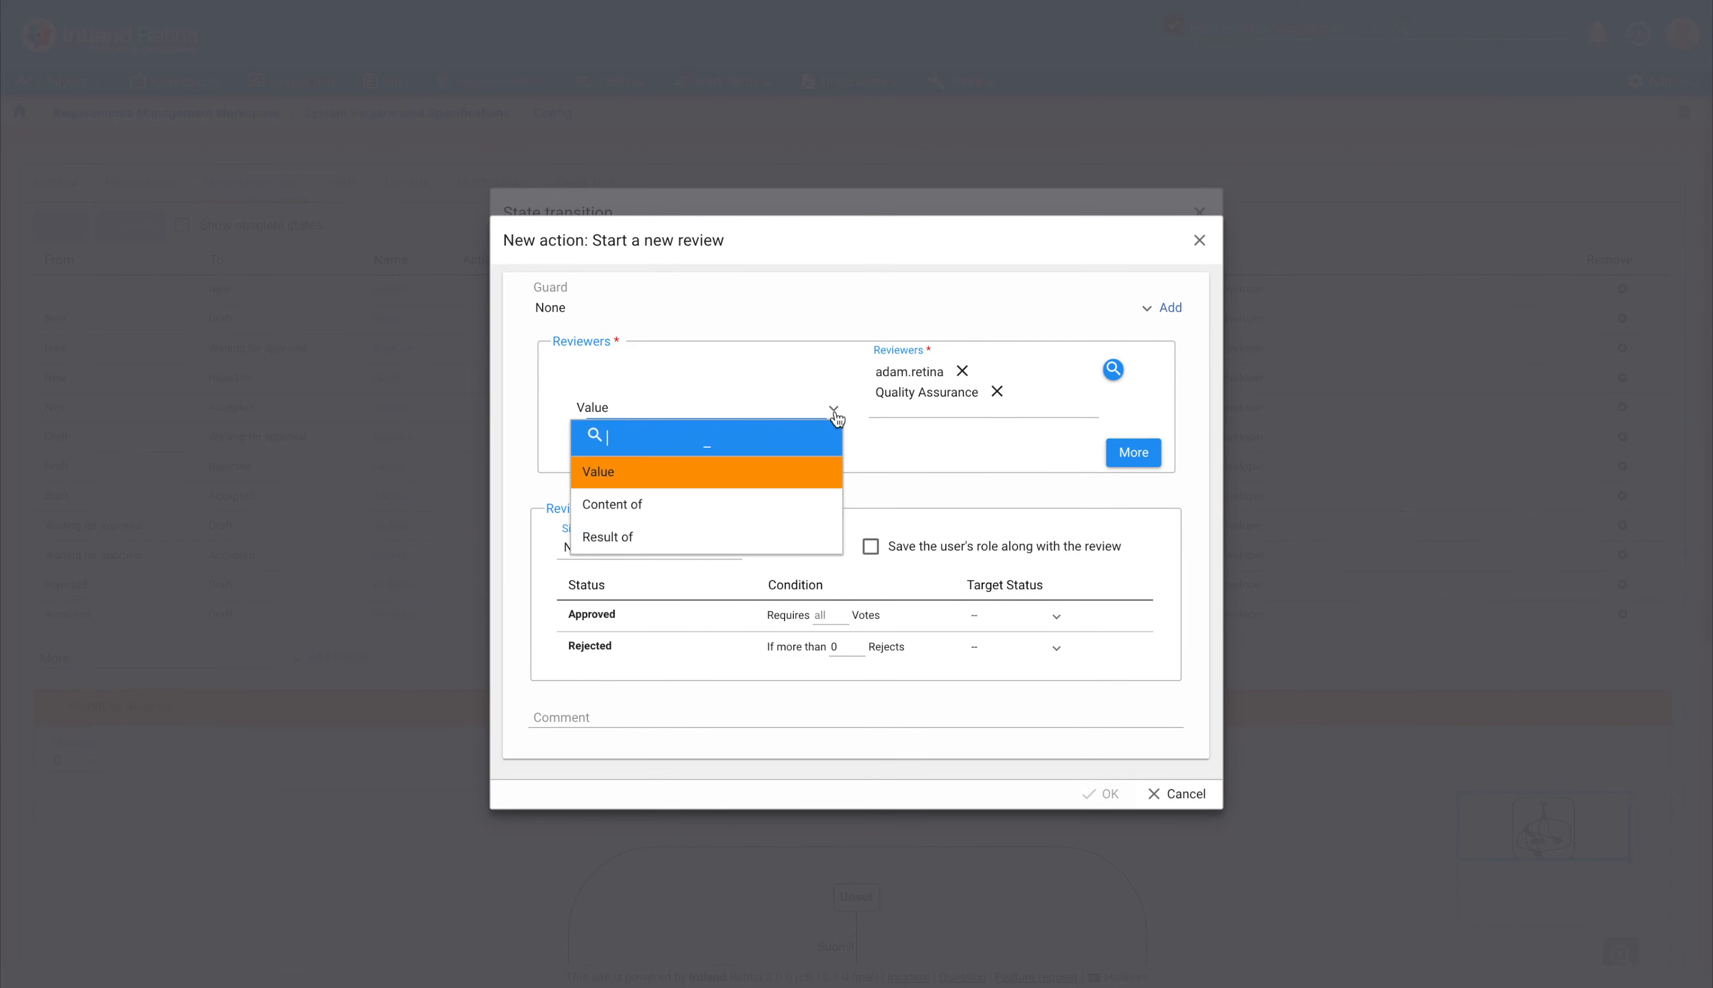
{"action": "left_click", "coordinate": [784, 514]}
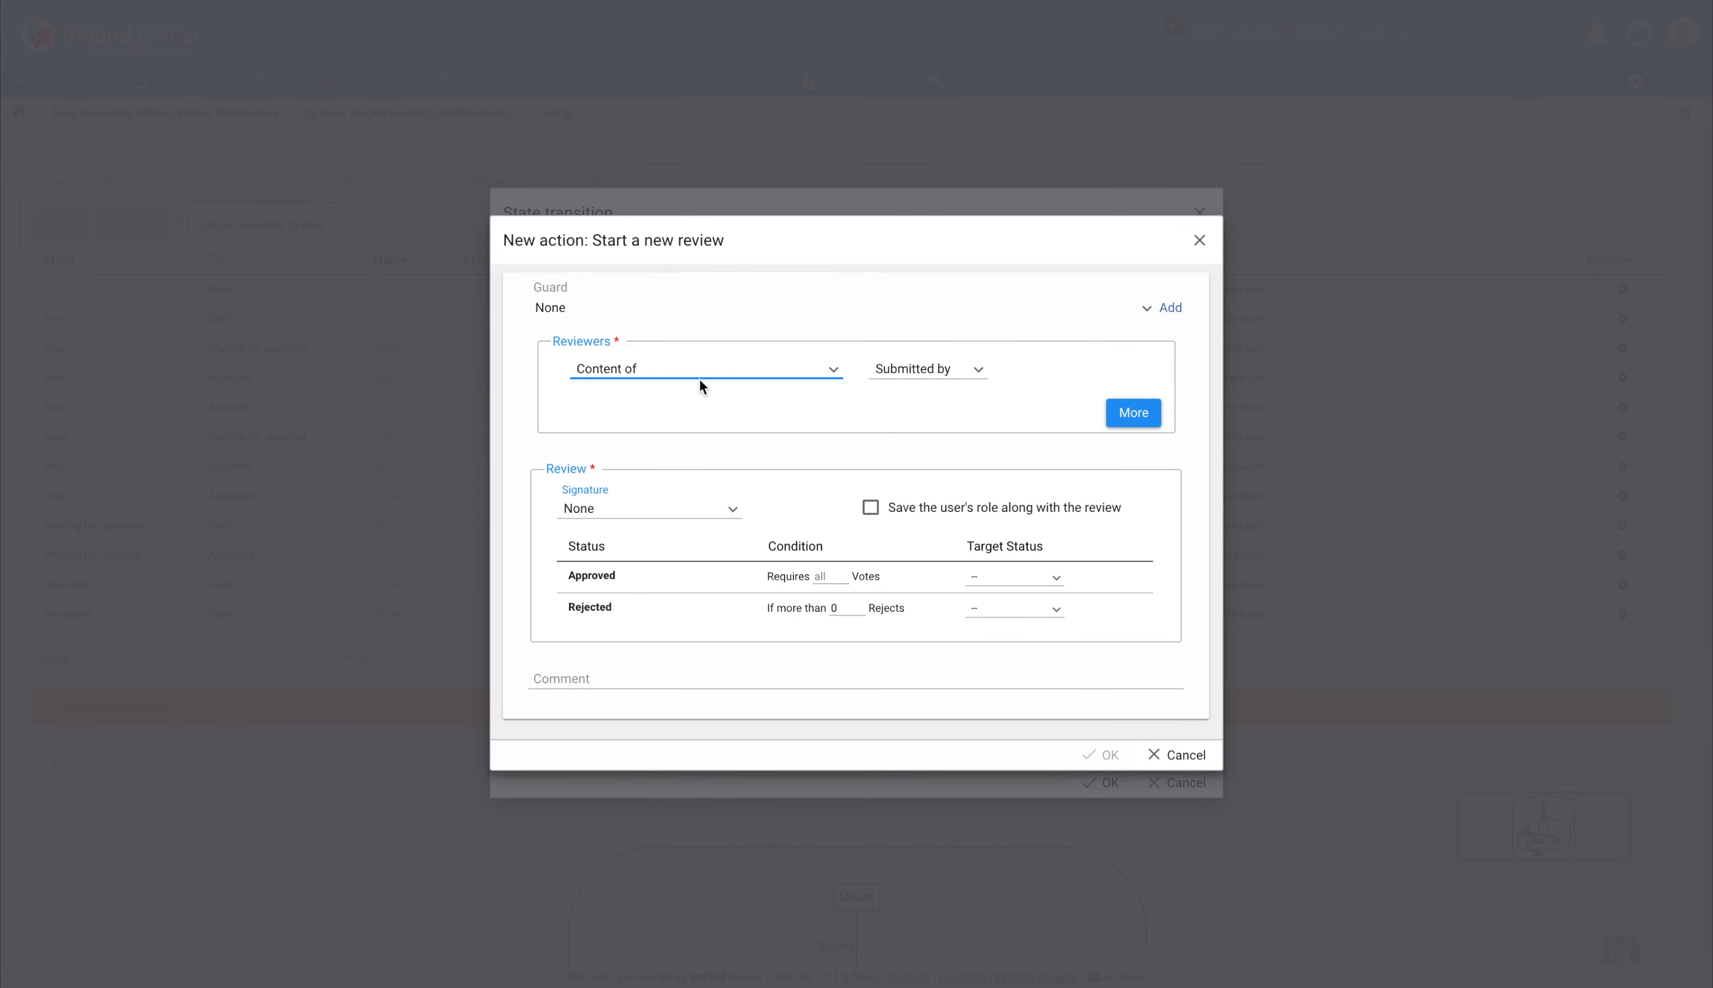
{"action": "left_click", "coordinate": [923, 371]}
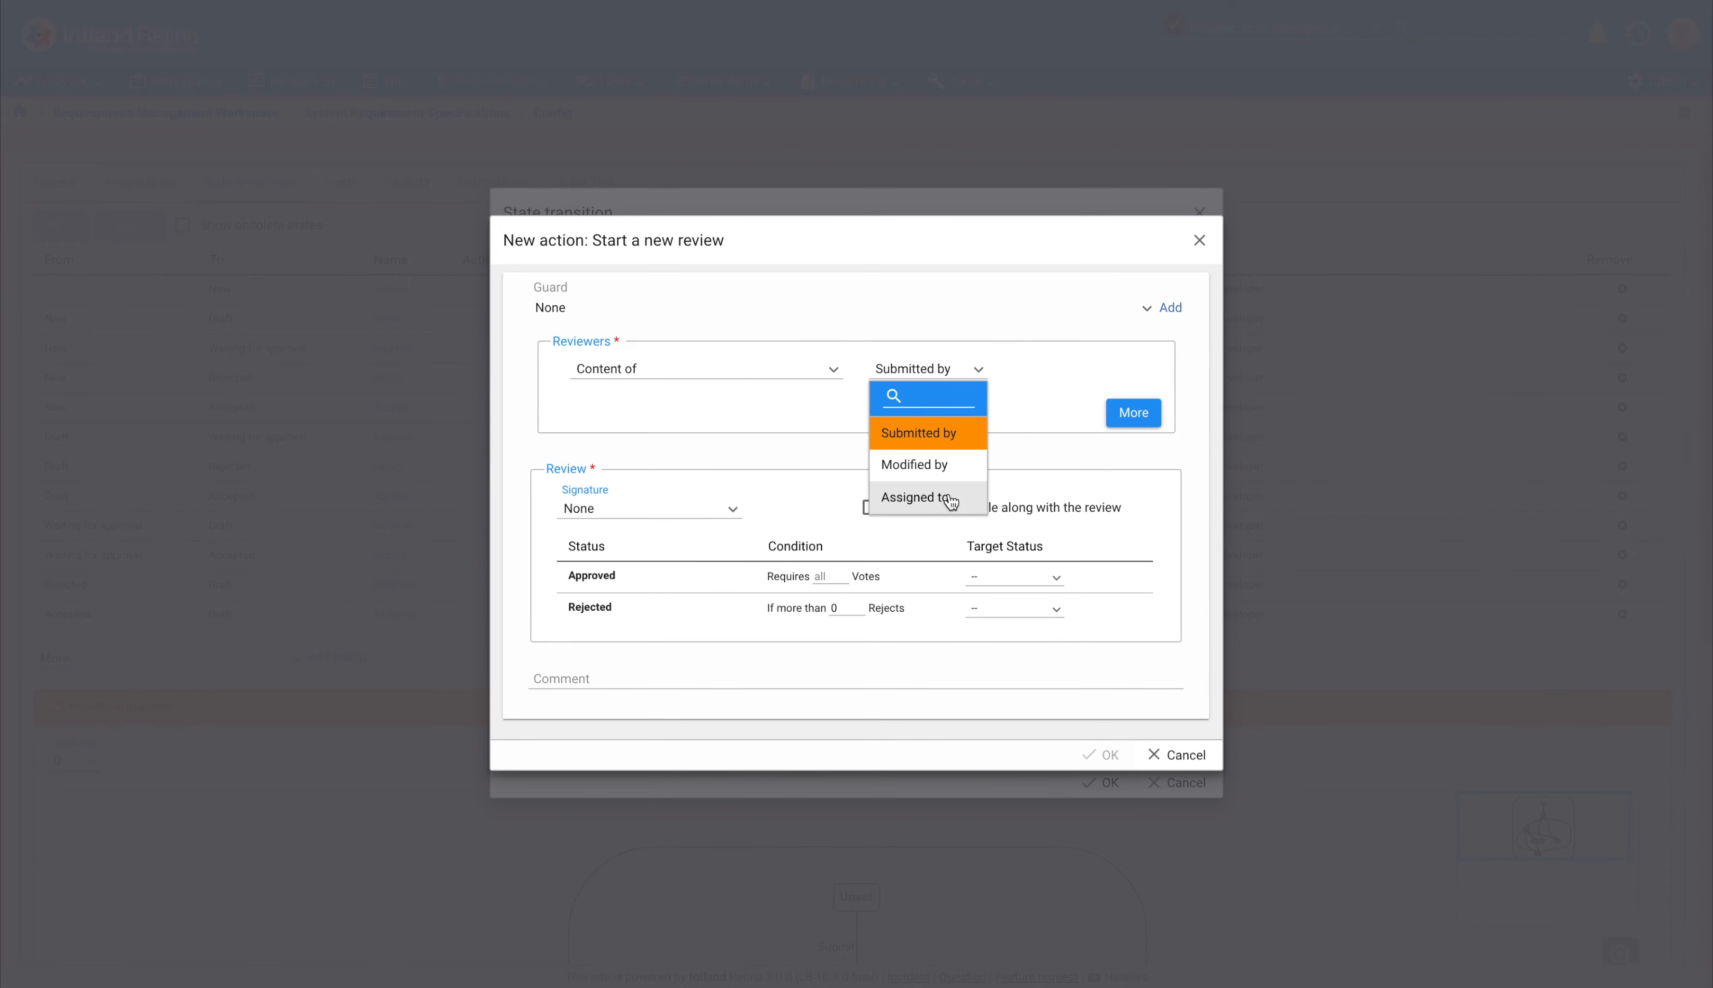
{"action": "left_click", "coordinate": [964, 506]}
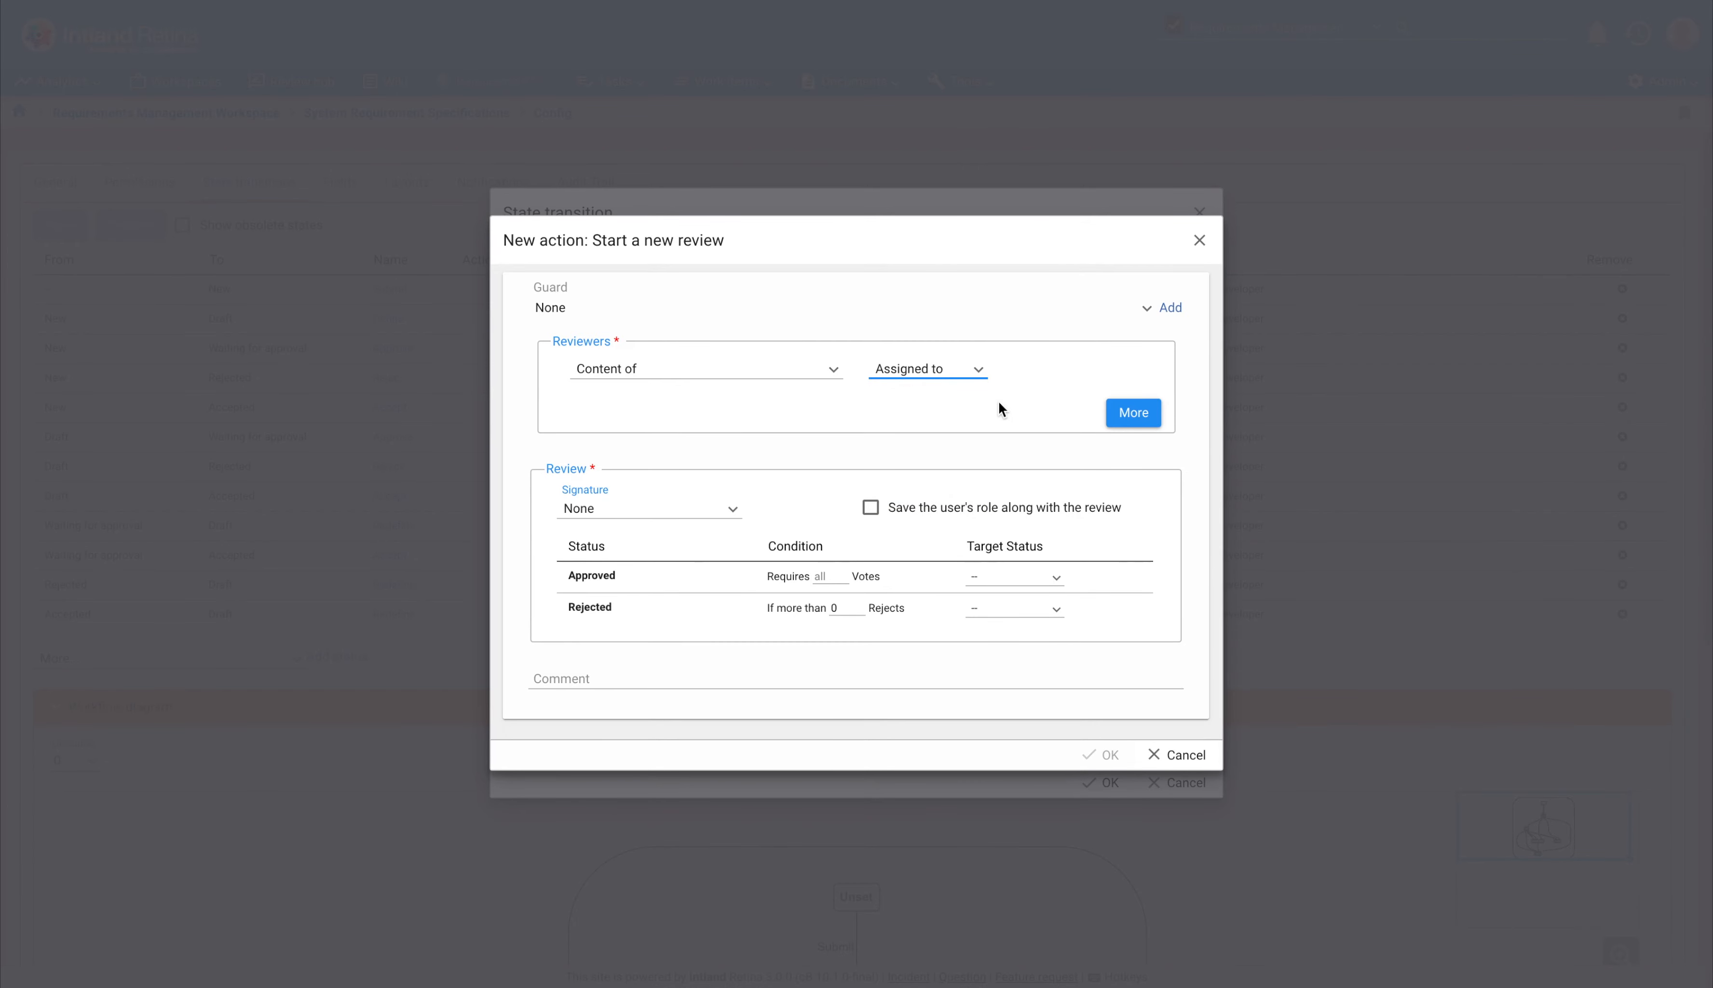
{"action": "left_click", "coordinate": [1125, 411]}
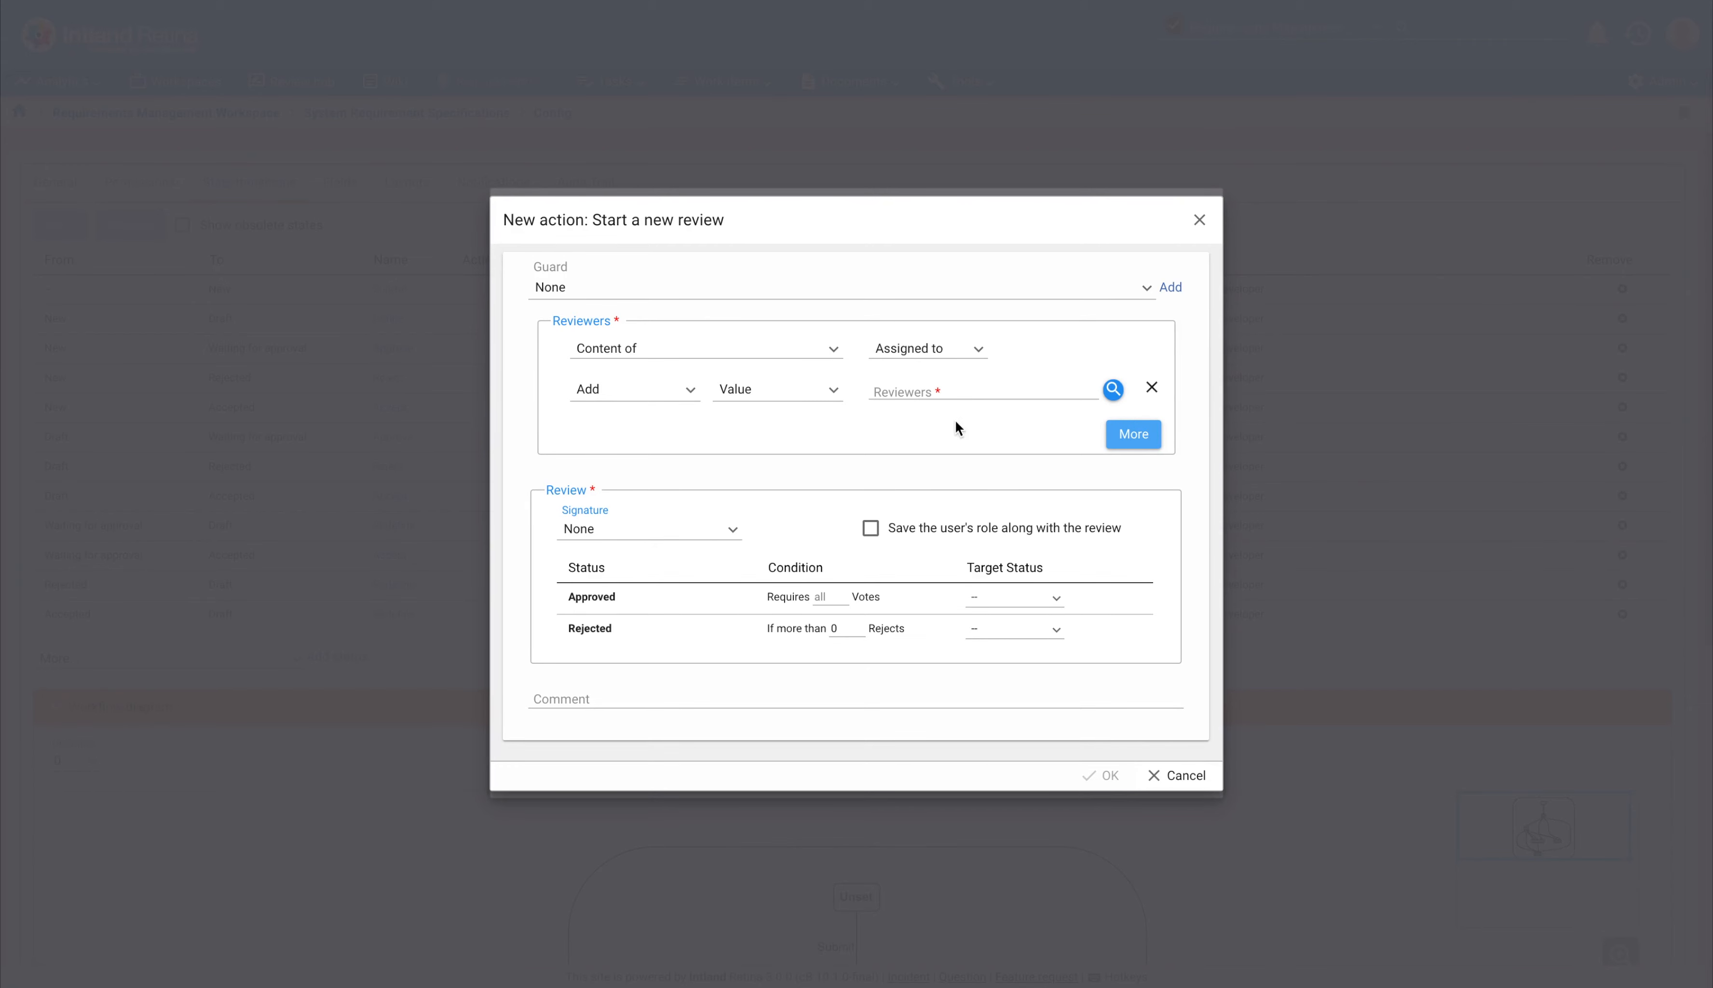
{"action": "left_click", "coordinate": [672, 404]}
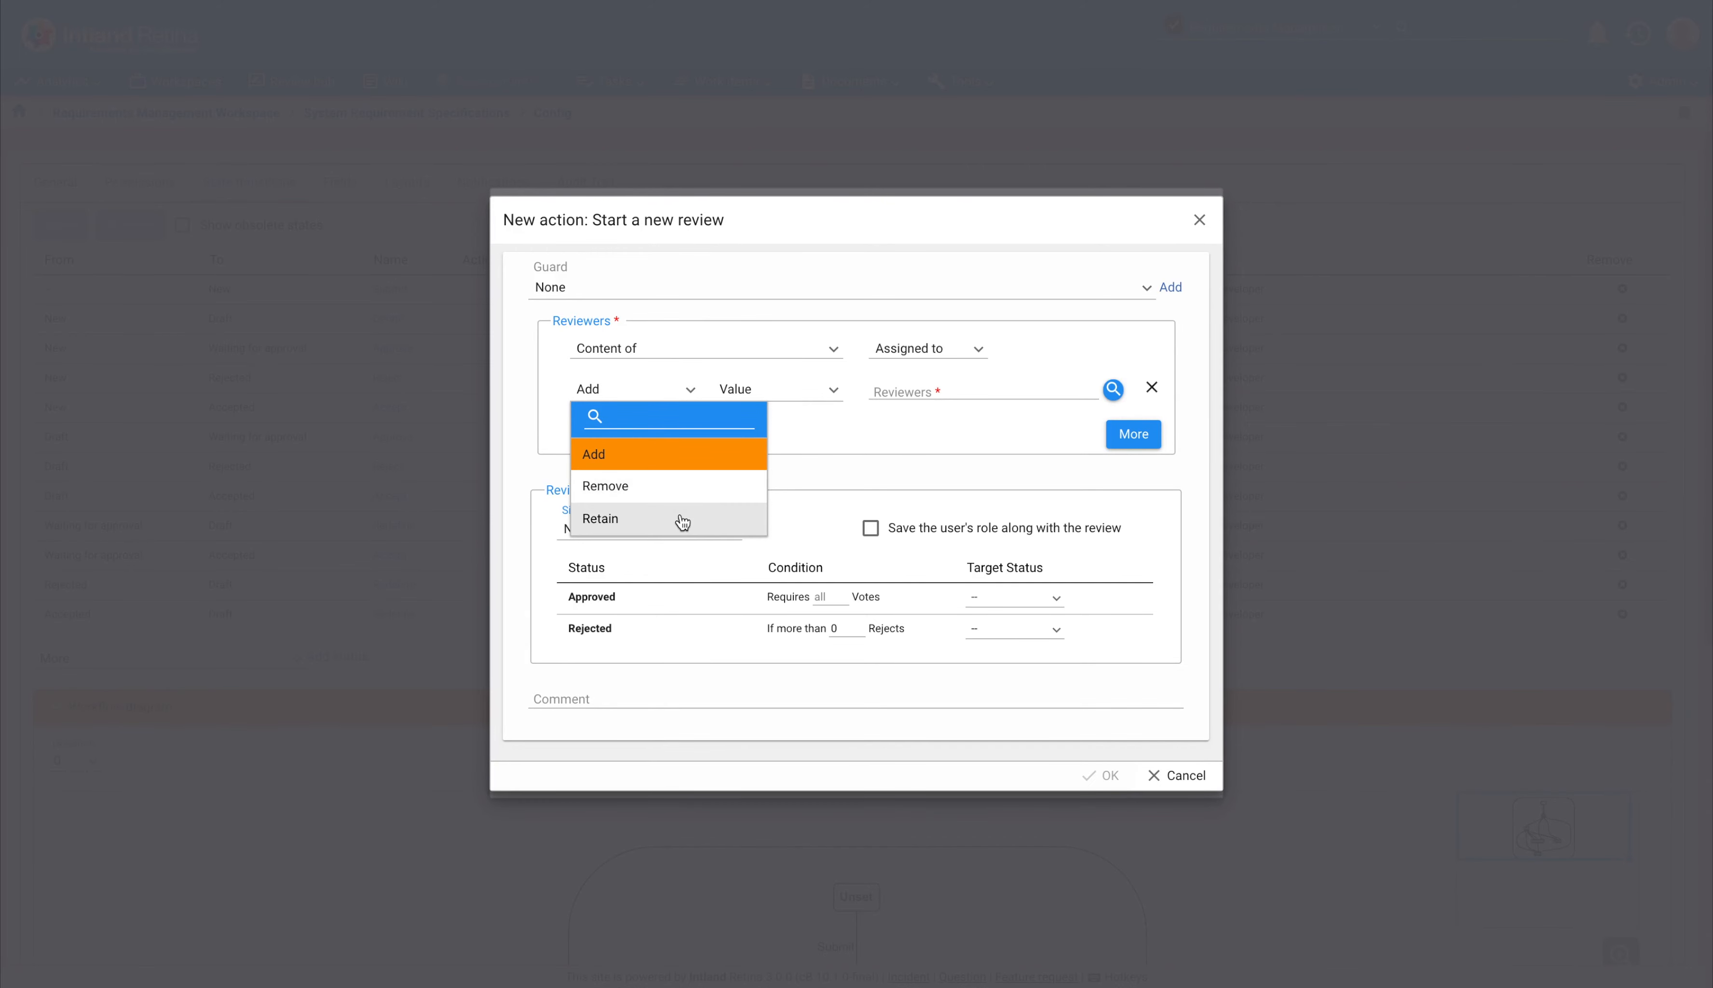
{"action": "left_click", "coordinate": [880, 426]}
{"action": "left_click", "coordinate": [1152, 389]}
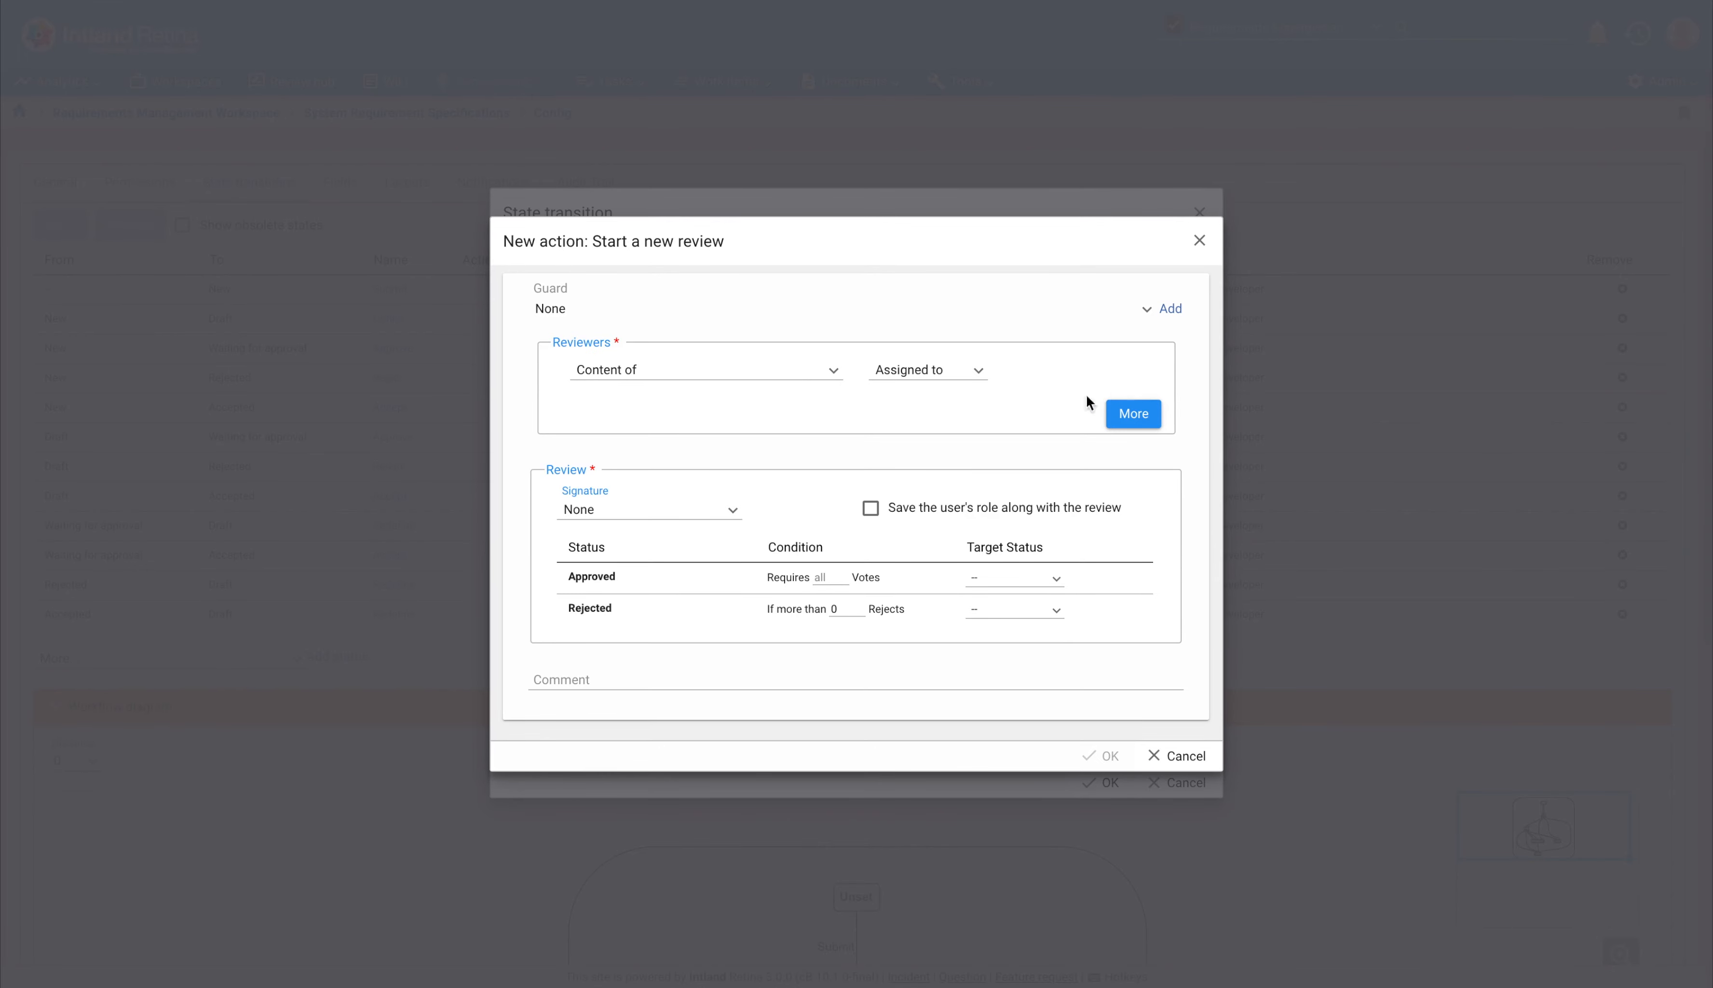
Step: Require a Username and Password signature, save the user's role with the review, and set target statuses Accepted for Approved and Draft for Rejected
{"action": "left_click", "coordinate": [734, 515]}
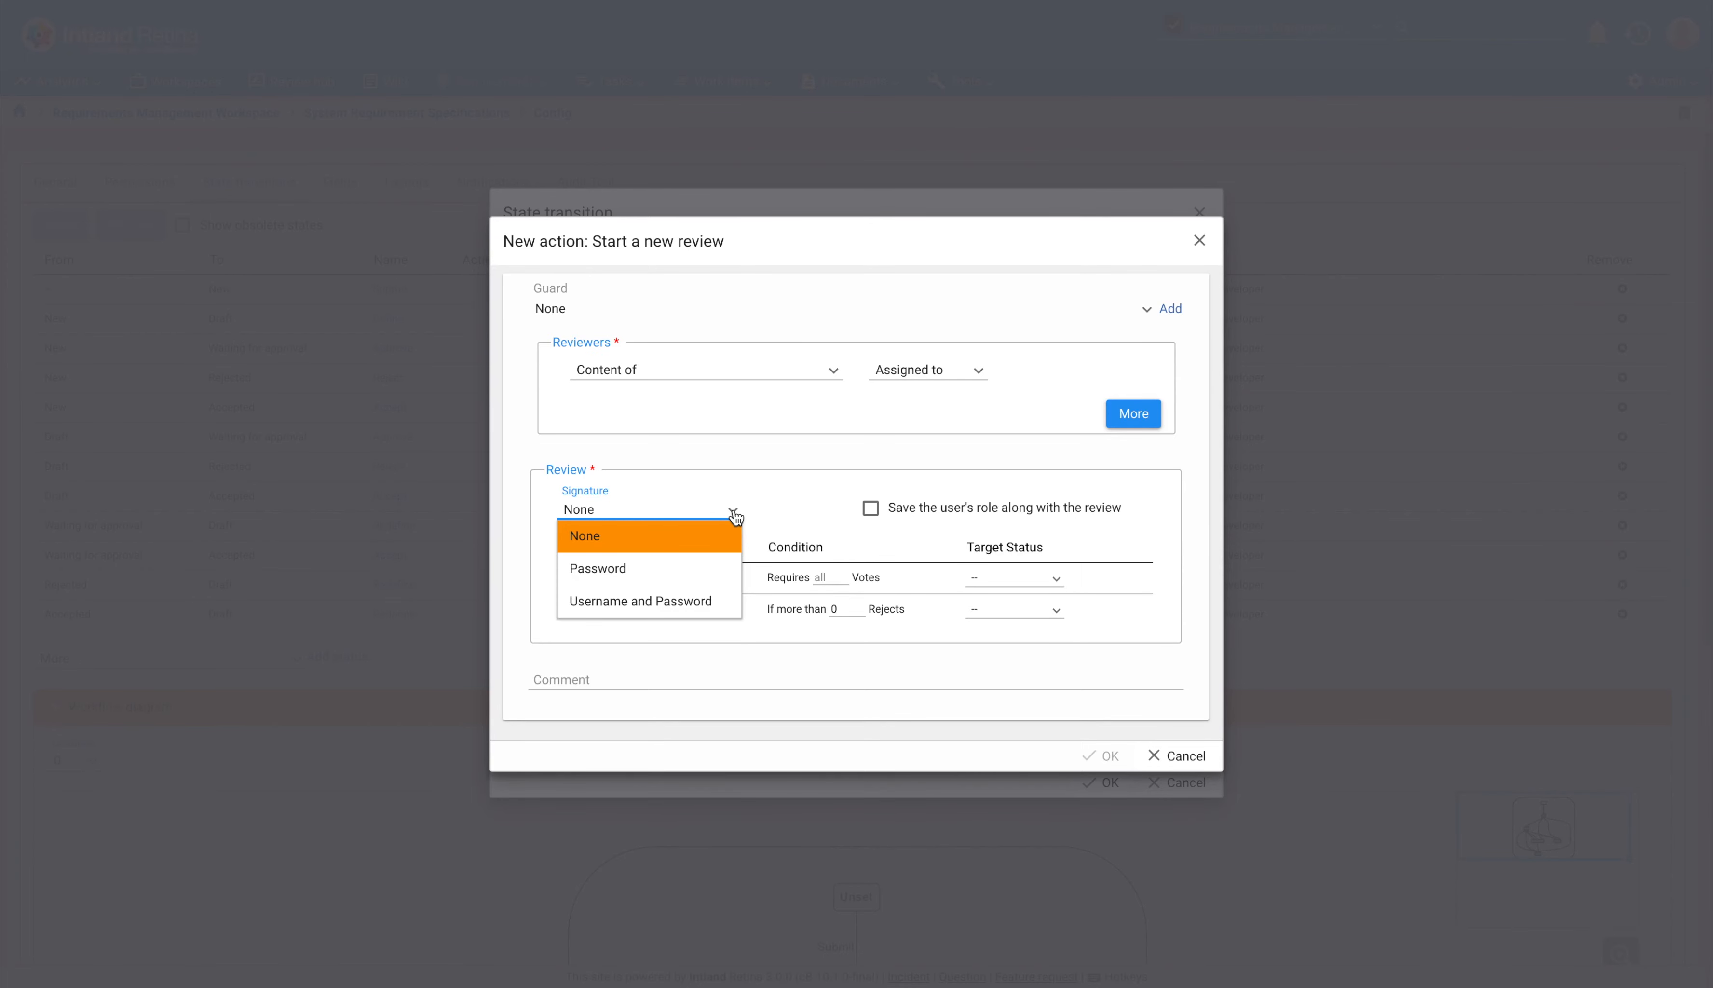
{"action": "left_click", "coordinate": [712, 602]}
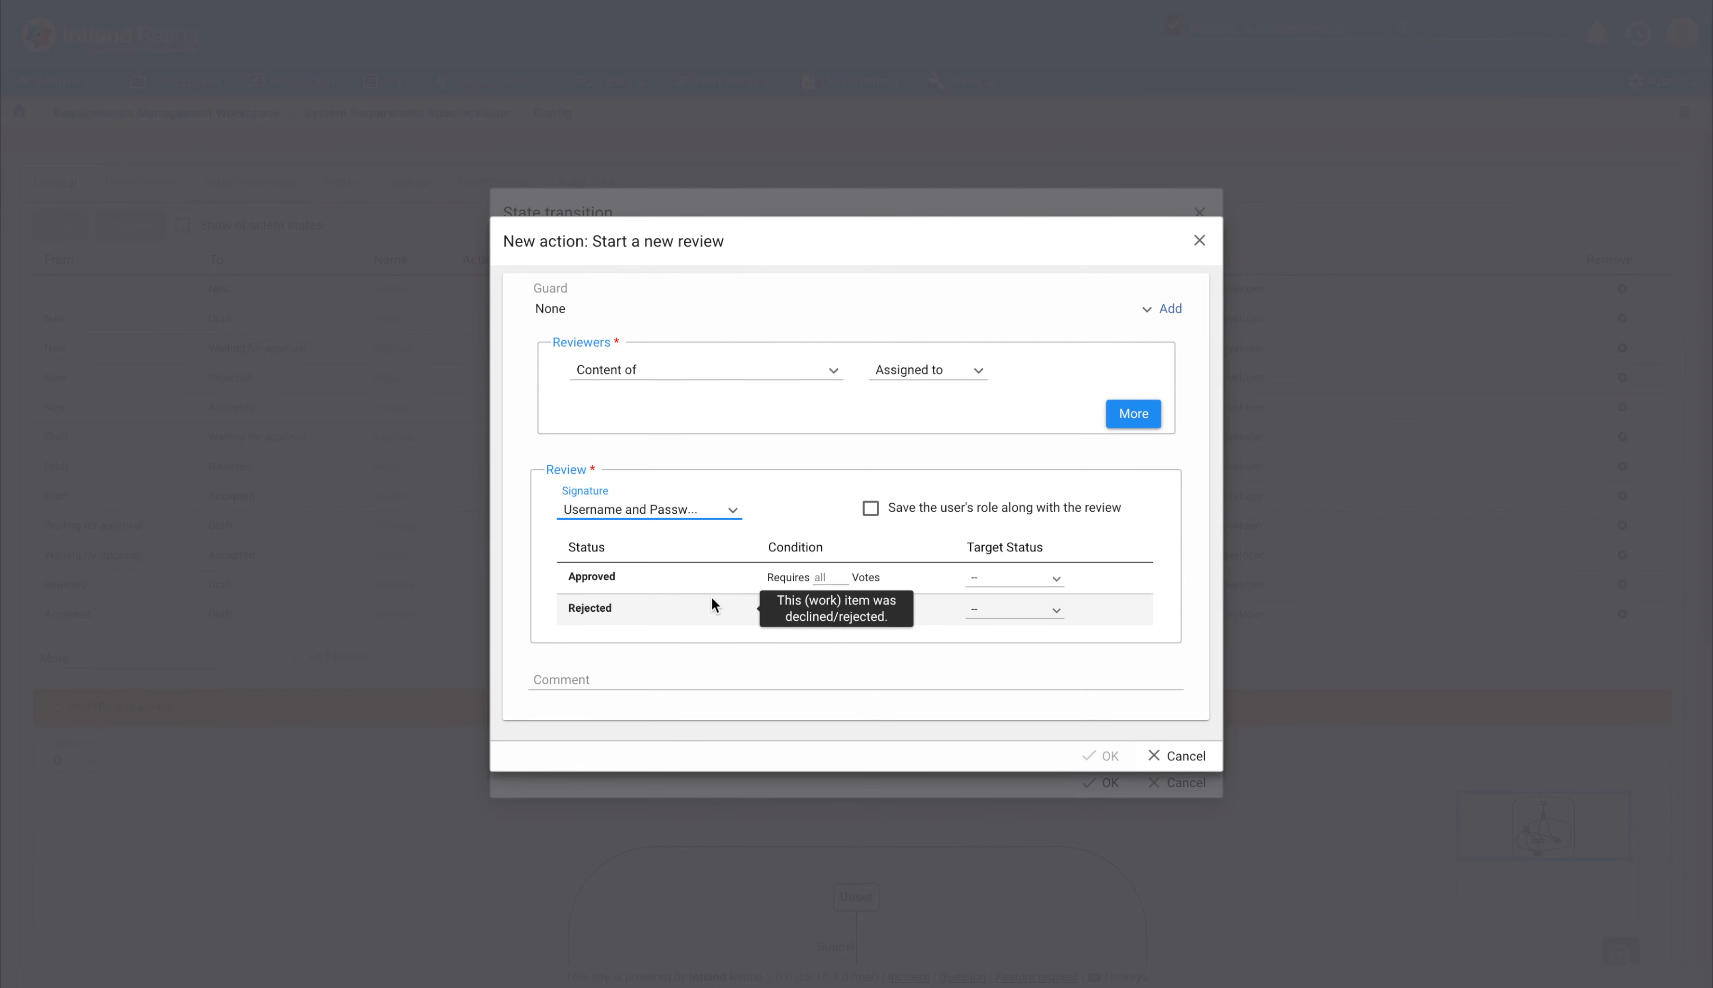
{"action": "left_click", "coordinate": [870, 509]}
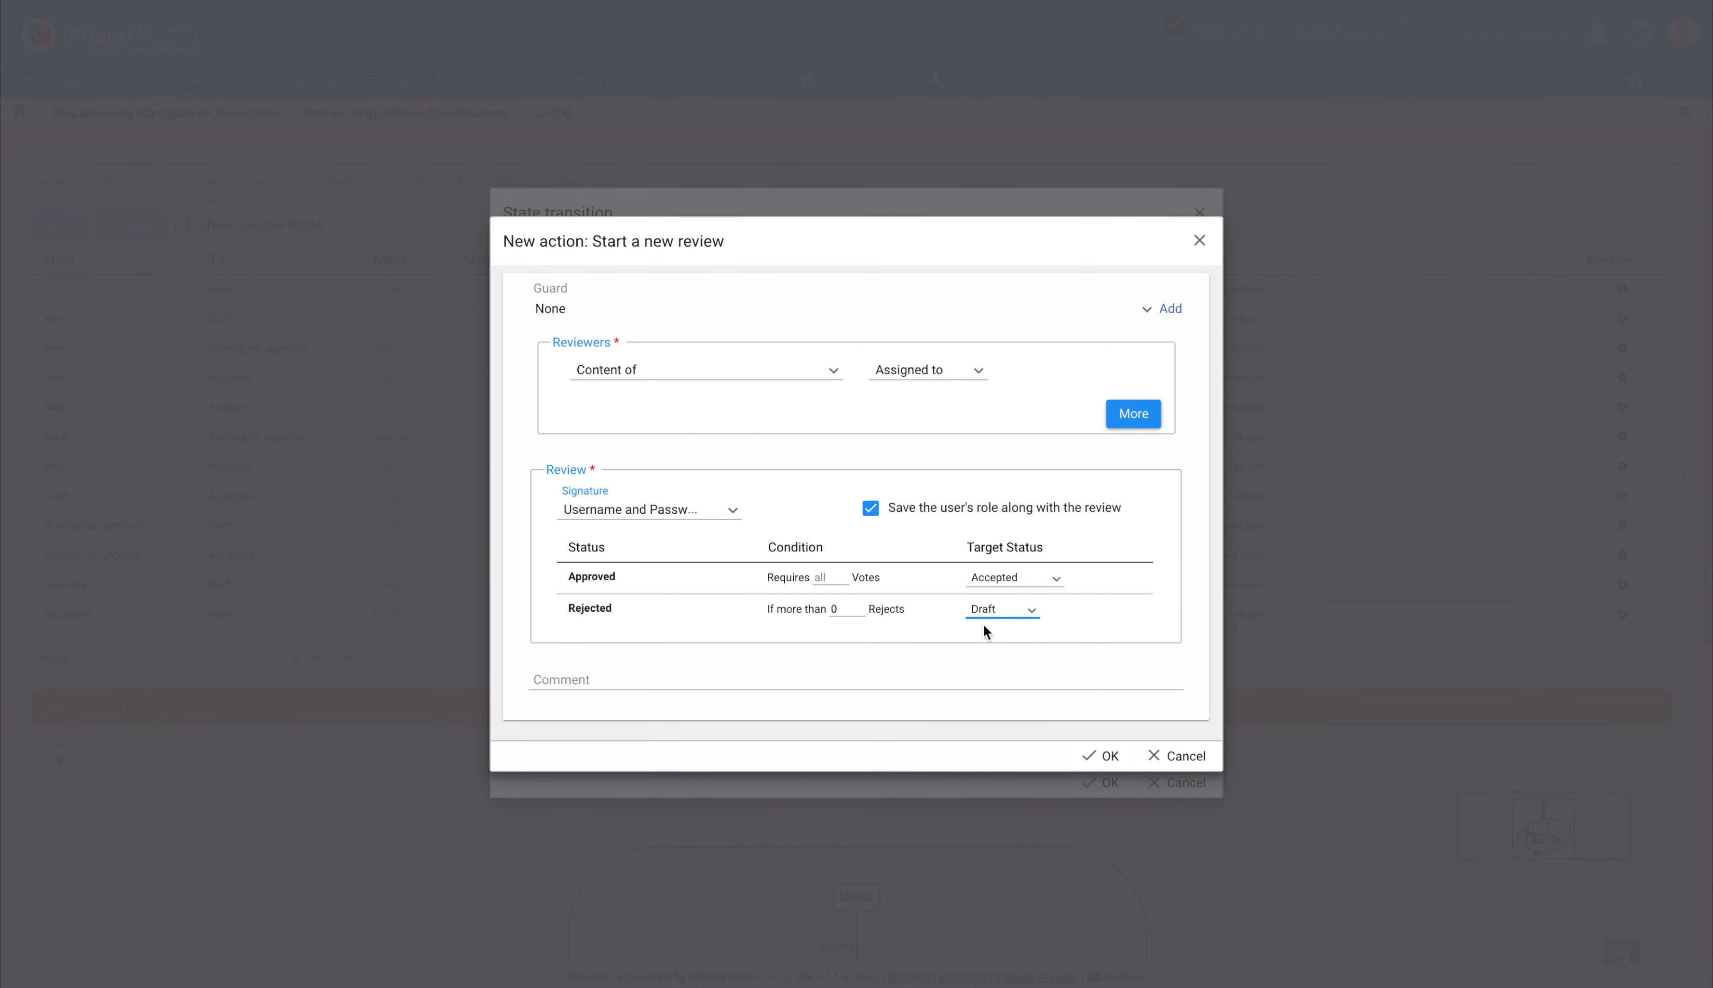
Step: Confirm the review action and its state transition, and save the tracker's state transition configuration
{"action": "left_click", "coordinate": [1091, 754]}
{"action": "left_click", "coordinate": [1108, 806]}
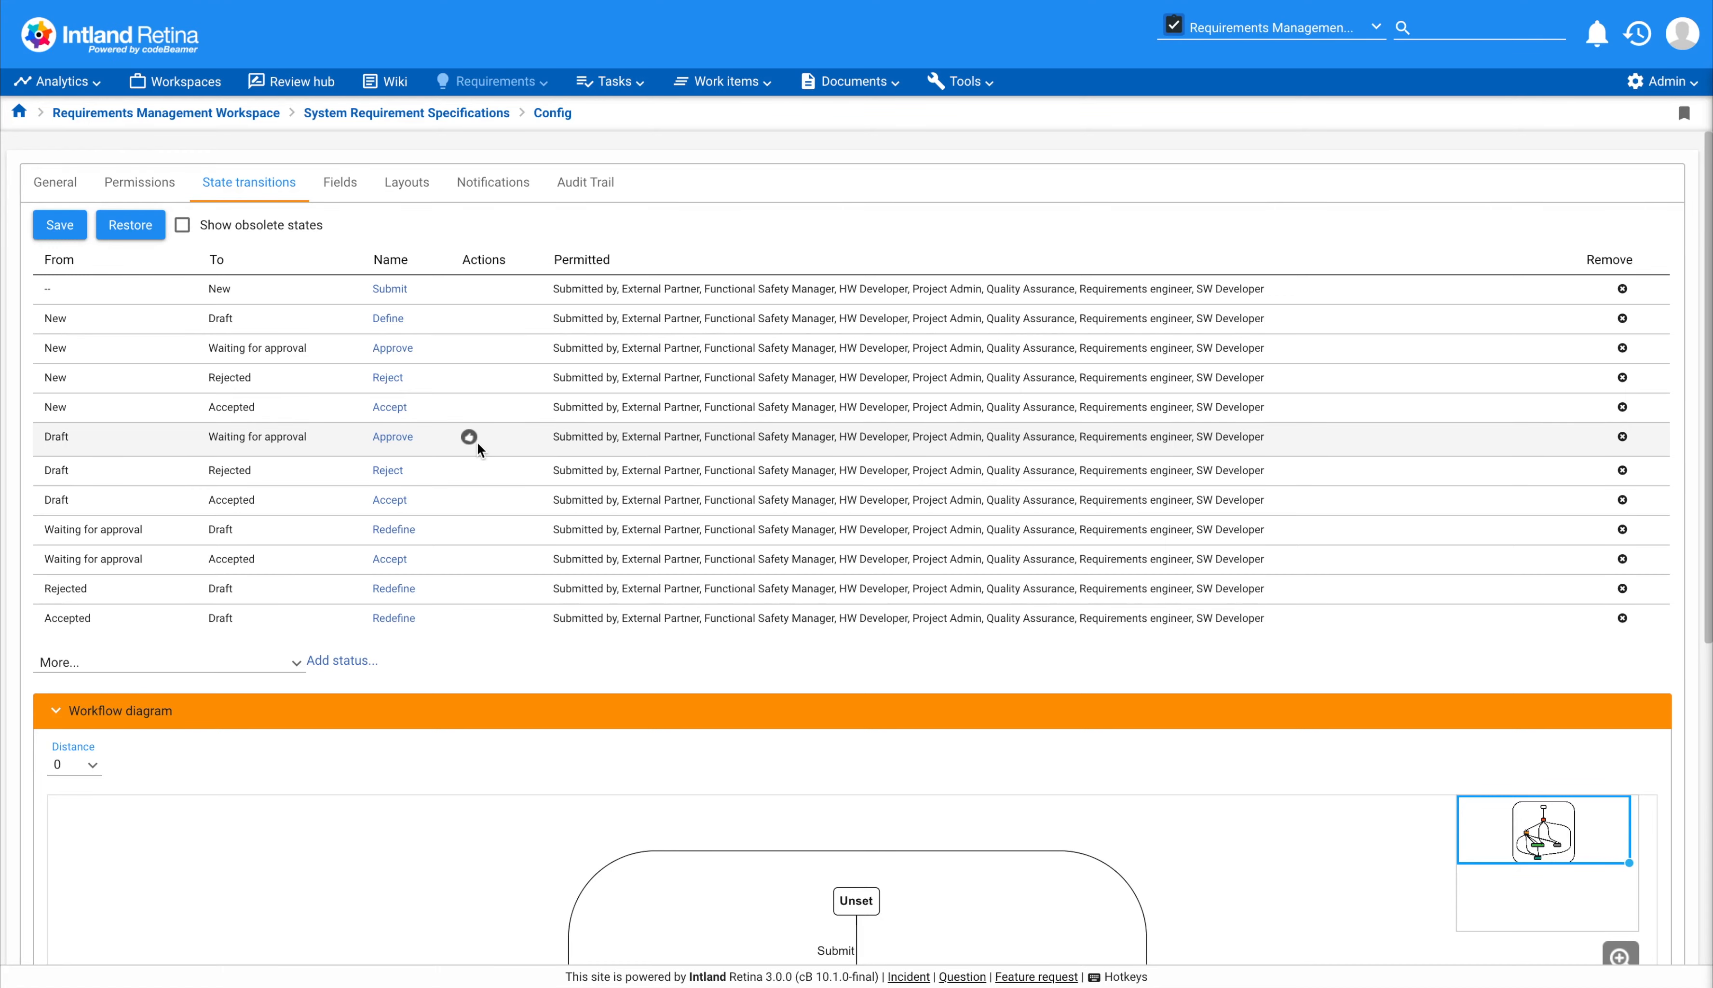
{"action": "left_click", "coordinate": [51, 234]}
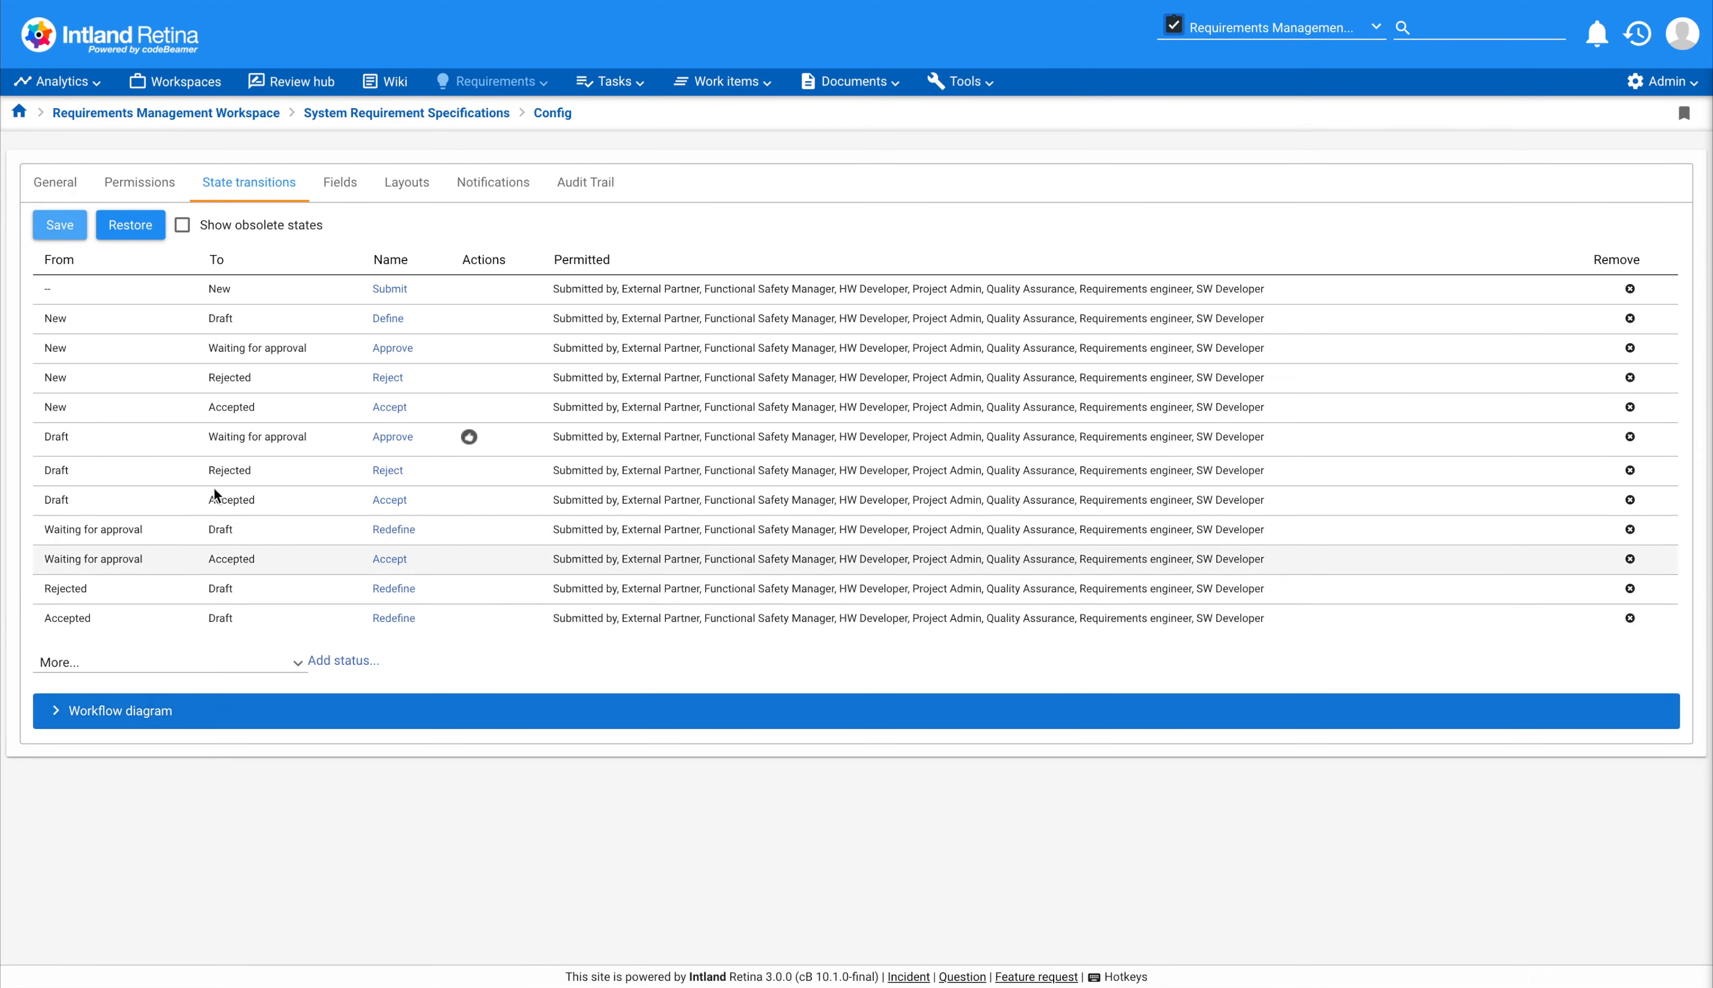
Step: Return to the System Requirement Specifications tracker and assign the Navigation Interface requirement to the signed-in user's account
{"action": "left_click", "coordinate": [383, 116]}
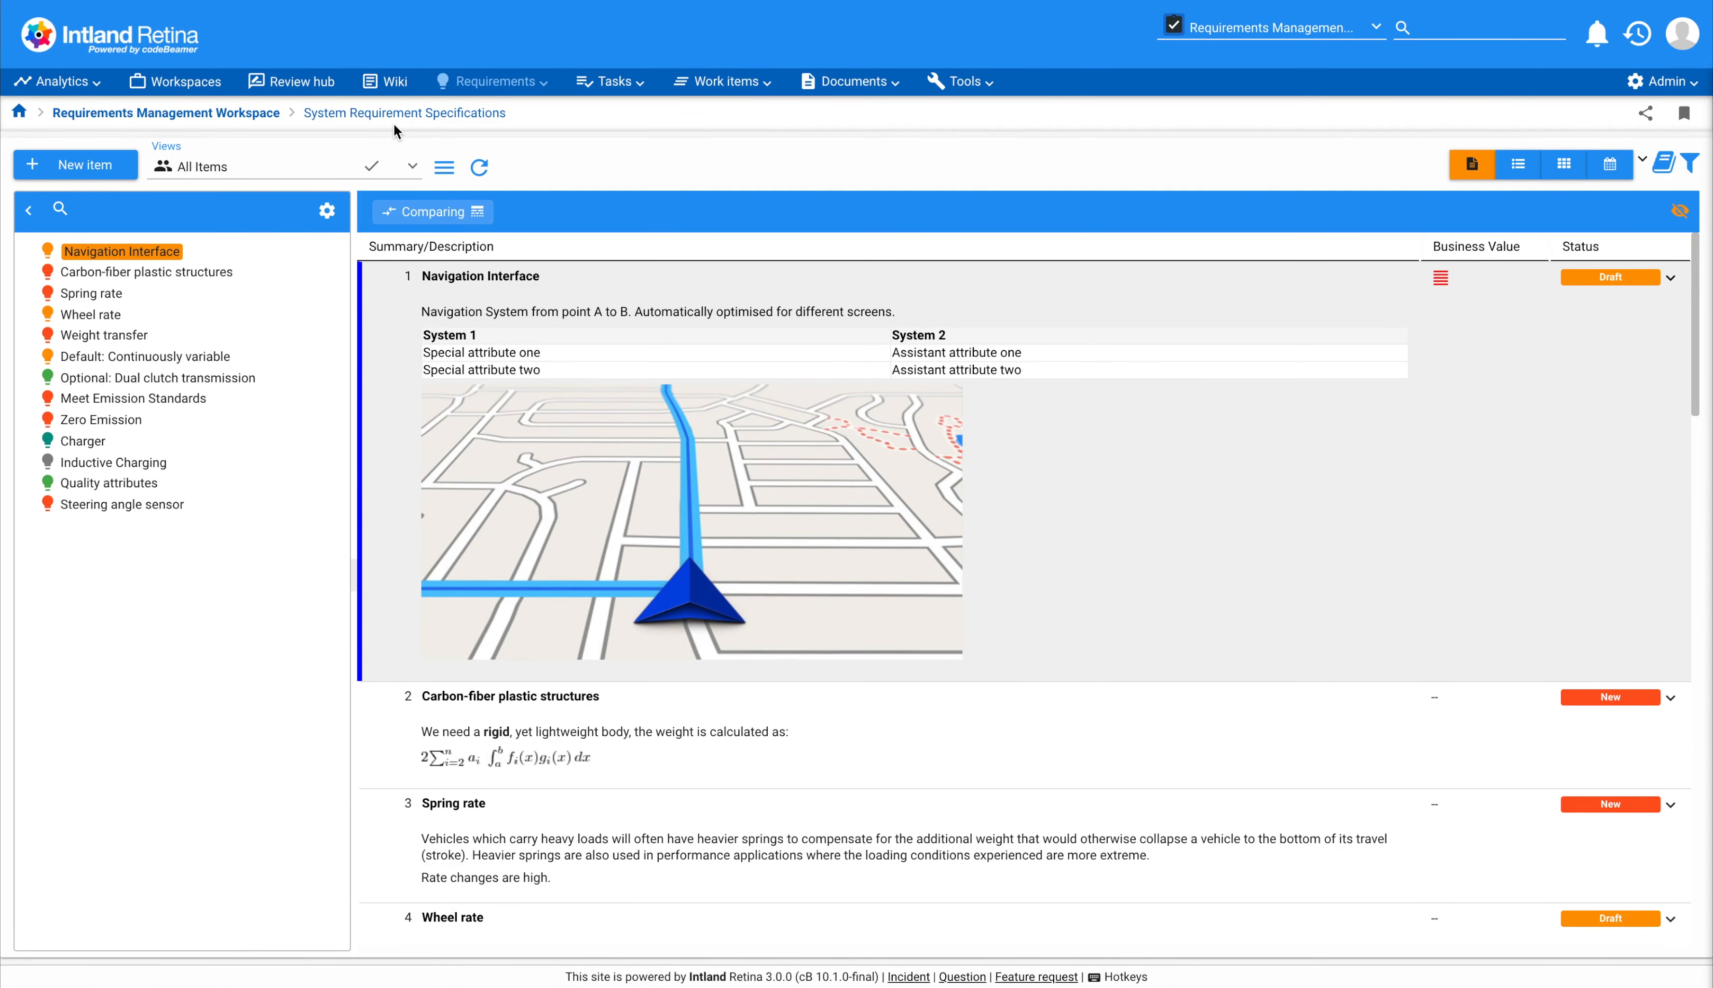
{"action": "left_click", "coordinate": [143, 252]}
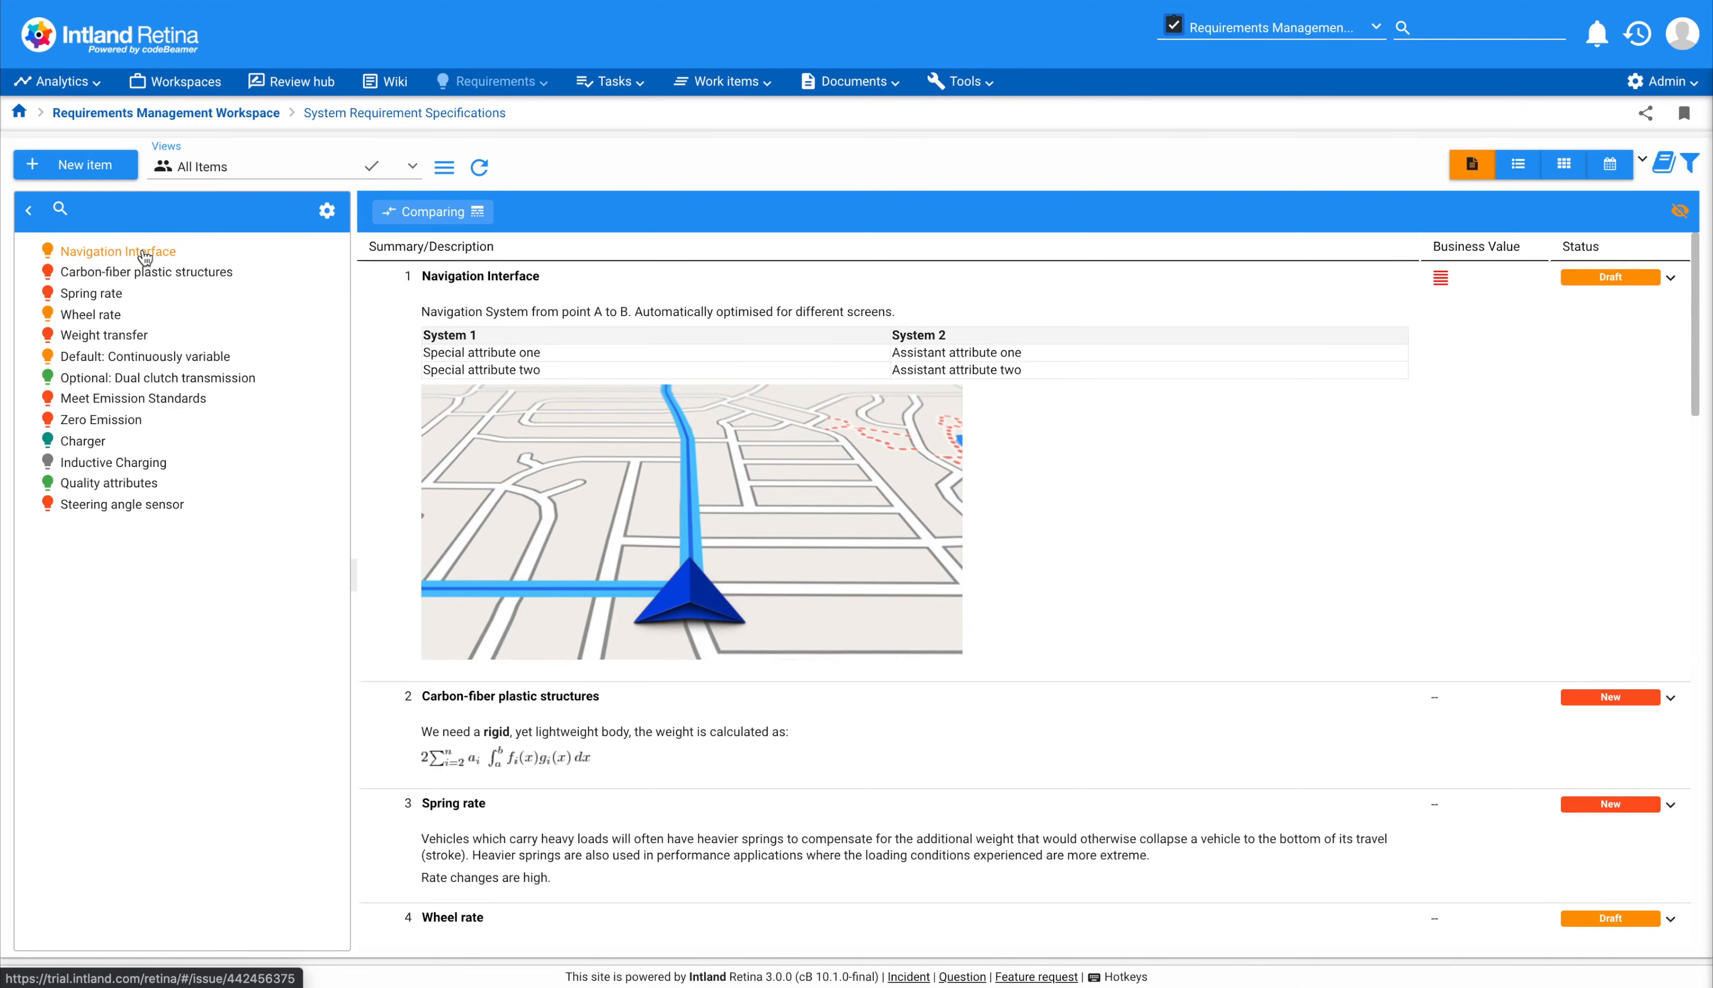
{"action": "left_click", "coordinate": [144, 254]}
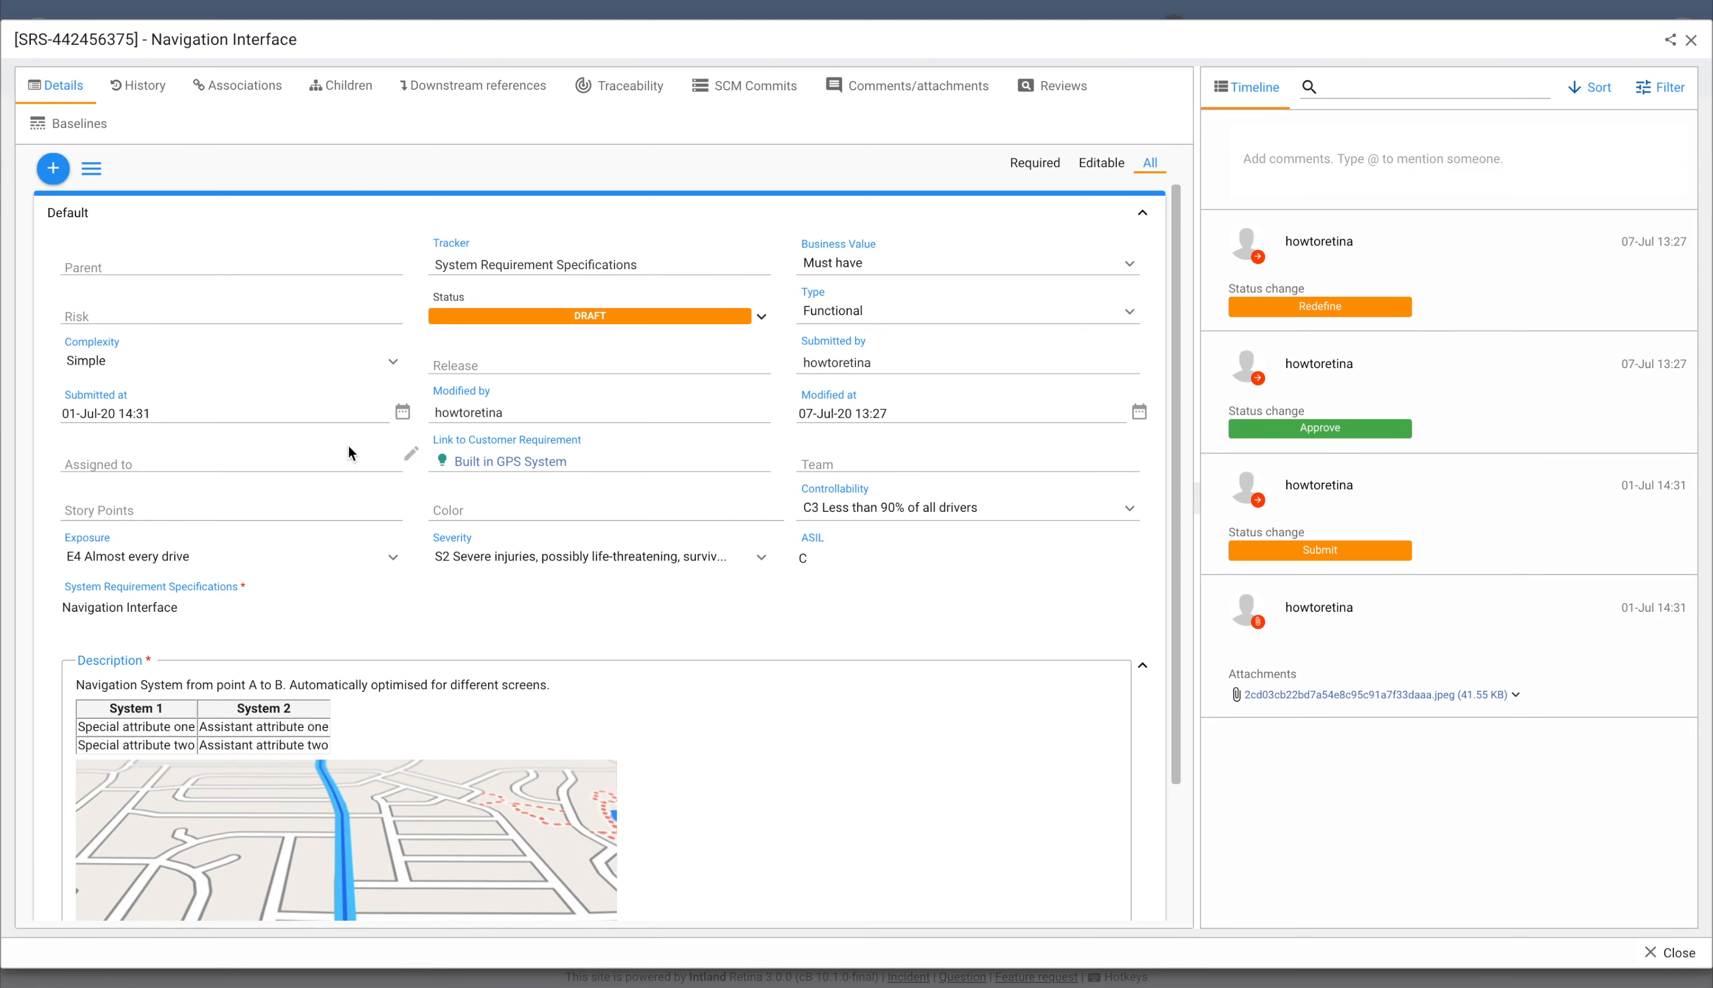
{"action": "left_click", "coordinate": [289, 459]}
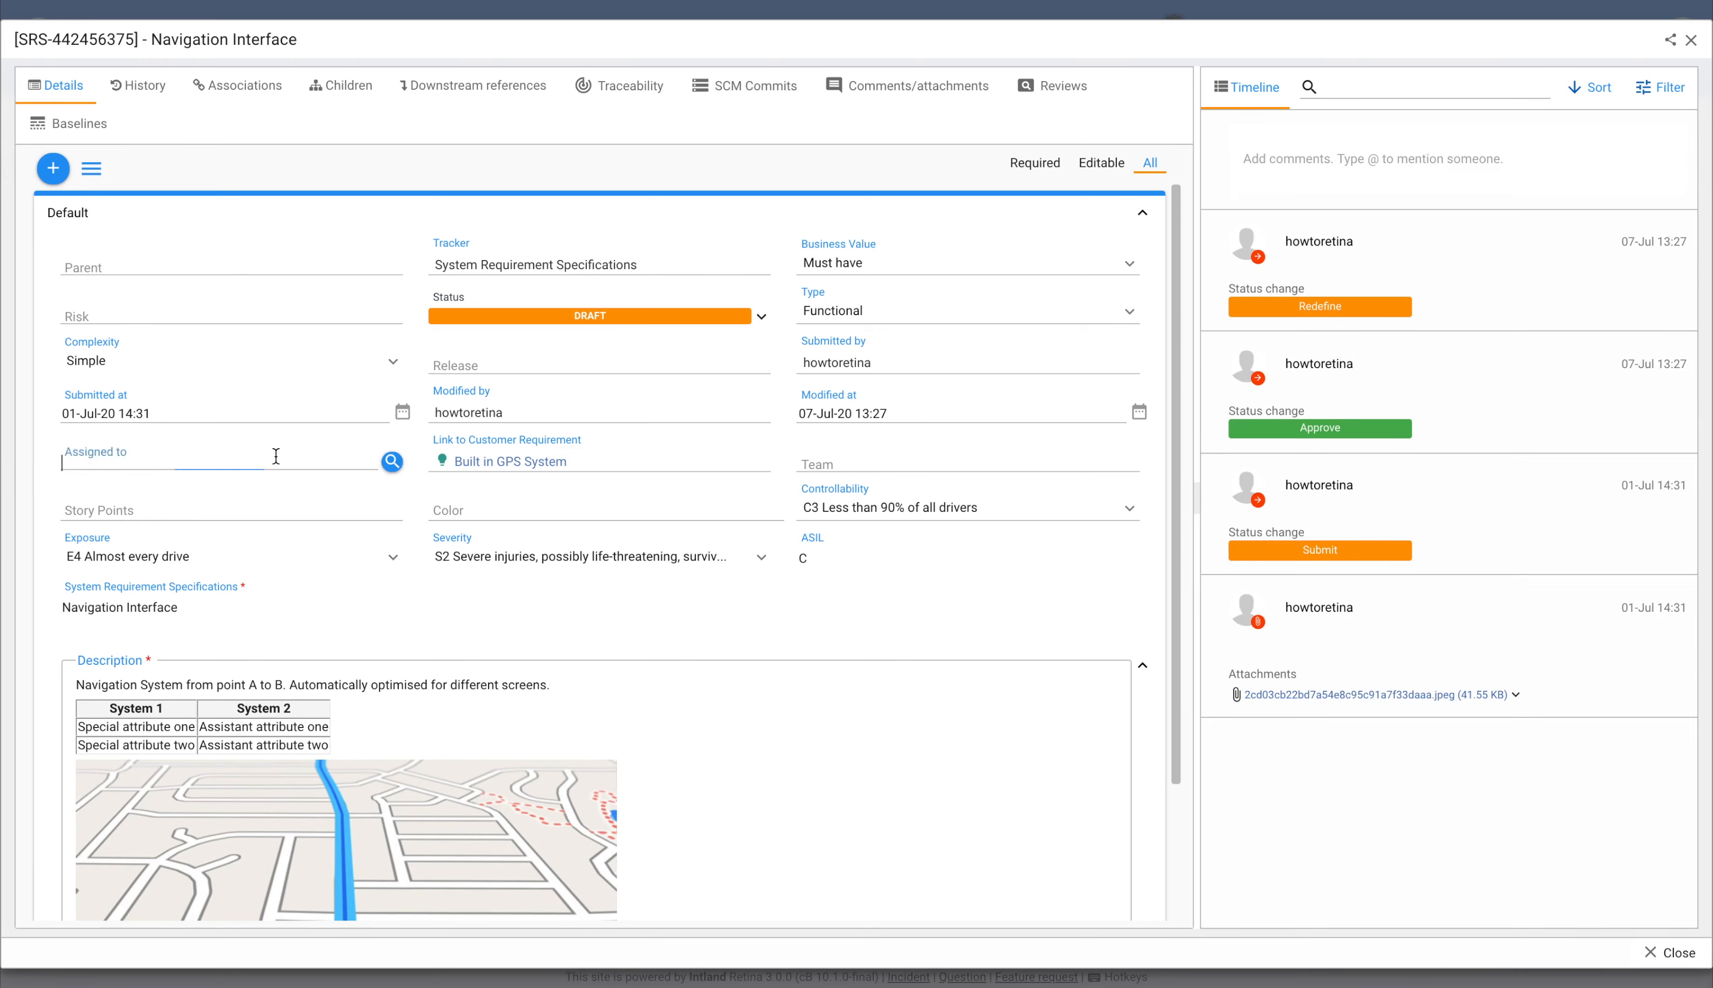
{"action": "type", "text": "how"}
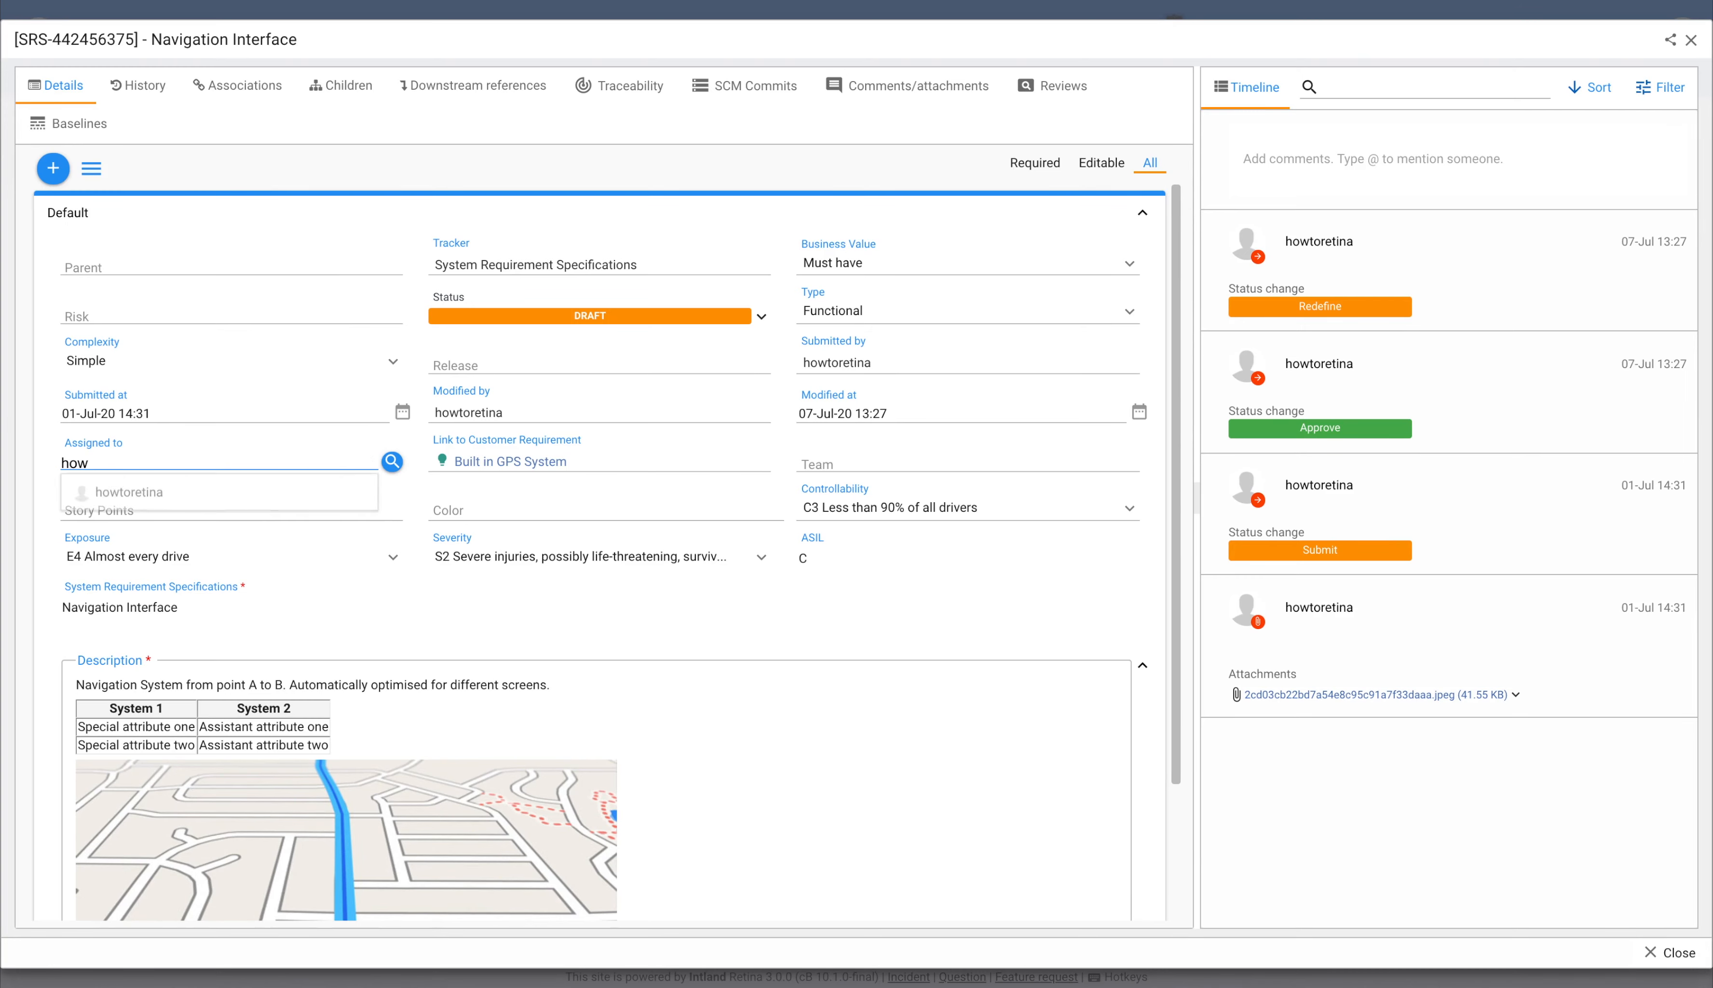
{"action": "left_click", "coordinate": [269, 491]}
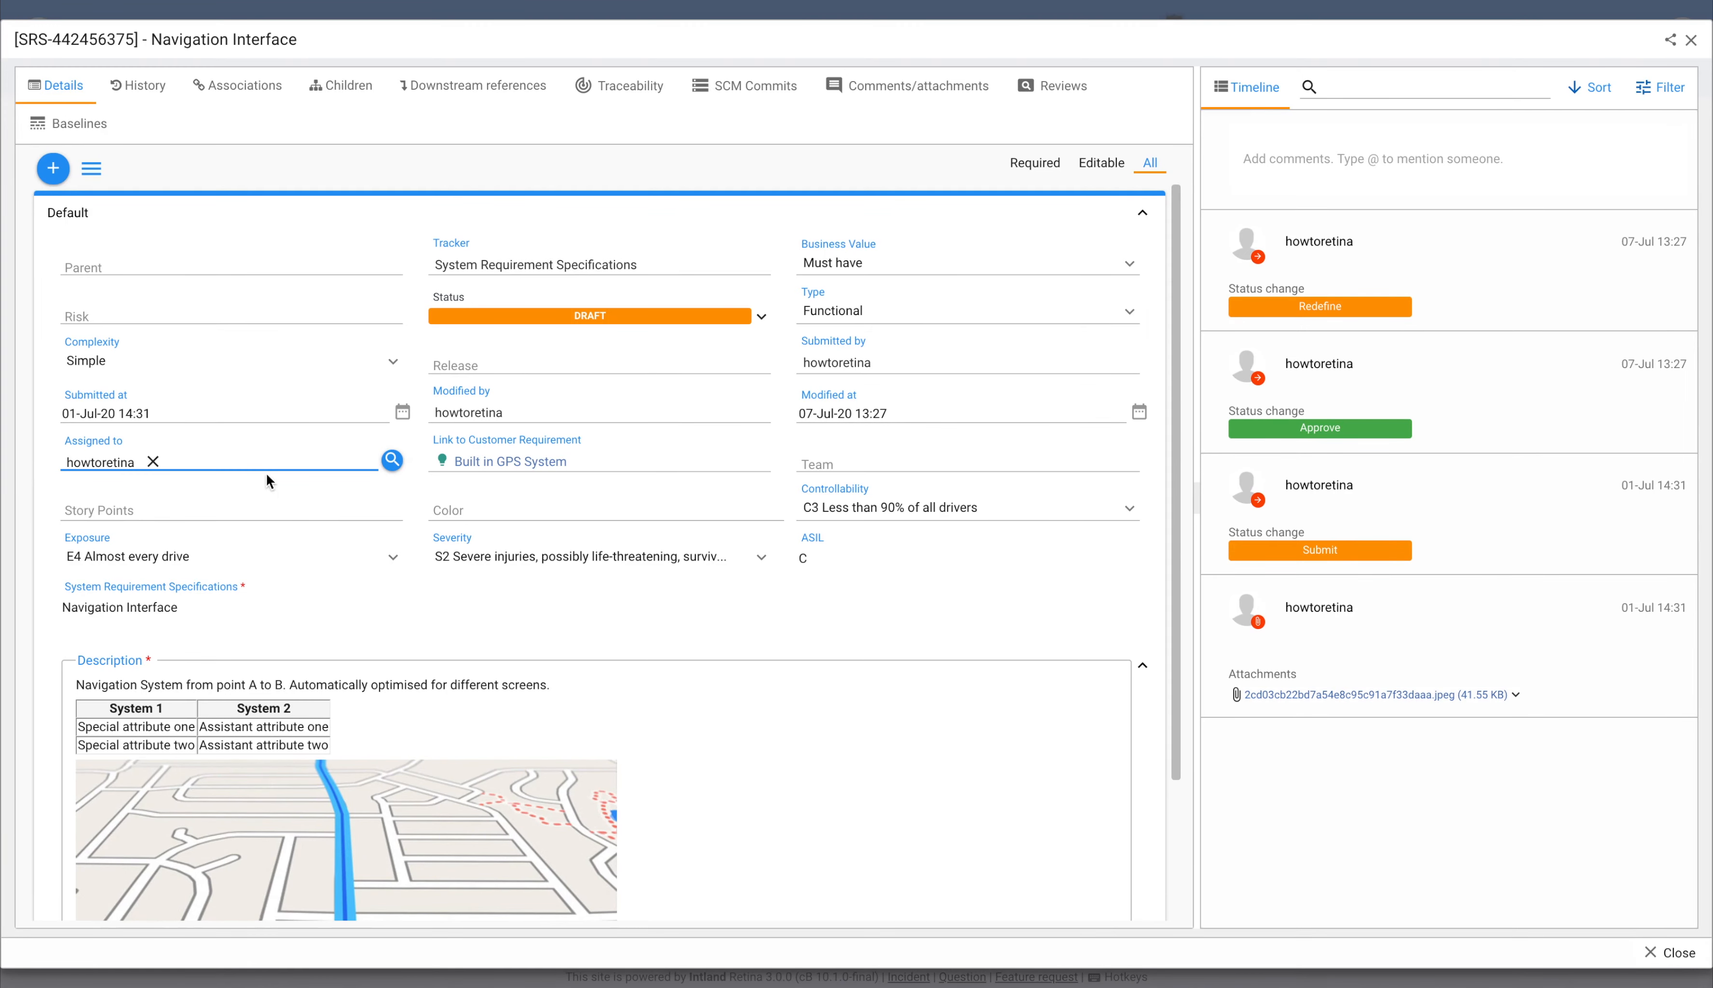
{"action": "left_click", "coordinate": [278, 226]}
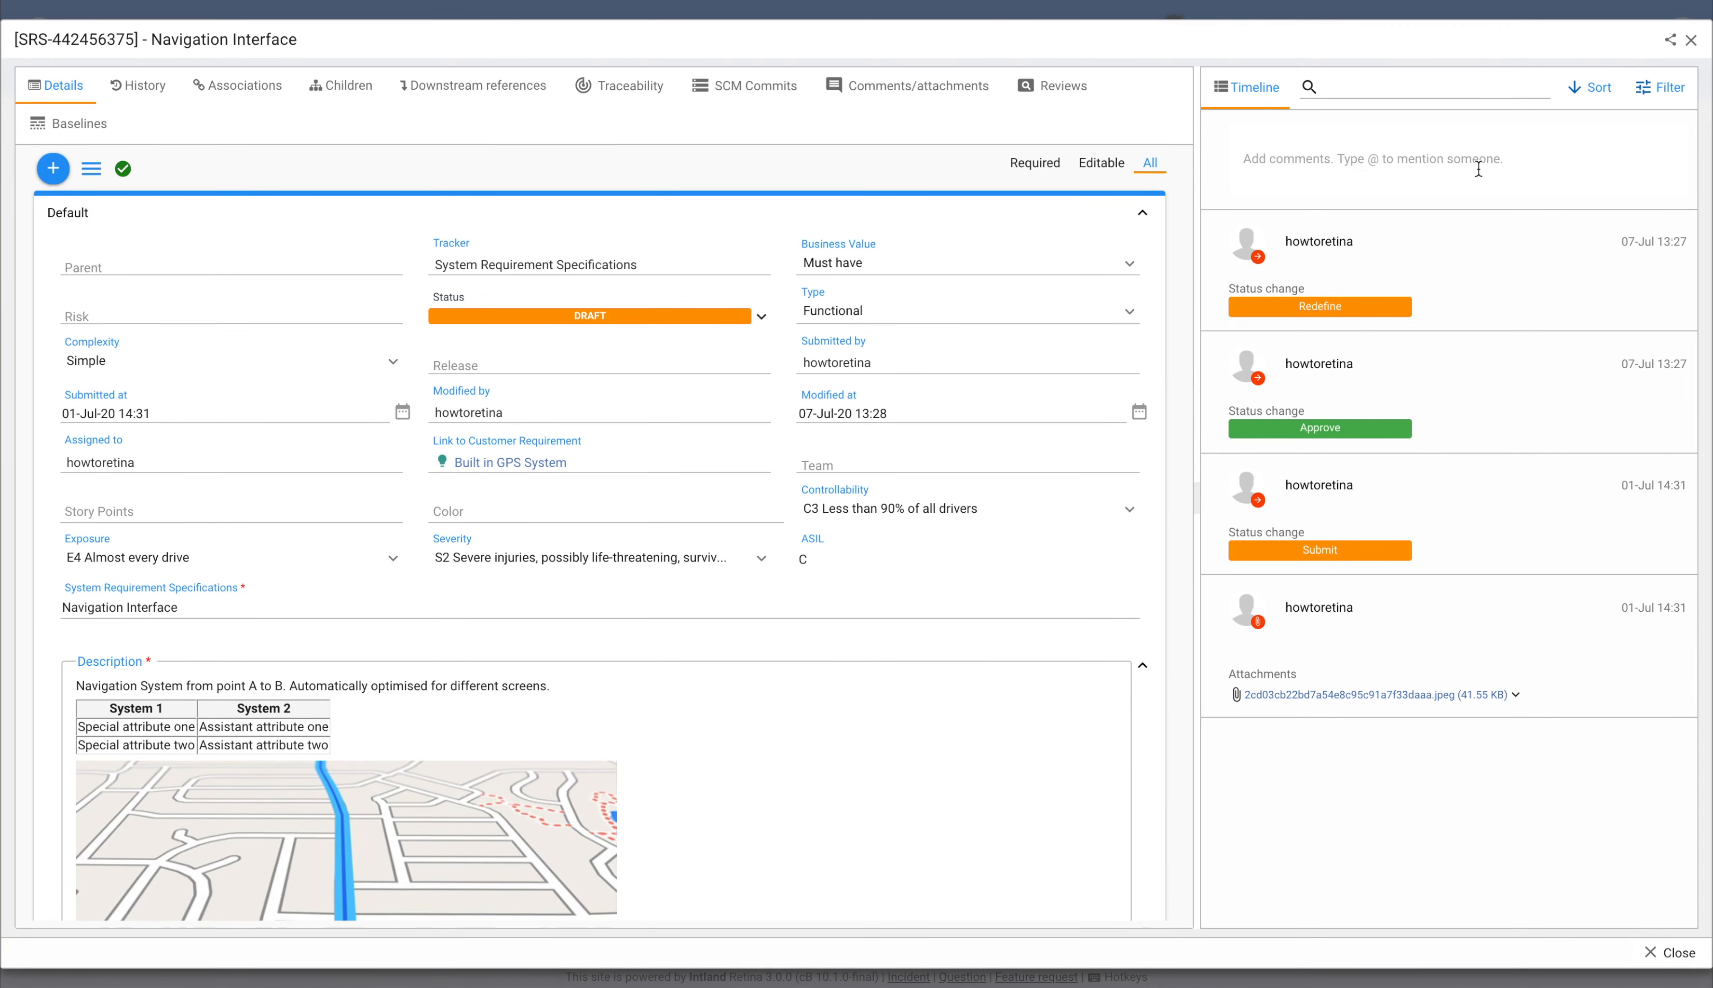
{"action": "left_click", "coordinate": [1690, 40]}
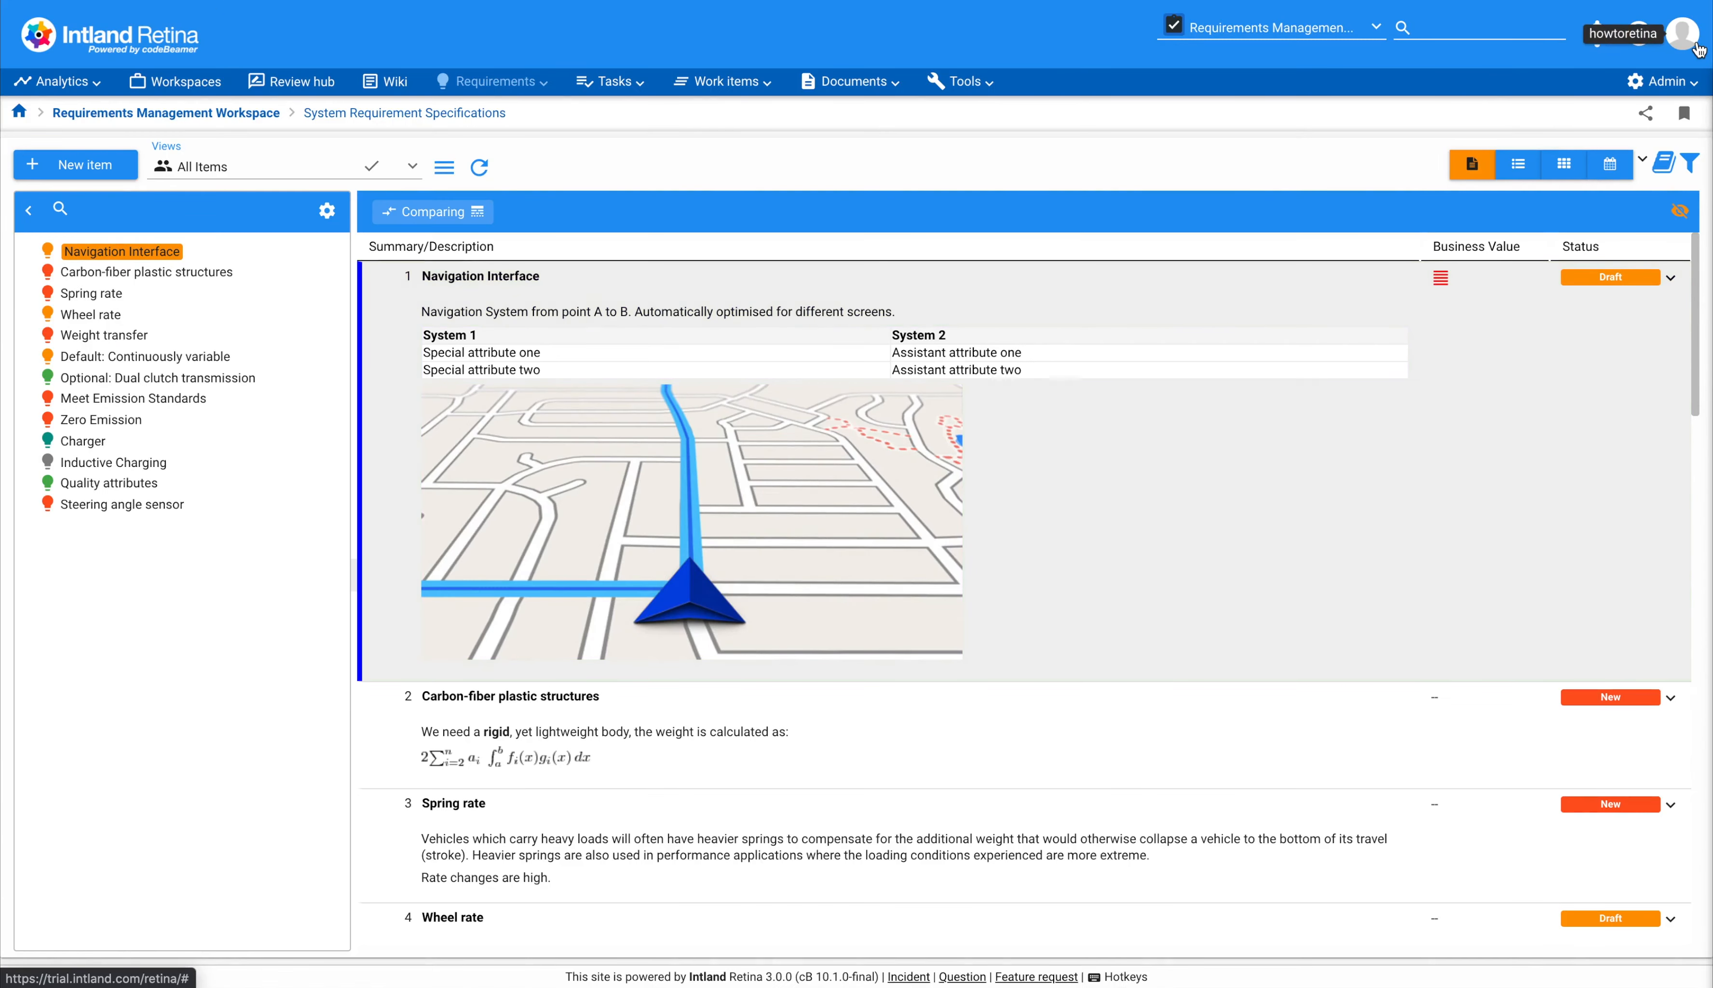
Step: Mass edit the Wheel rate and Default: Continuously variable requirements, setting Assigned to to the signed-in user's account
{"action": "left_click", "coordinate": [116, 315]}
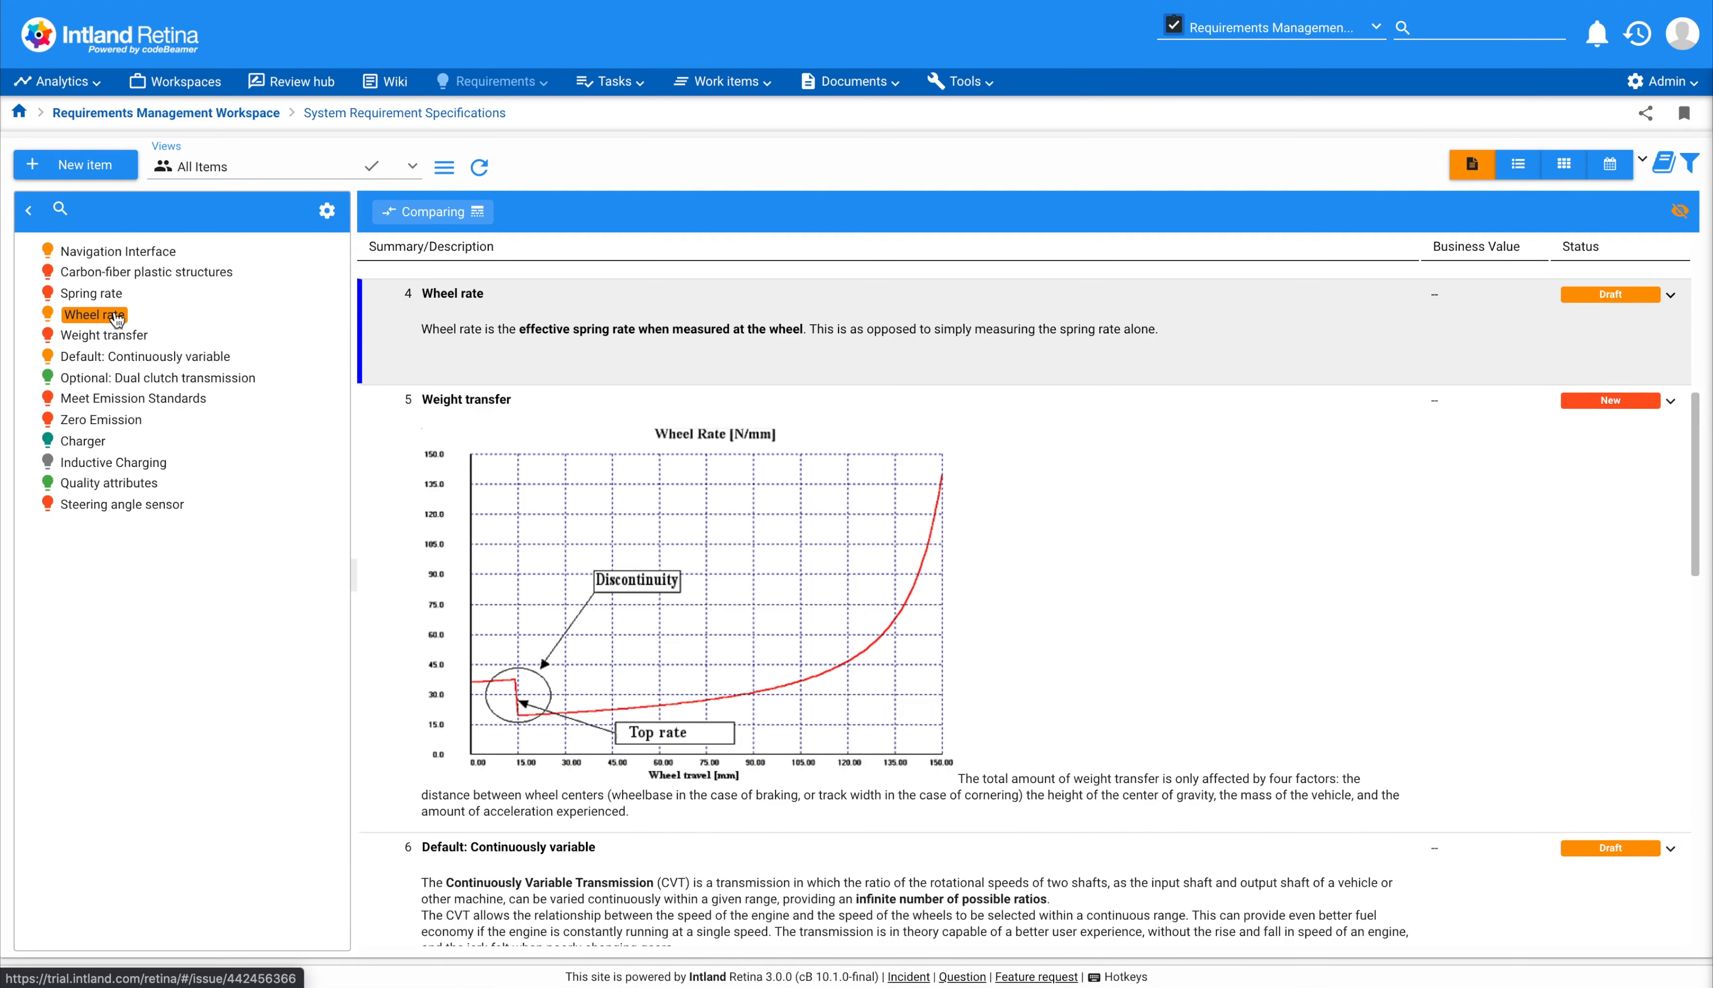
{"action": "left_click", "coordinate": [86, 363]}
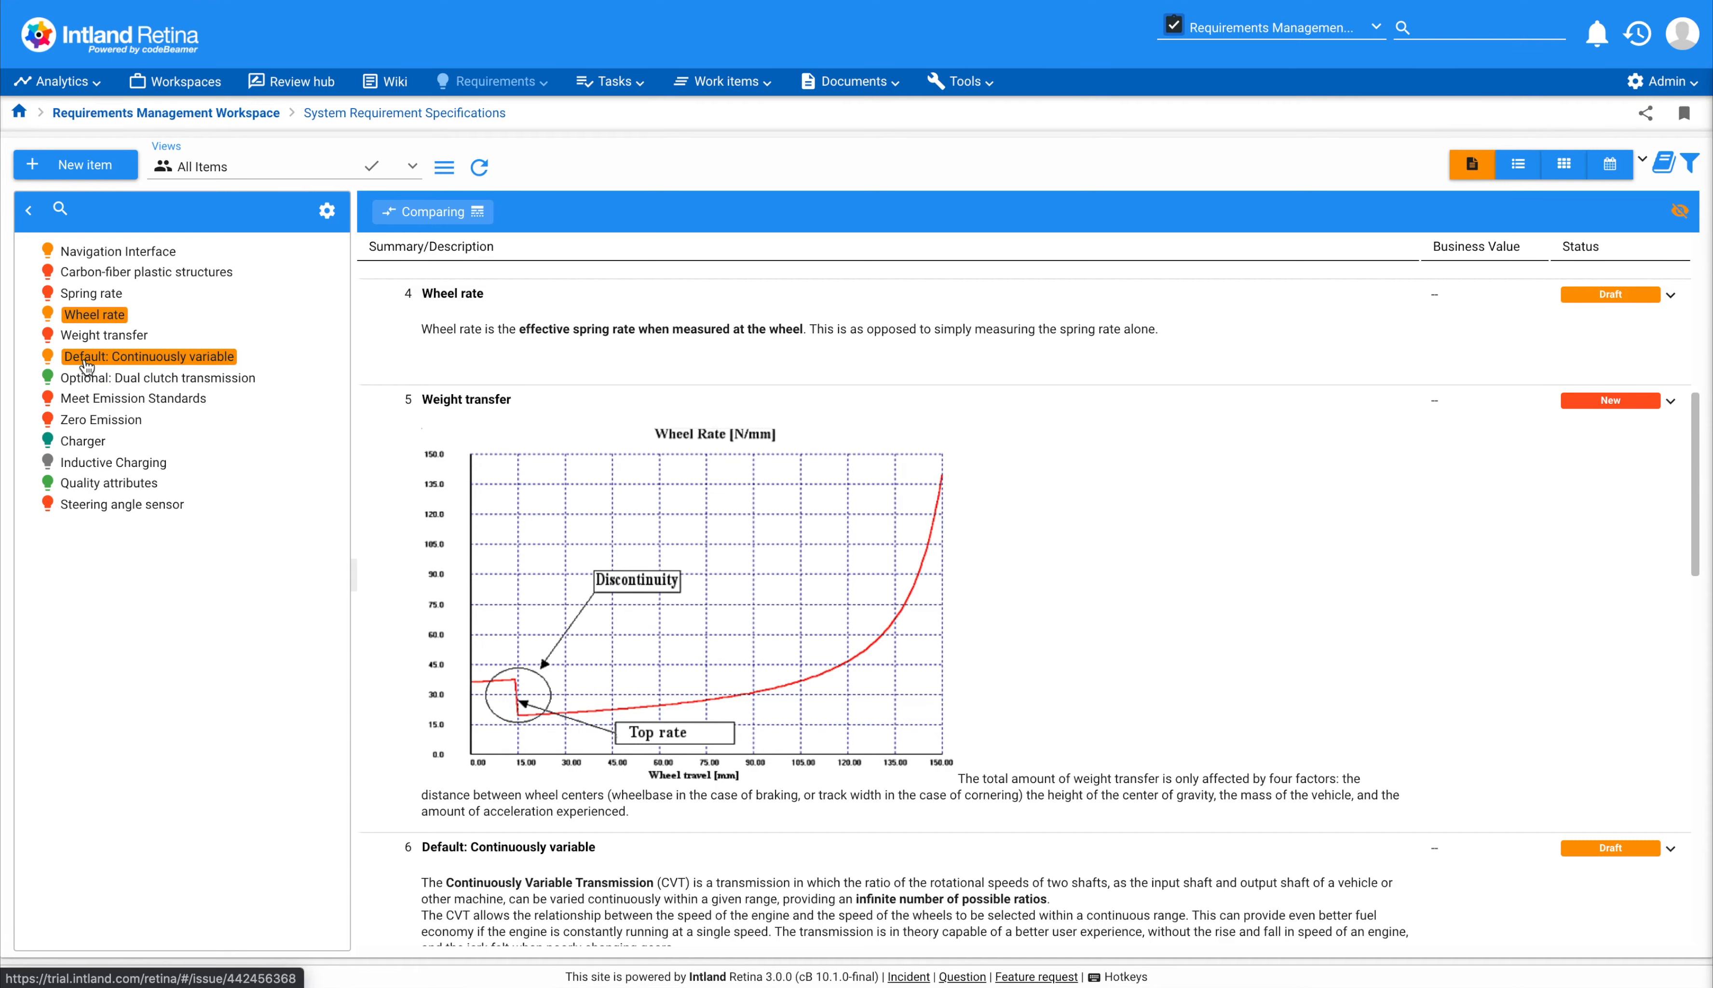
{"action": "right_click", "coordinate": [86, 366]}
{"action": "left_click", "coordinate": [138, 390]}
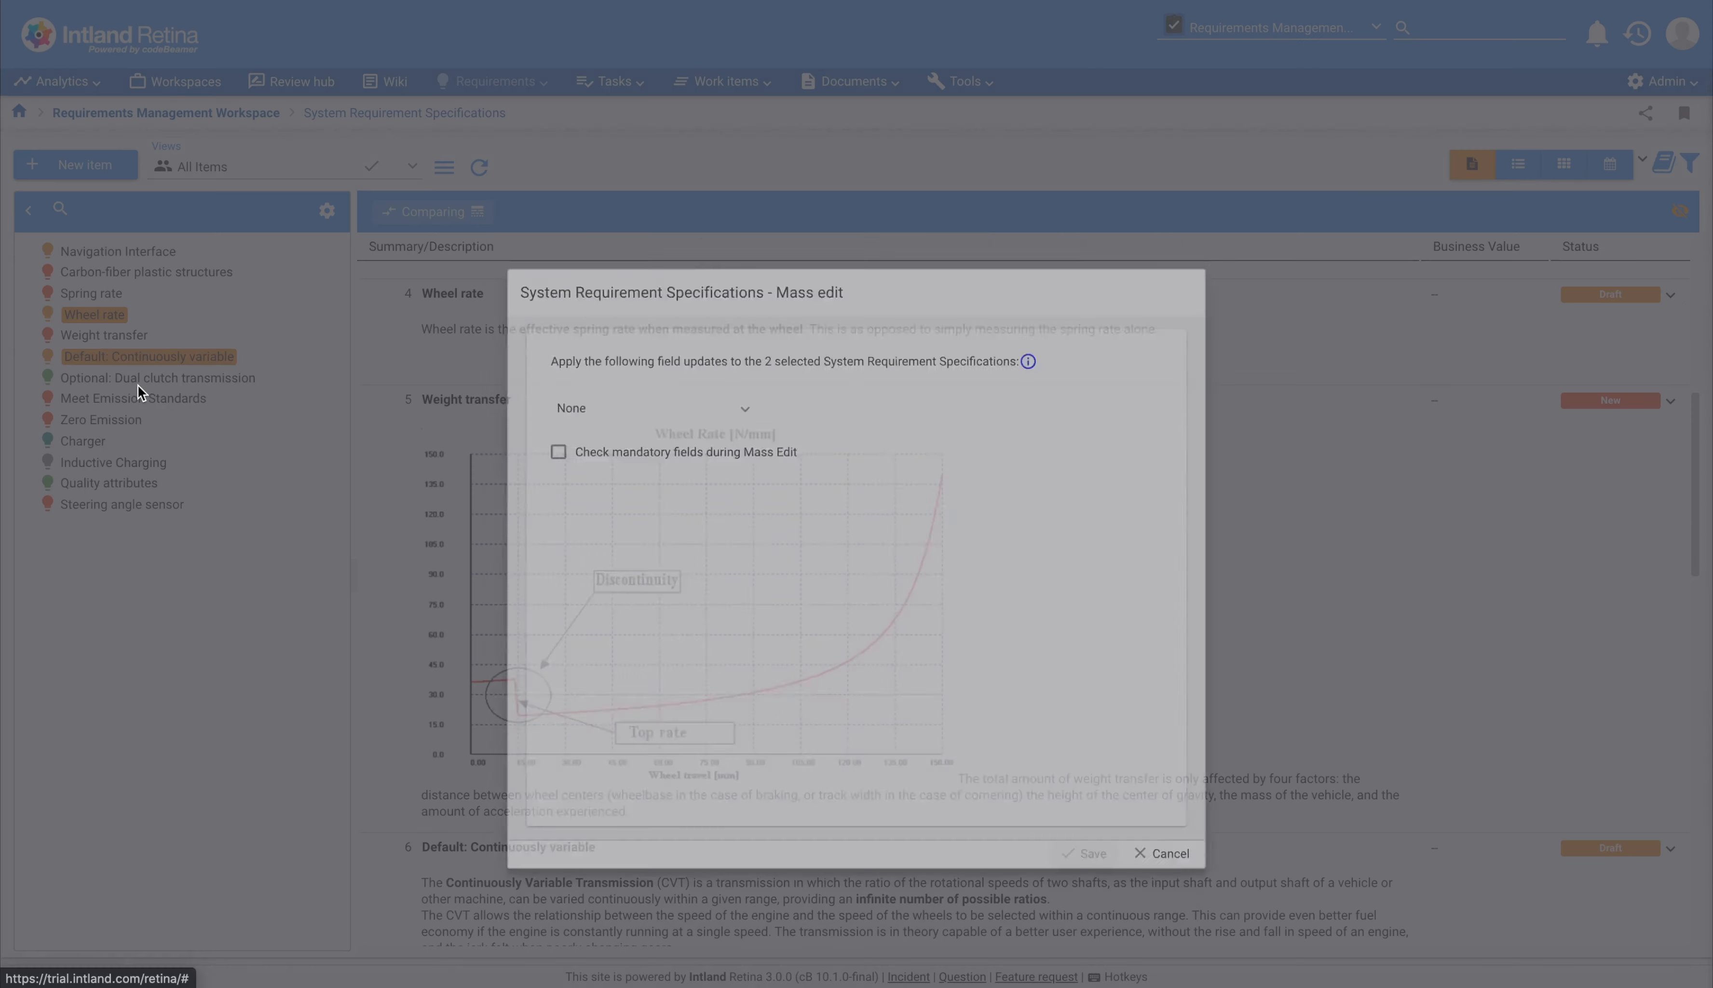
{"action": "left_click", "coordinate": [605, 328]}
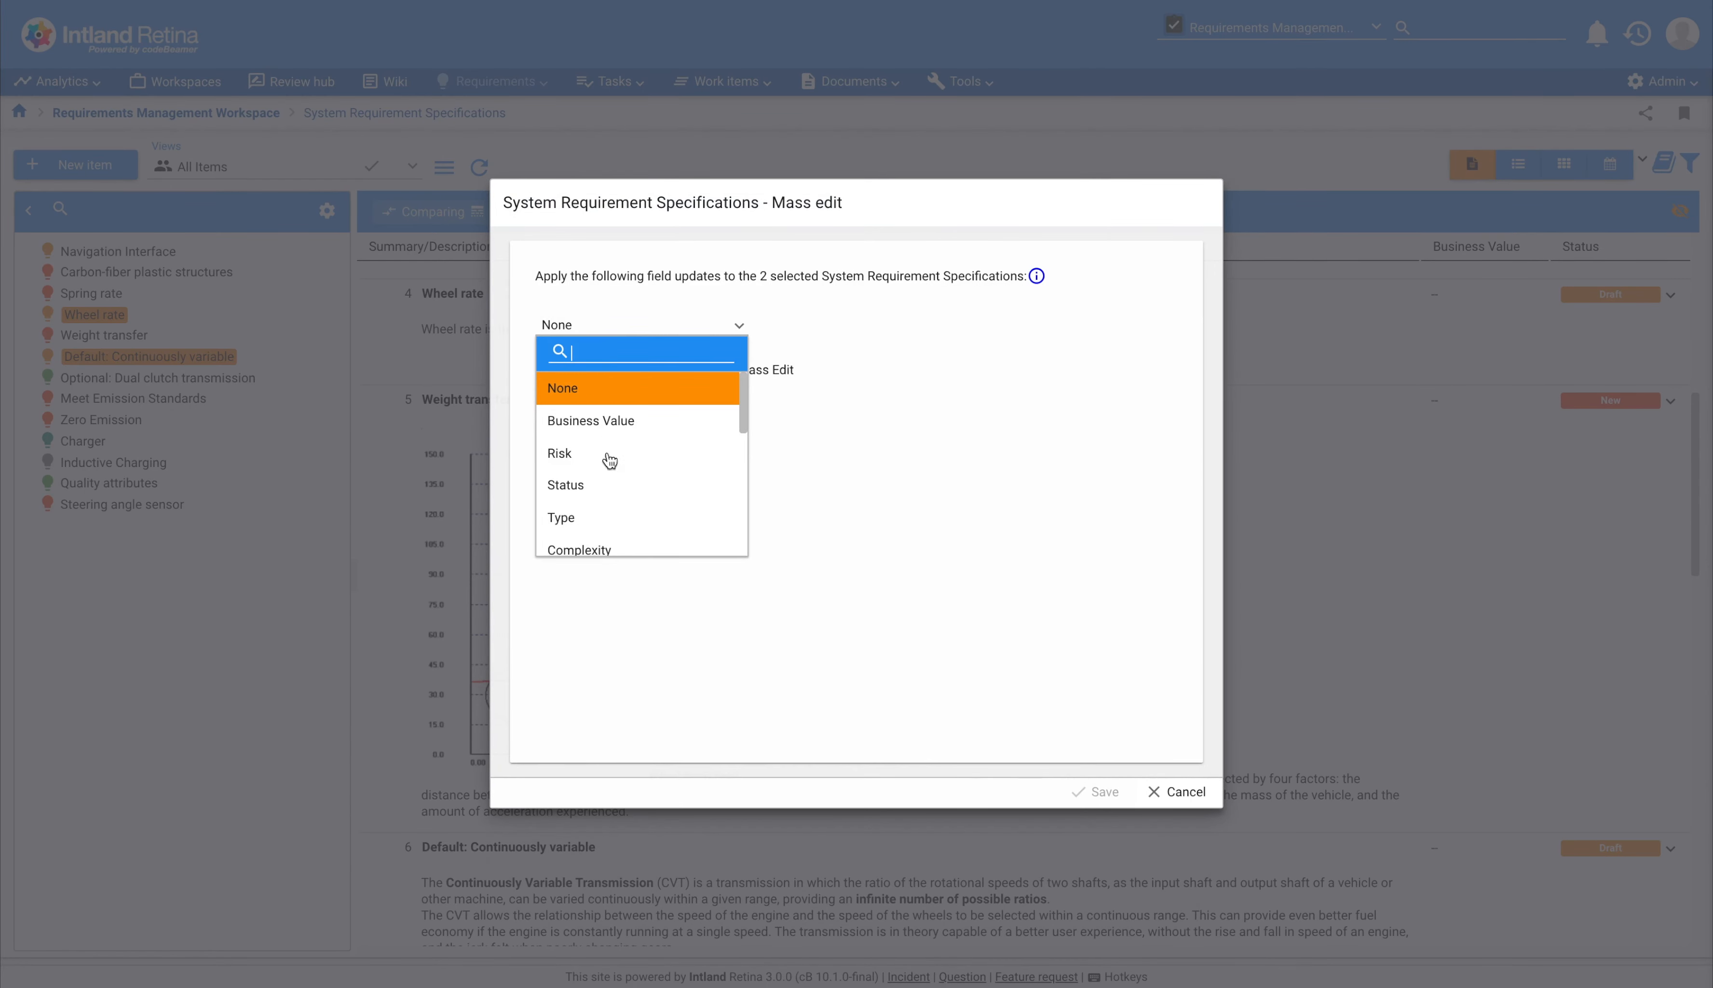
{"action": "scroll", "coordinate": [657, 504], "scroll_direction": "down", "scroll_amount": 2}
{"action": "left_click", "coordinate": [604, 495]}
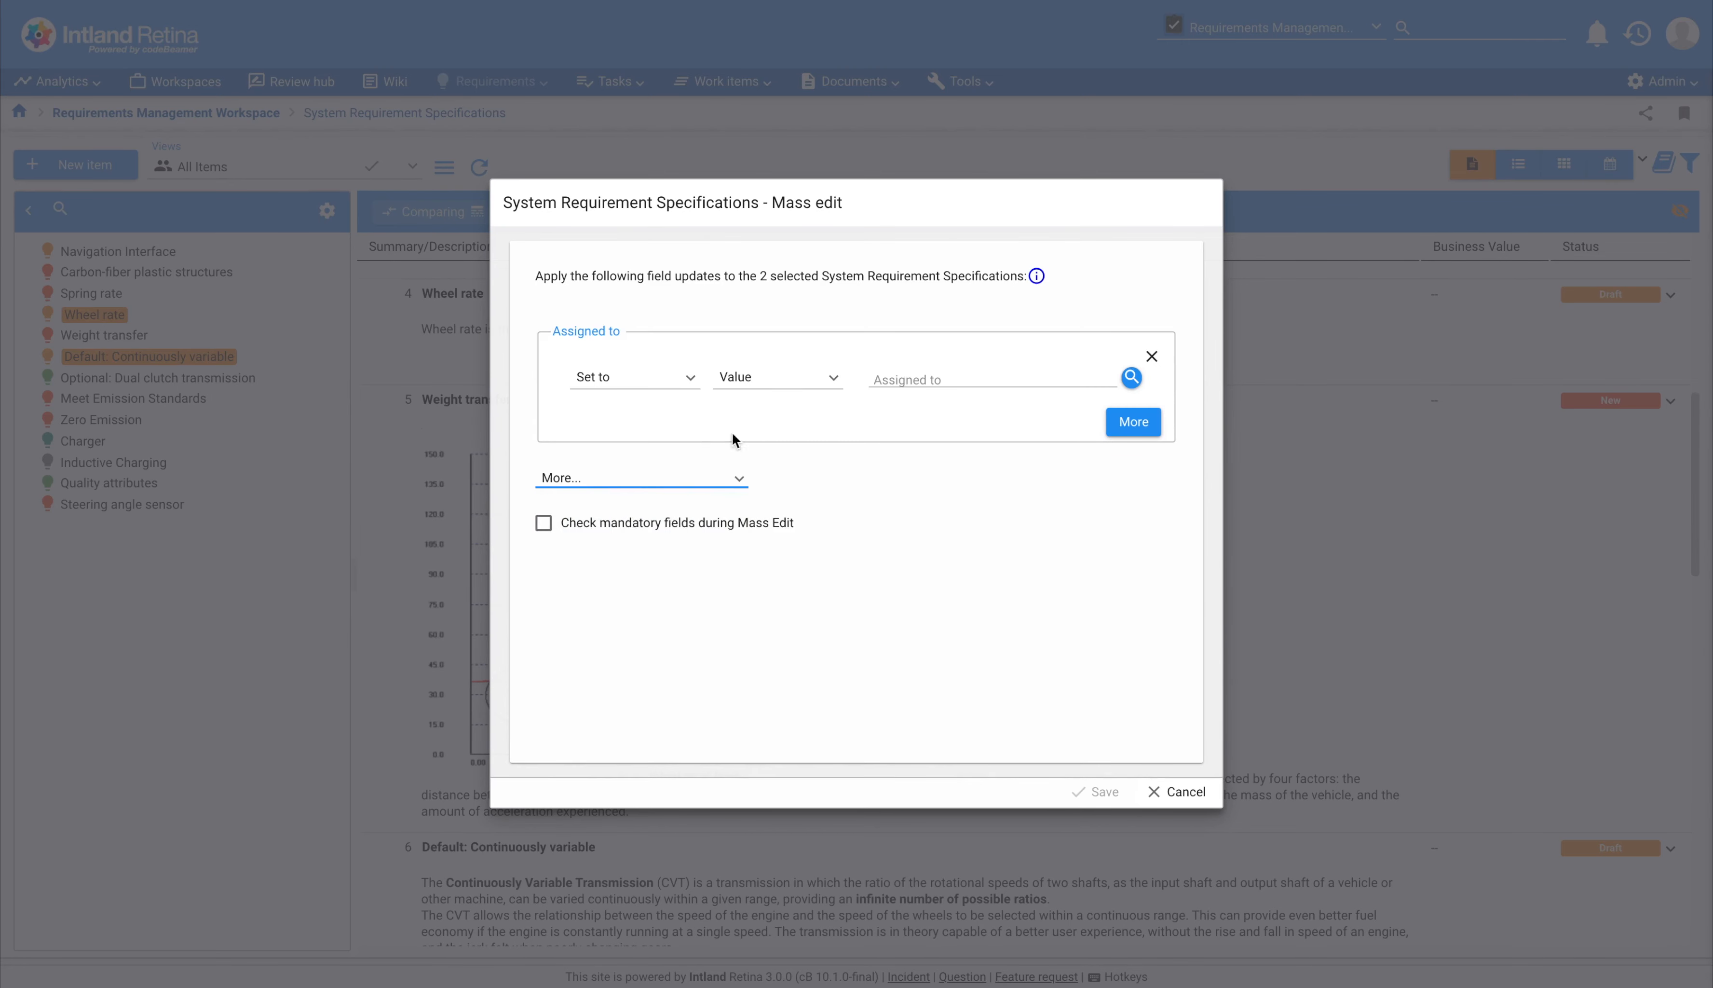
{"action": "left_click", "coordinate": [932, 371]}
{"action": "type", "text": "howt"}
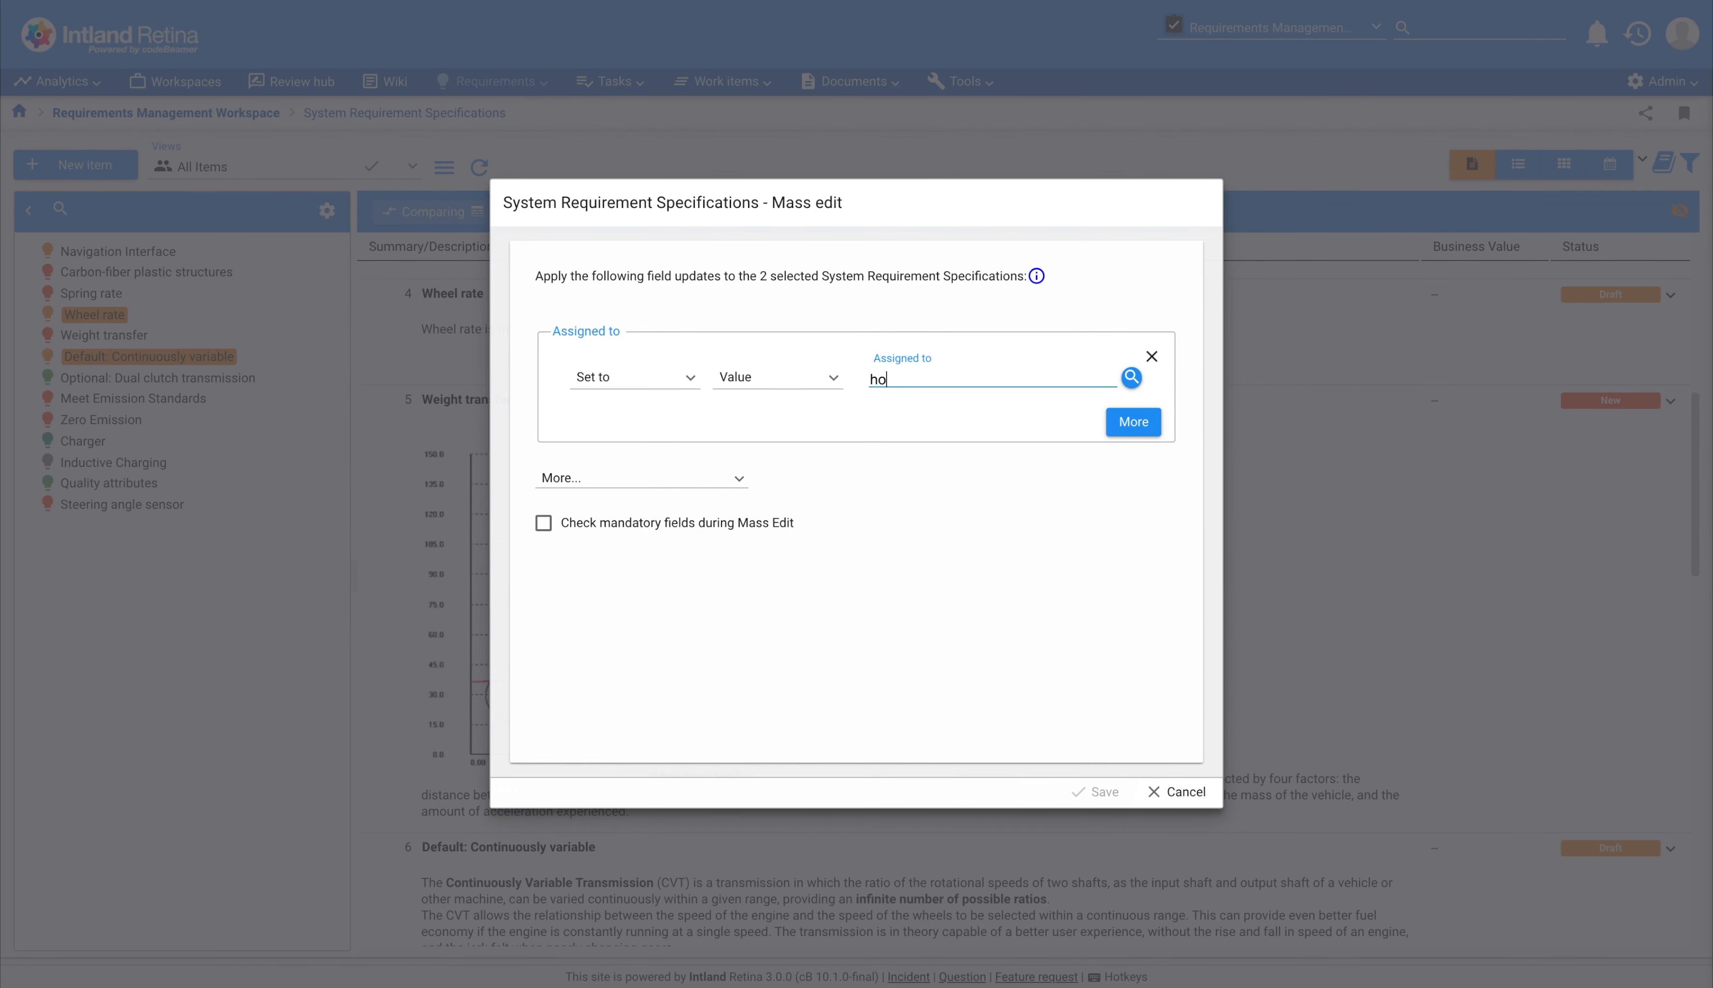
{"action": "left_click", "coordinate": [949, 404]}
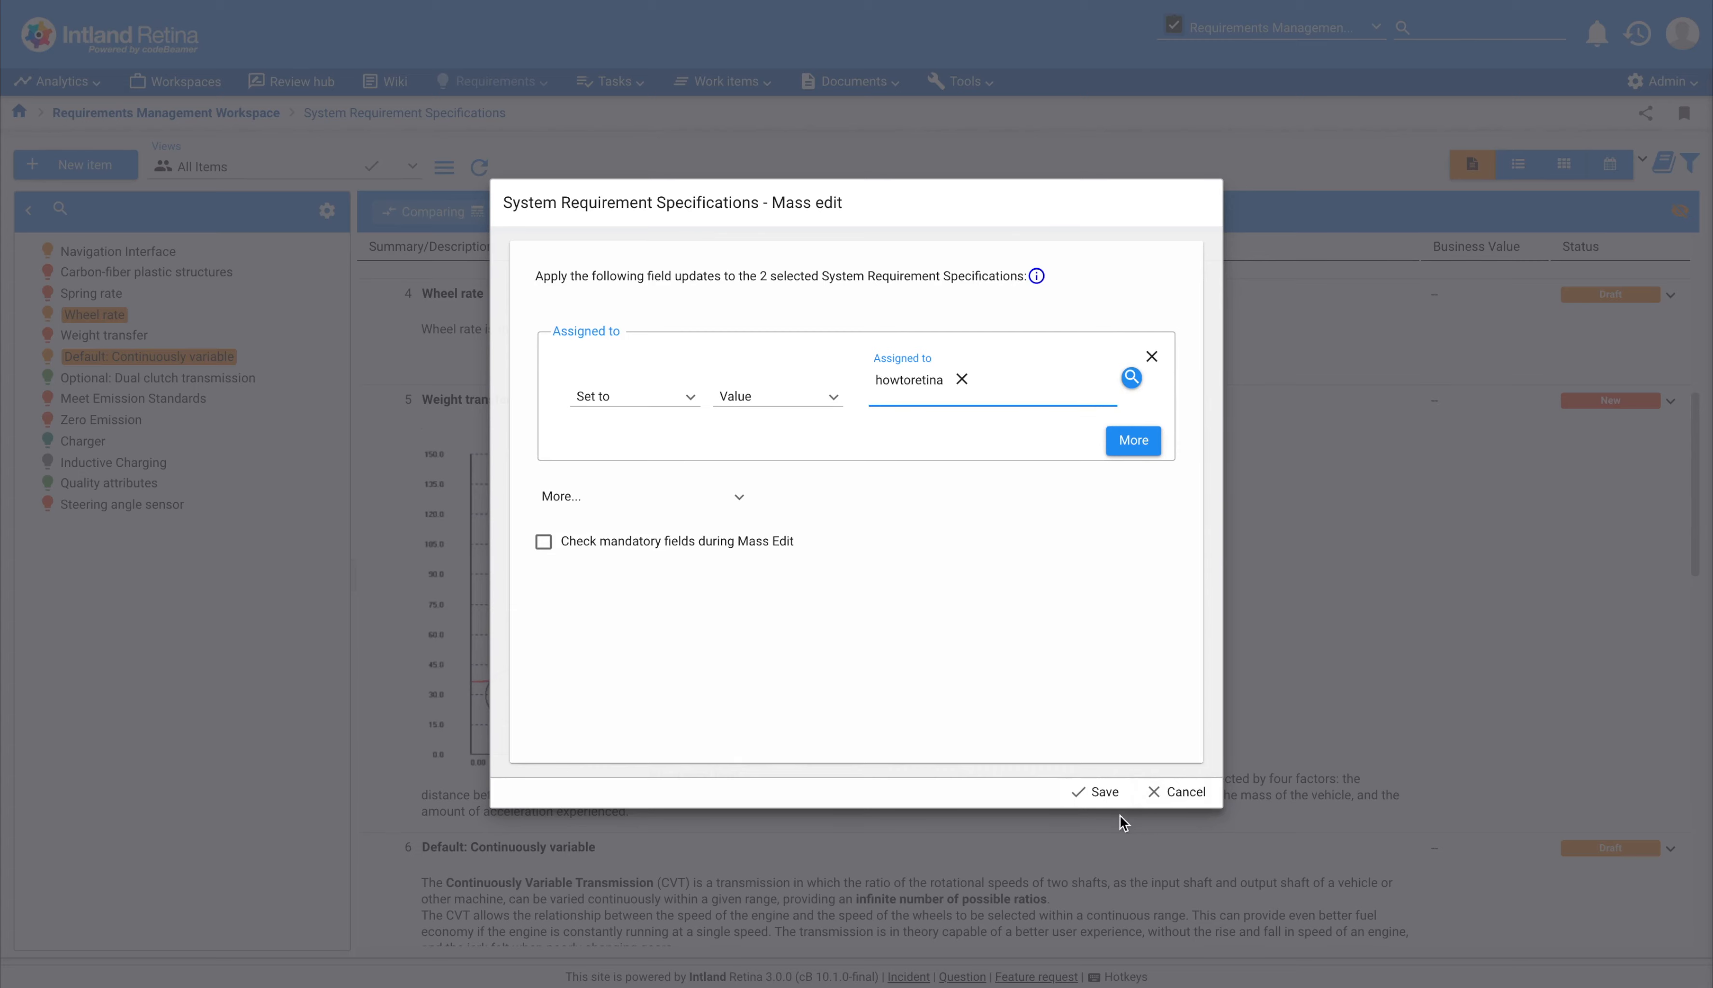
{"action": "left_click", "coordinate": [1100, 791]}
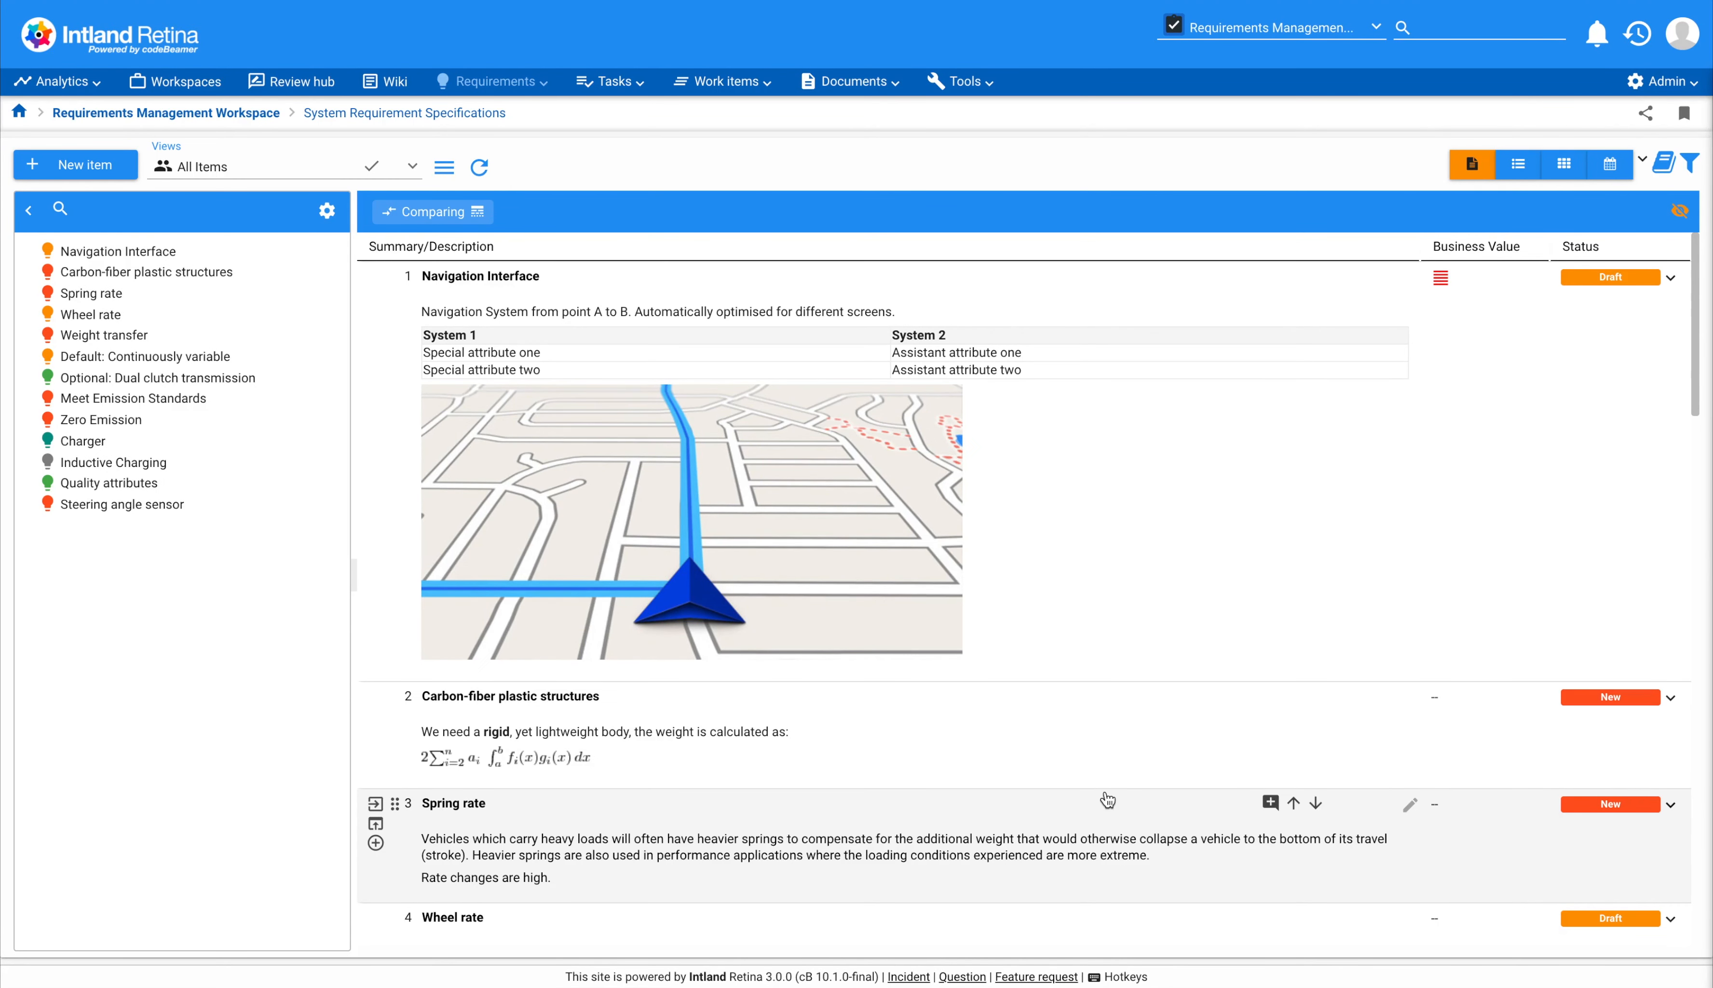
Step: Send the Navigation Interface requirement for approval and approve its review, signing with the account name and password
{"action": "left_click", "coordinate": [1671, 279]}
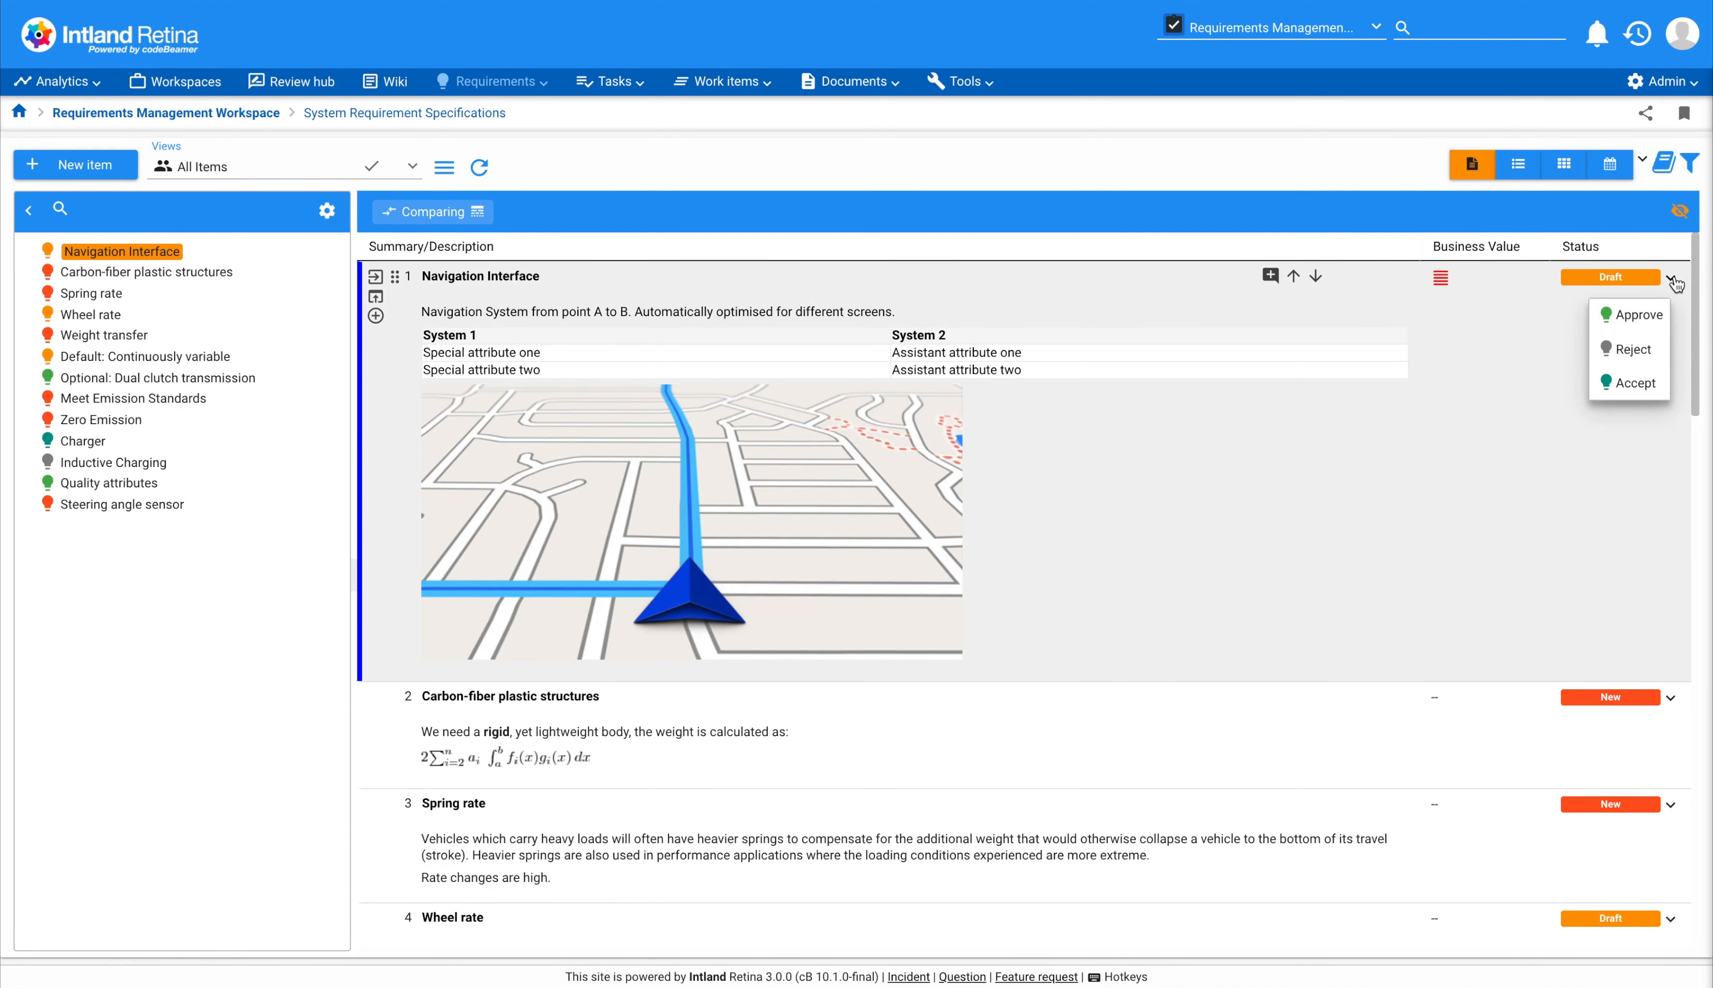
{"action": "left_click", "coordinate": [1646, 325]}
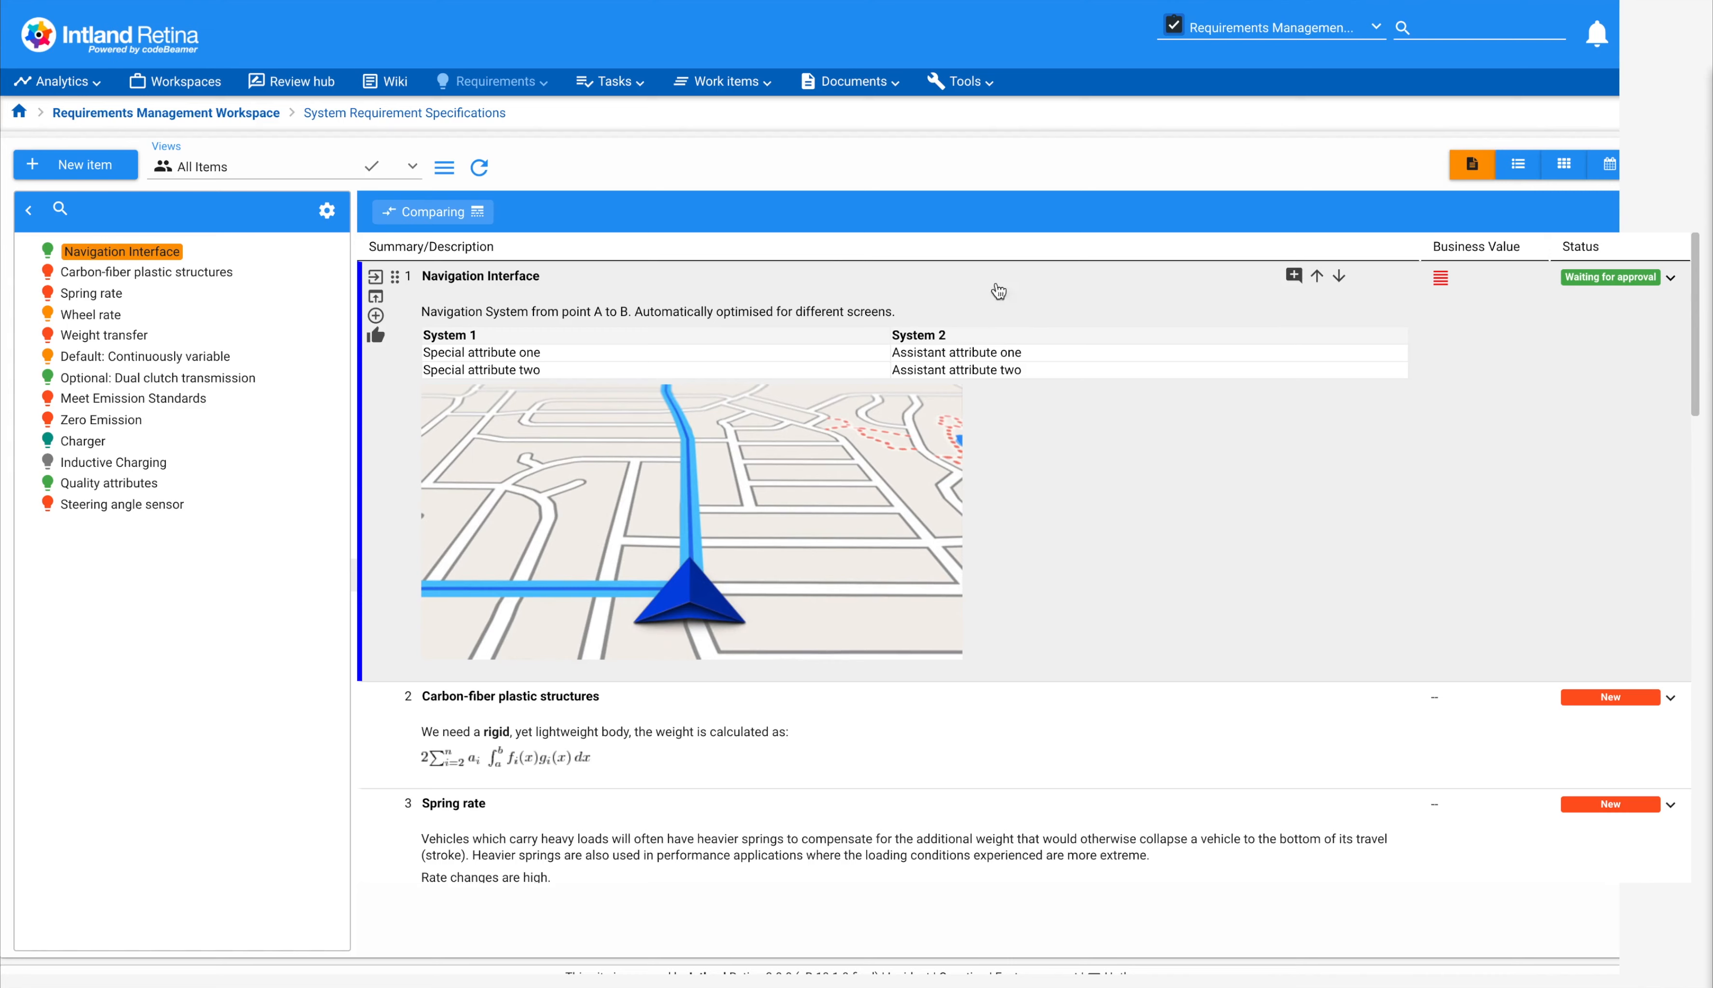
{"action": "left_click", "coordinate": [1670, 280]}
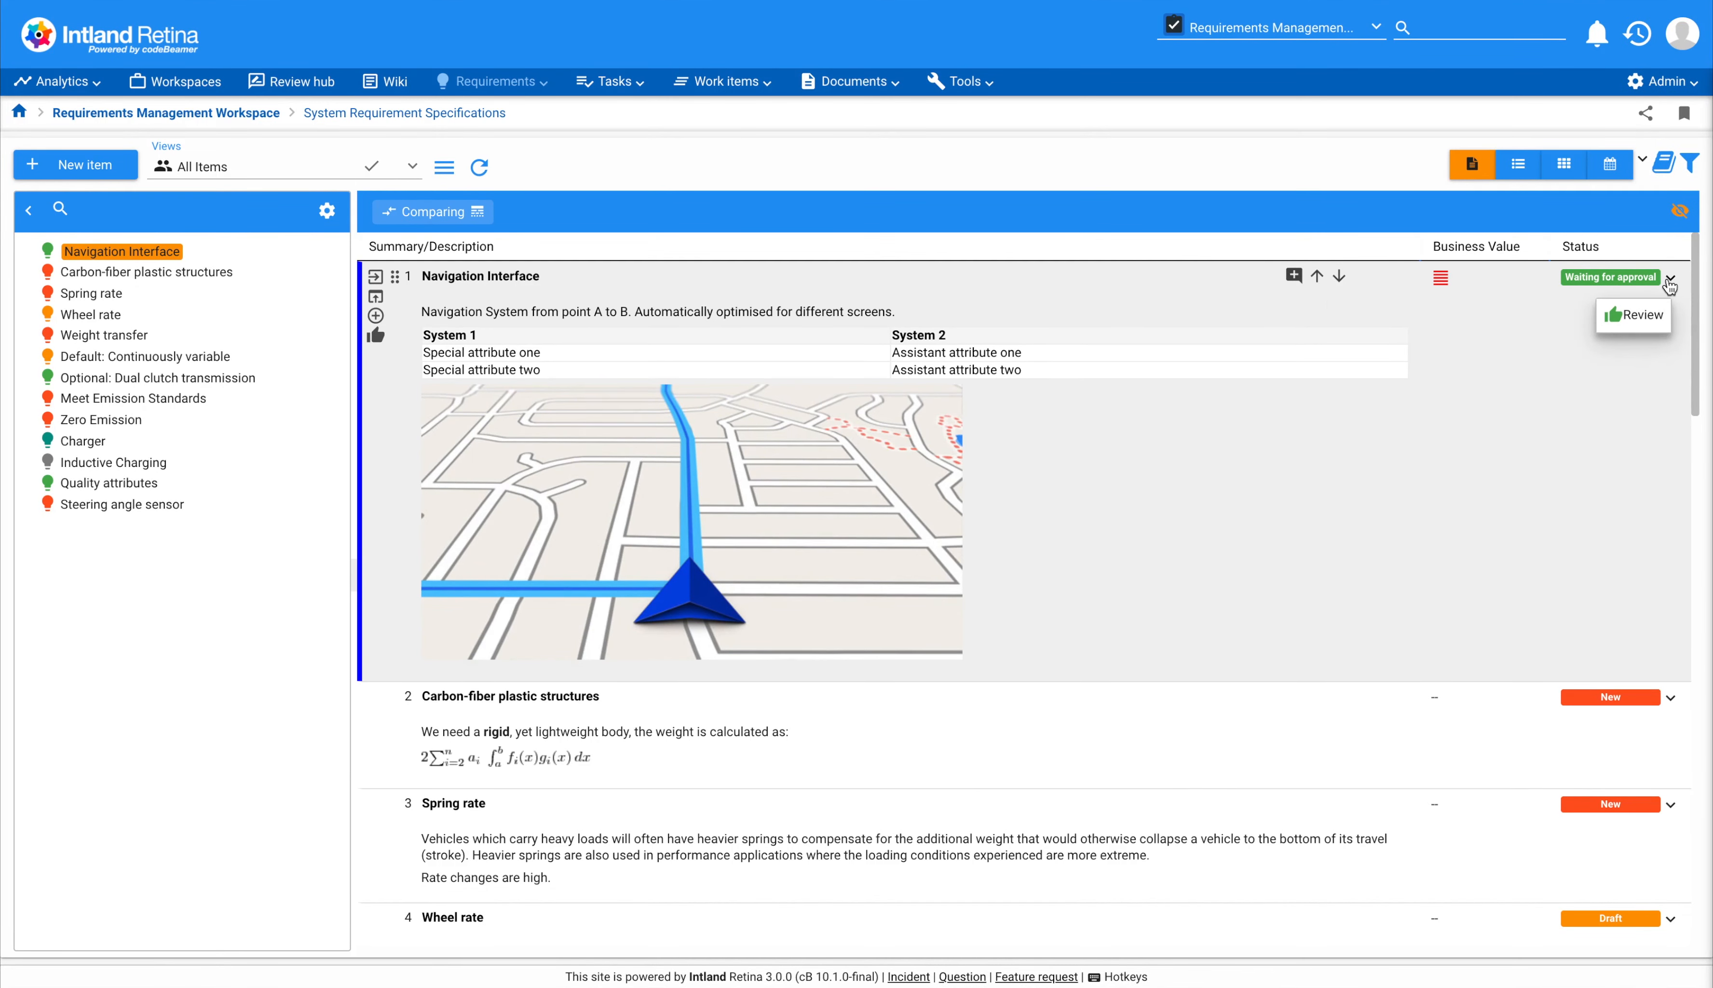
{"action": "left_click", "coordinate": [1660, 328]}
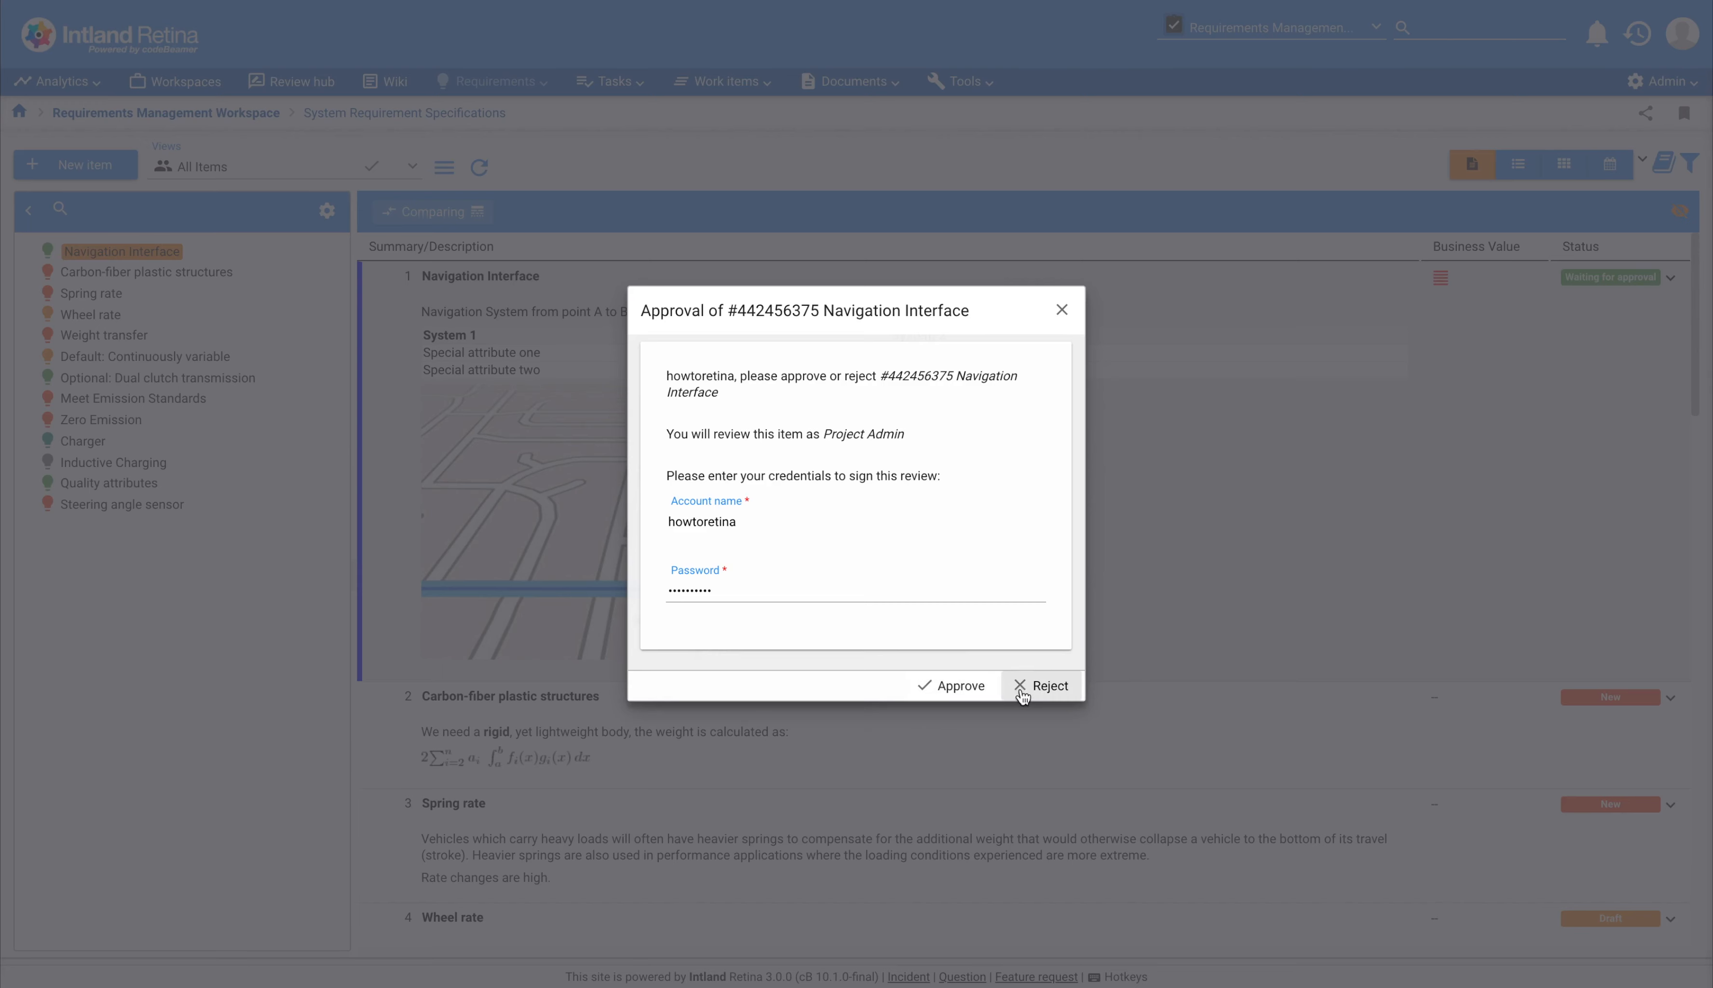
{"action": "left_click", "coordinate": [961, 686]}
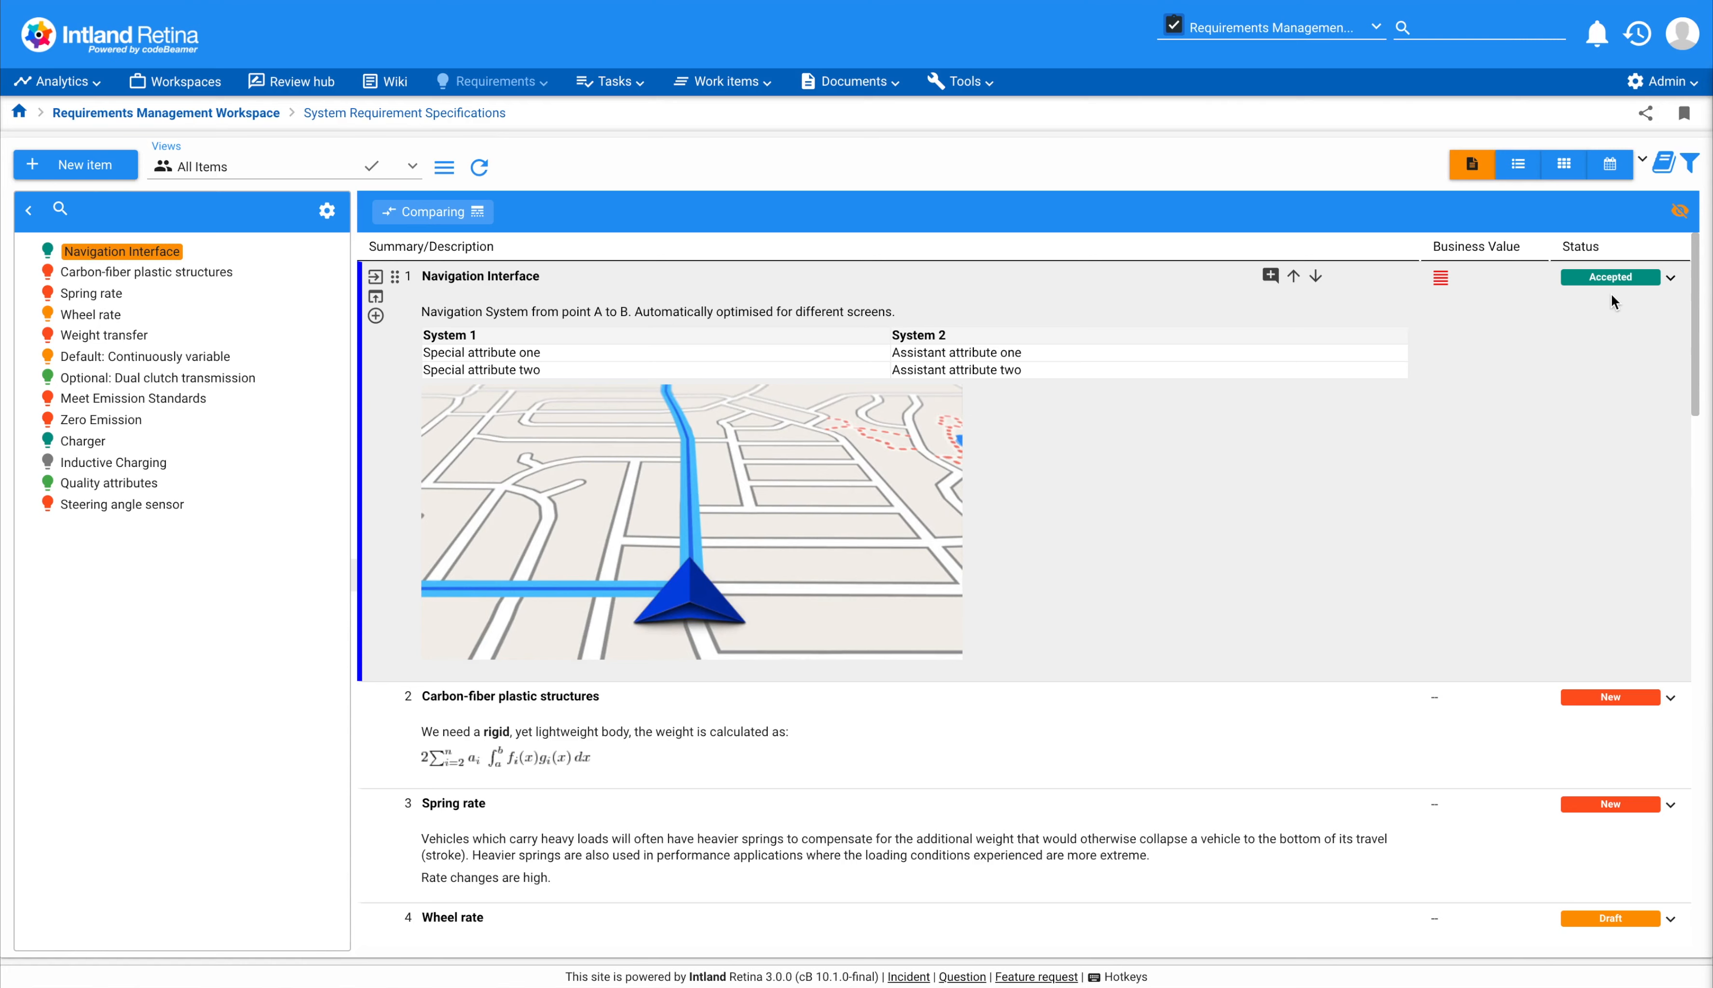
Step: Add a Reviewed by filter to the tracker items with the review state Pending and the user Me
{"action": "left_click", "coordinate": [1692, 163]}
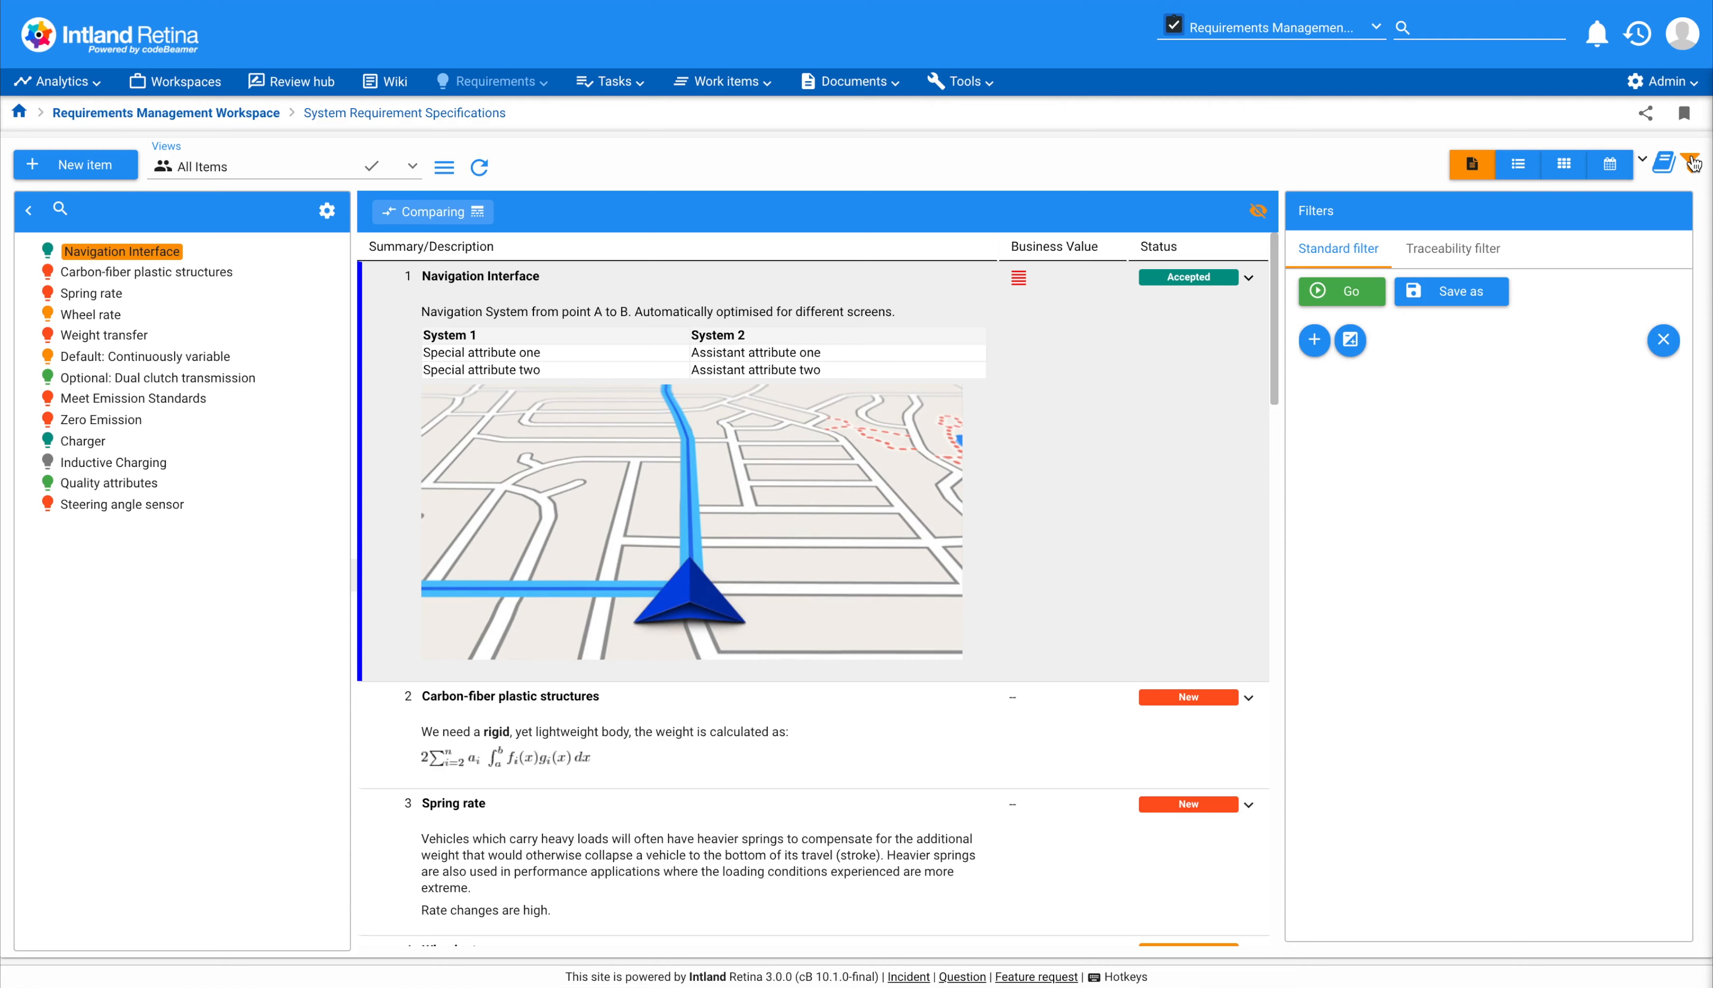
{"action": "left_click", "coordinate": [1315, 339]}
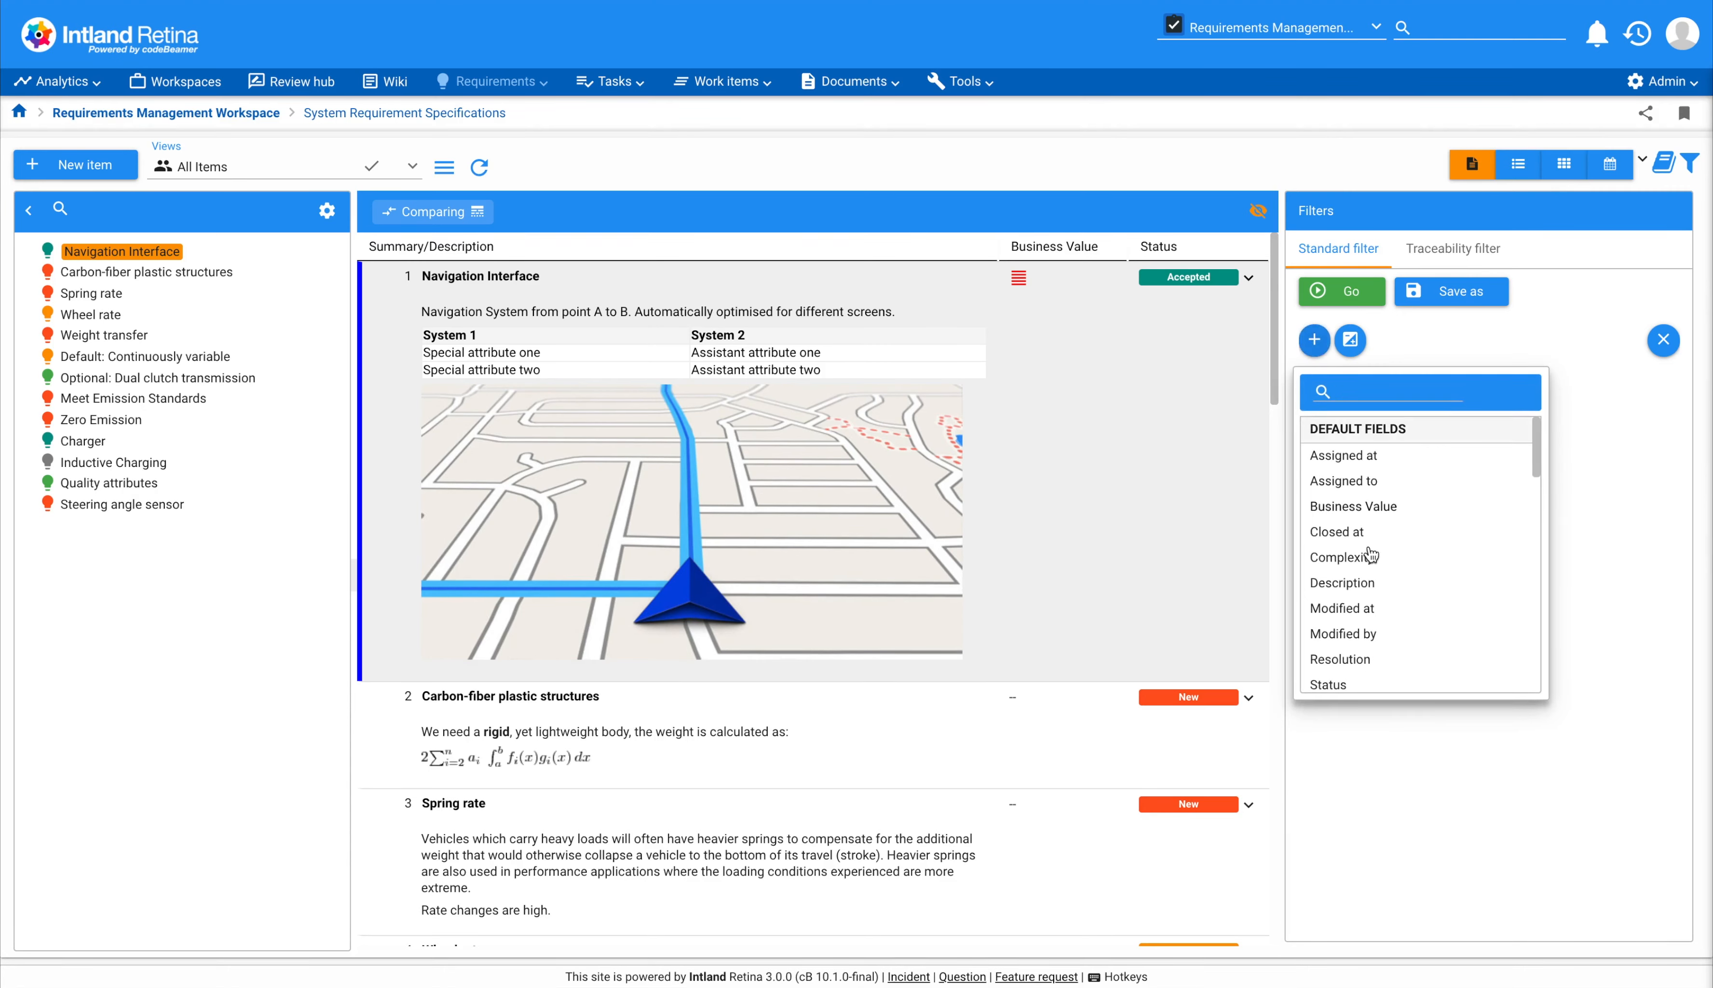
{"action": "scroll", "coordinate": [1371, 550], "scroll_direction": "down", "scroll_amount": 5}
{"action": "scroll", "coordinate": [1371, 555], "scroll_direction": "down", "scroll_amount": 9}
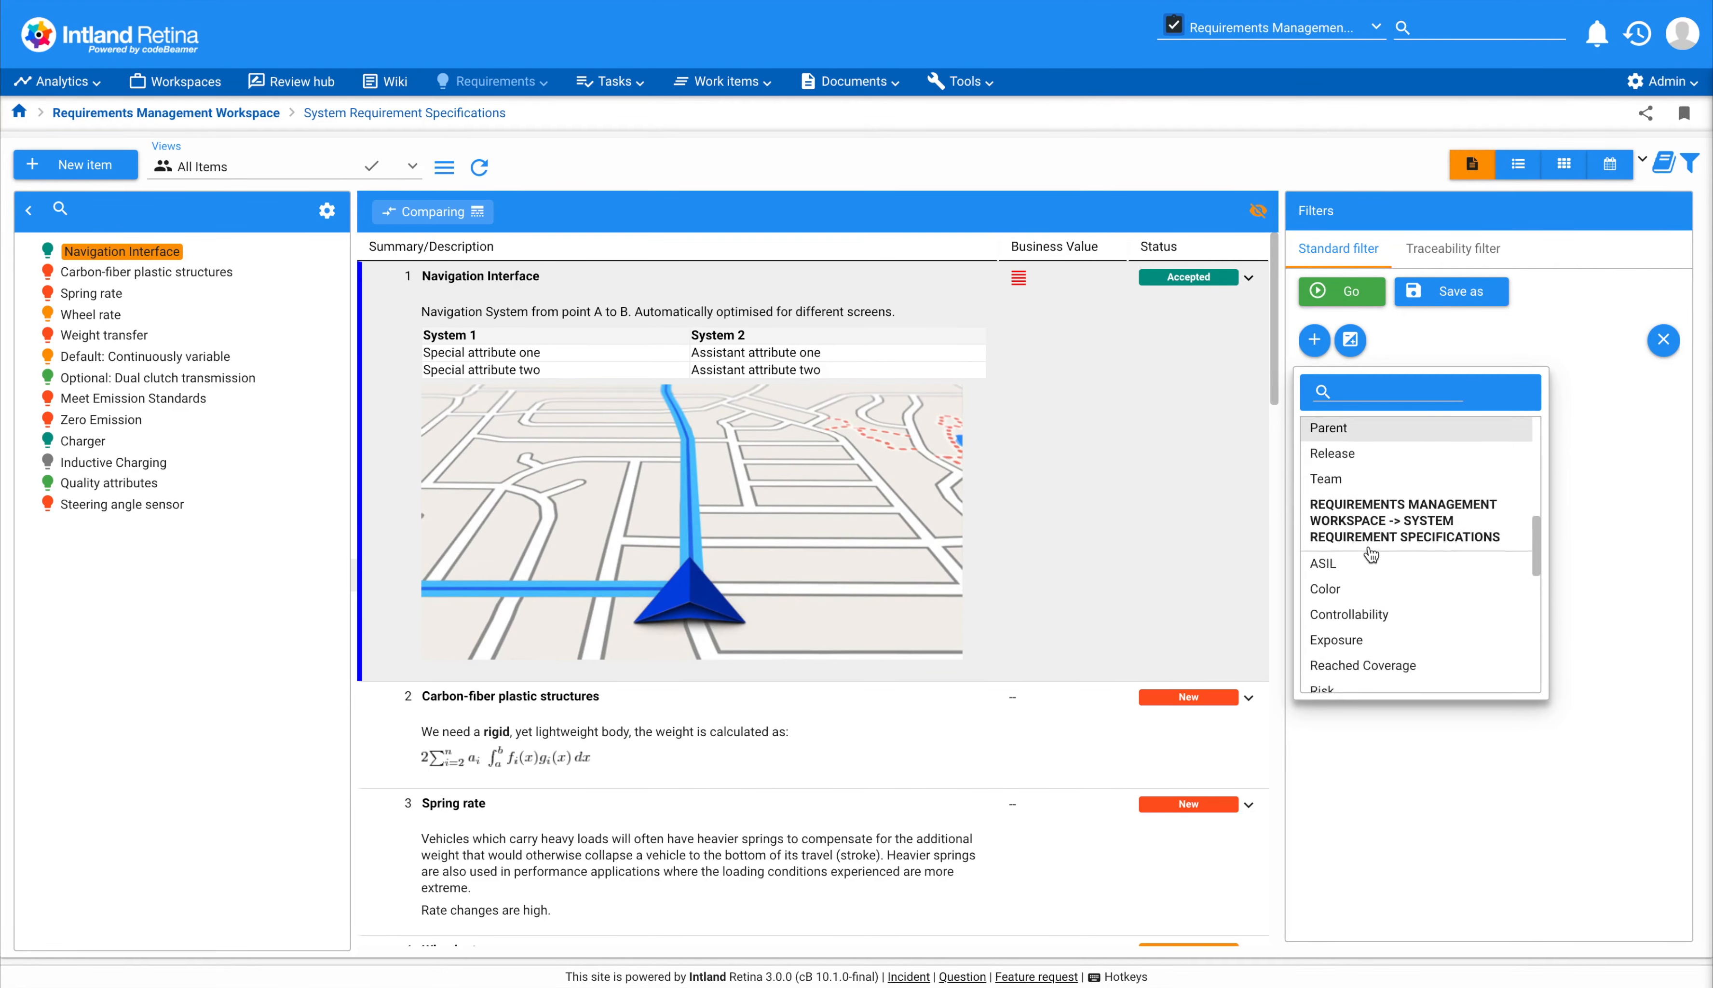
{"action": "scroll", "coordinate": [1371, 555], "scroll_direction": "down", "scroll_amount": 1}
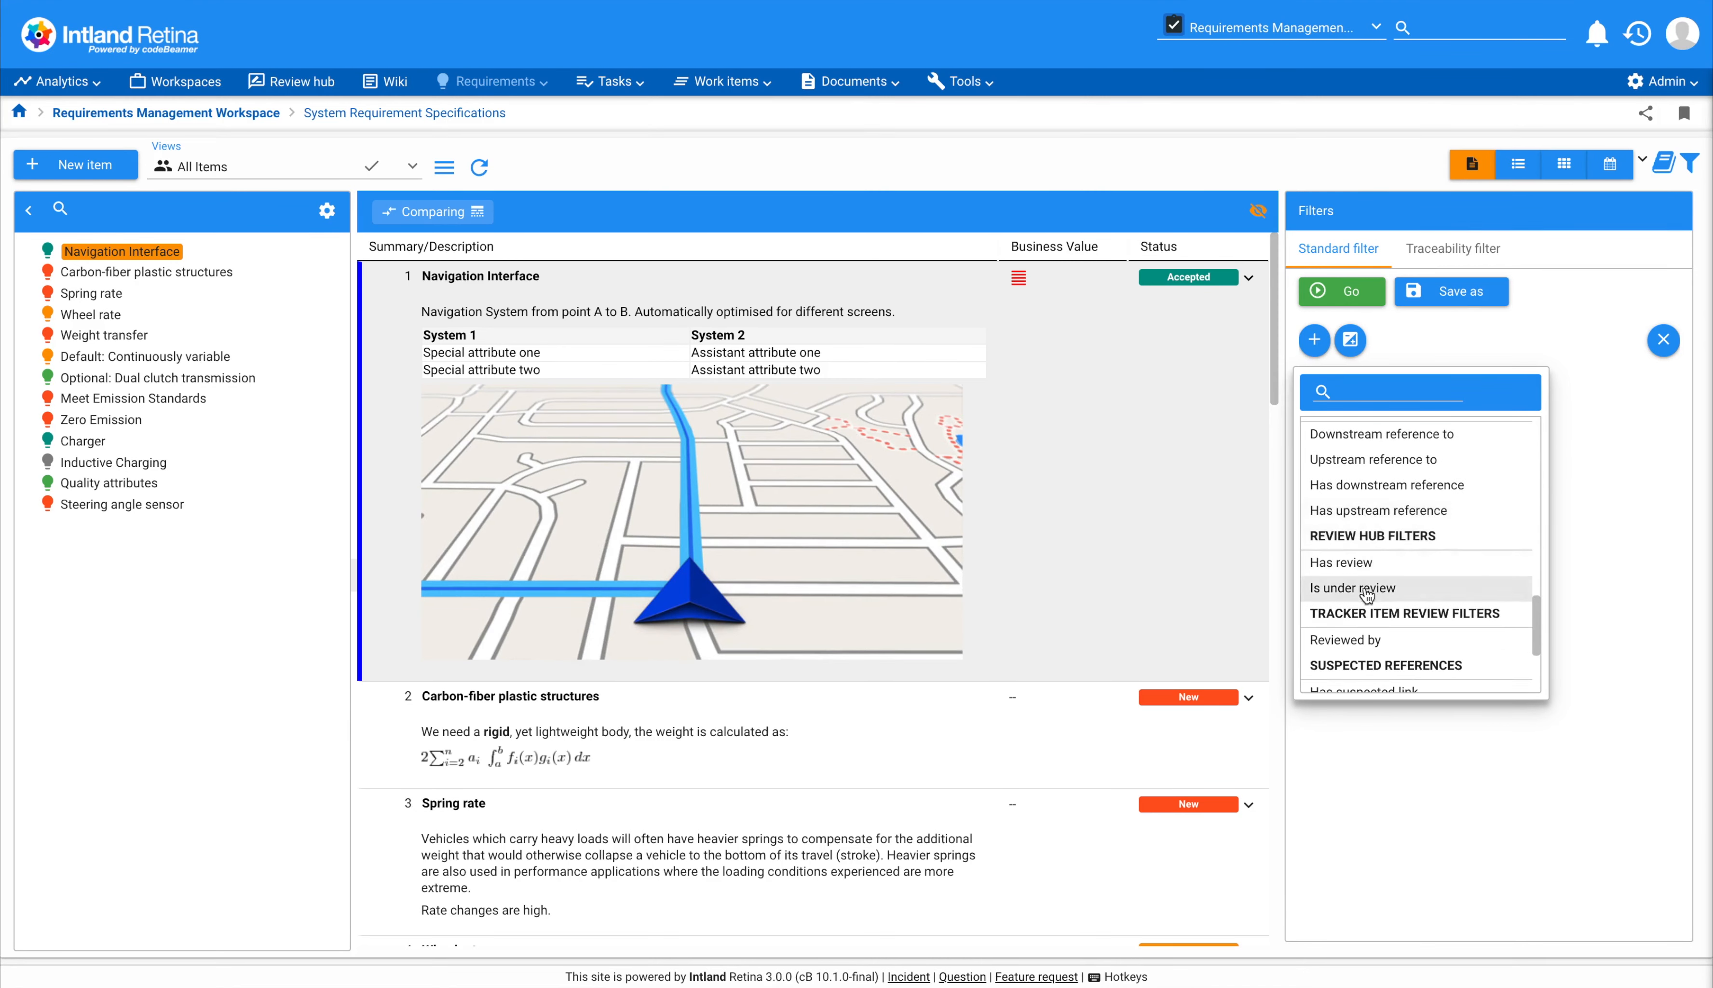
{"action": "left_click", "coordinate": [1361, 643]}
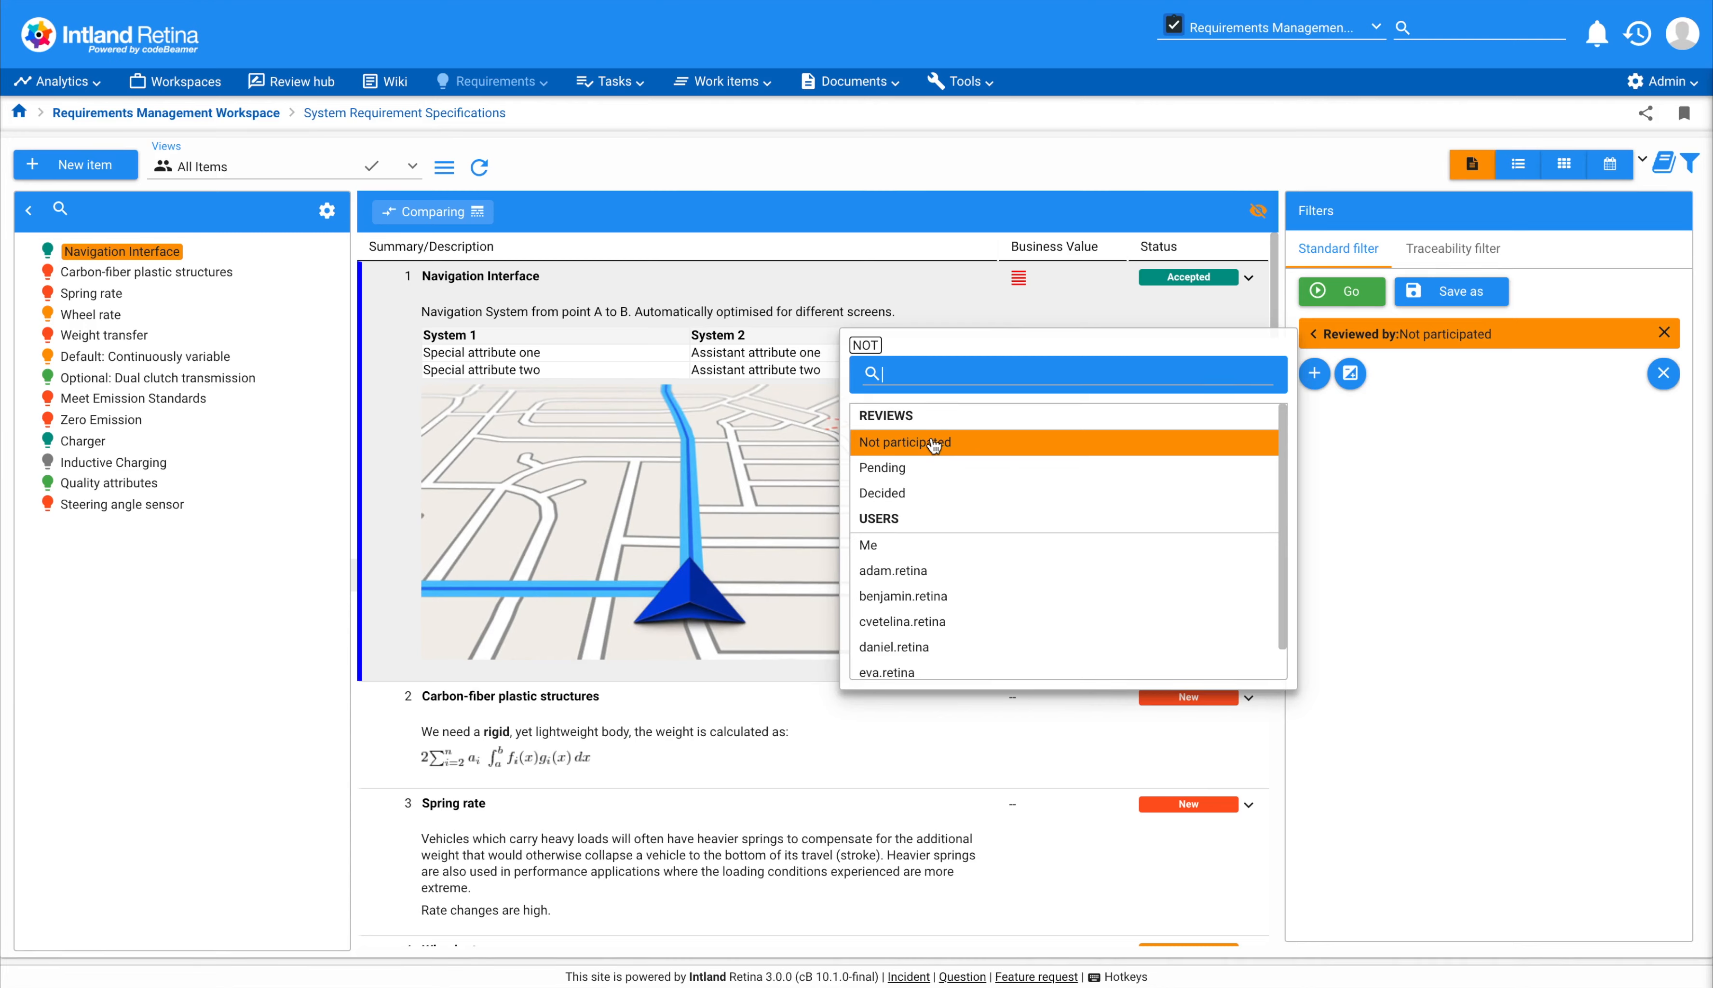
{"action": "left_click", "coordinate": [944, 480]}
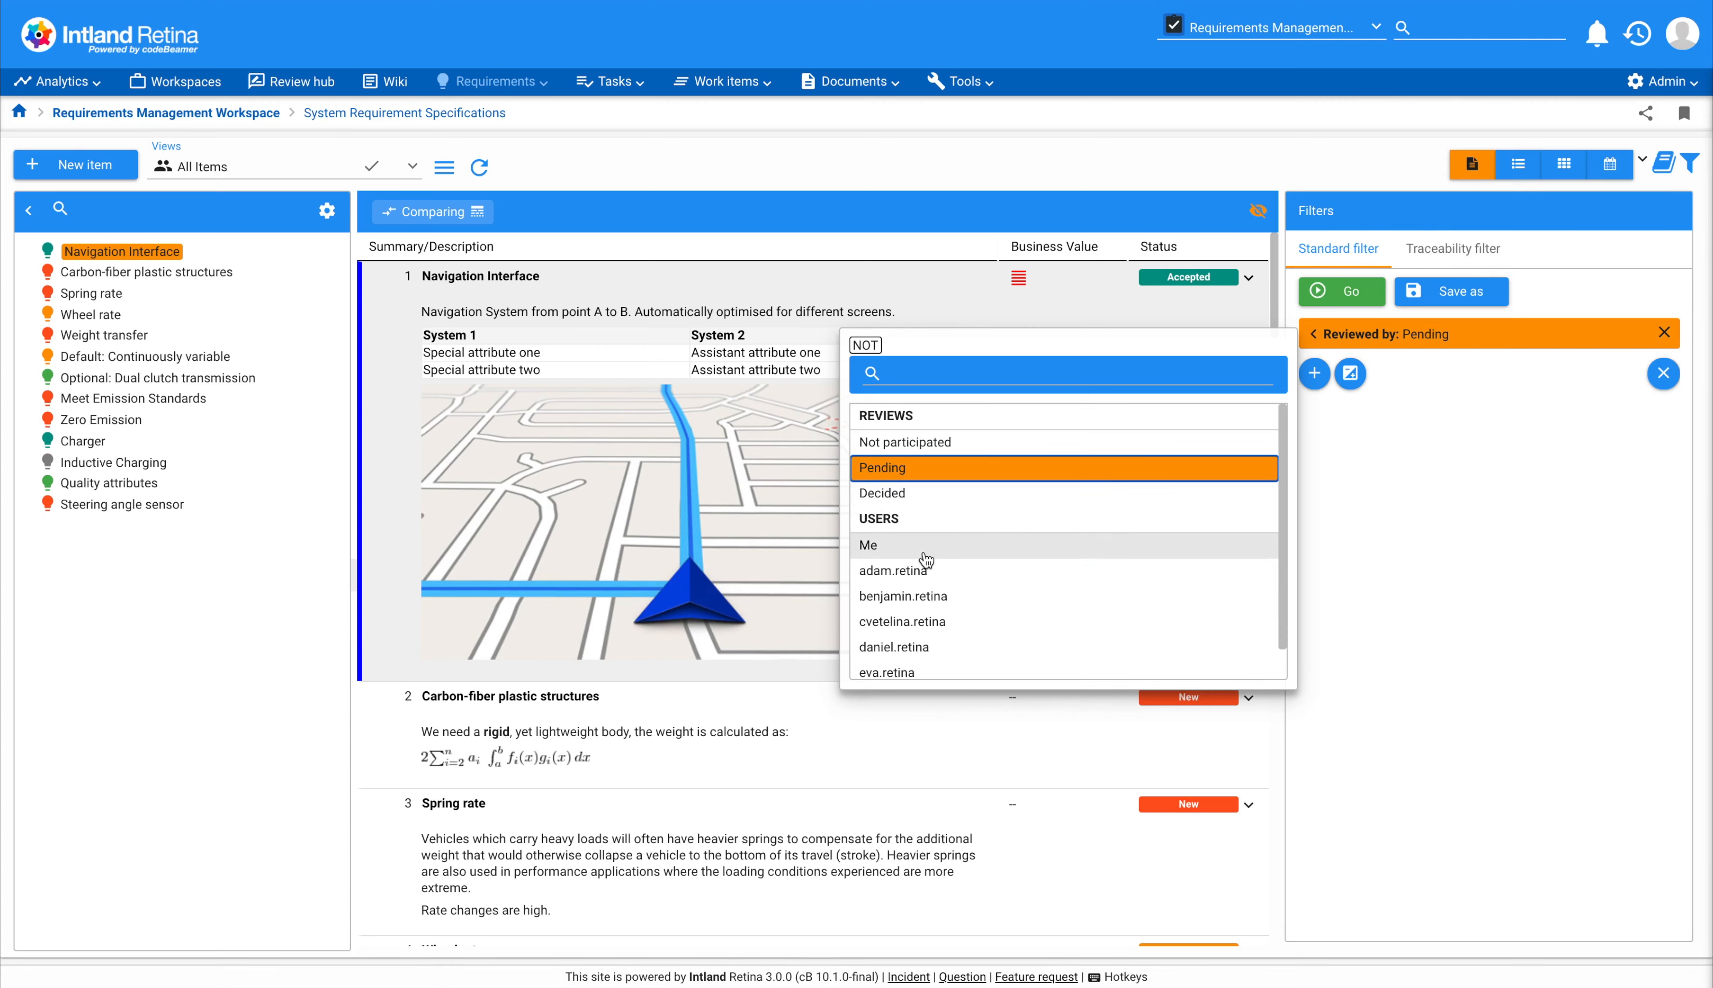
{"action": "scroll", "coordinate": [926, 559], "scroll_direction": "down", "scroll_amount": 1}
{"action": "scroll", "coordinate": [926, 559], "scroll_direction": "up", "scroll_amount": 1}
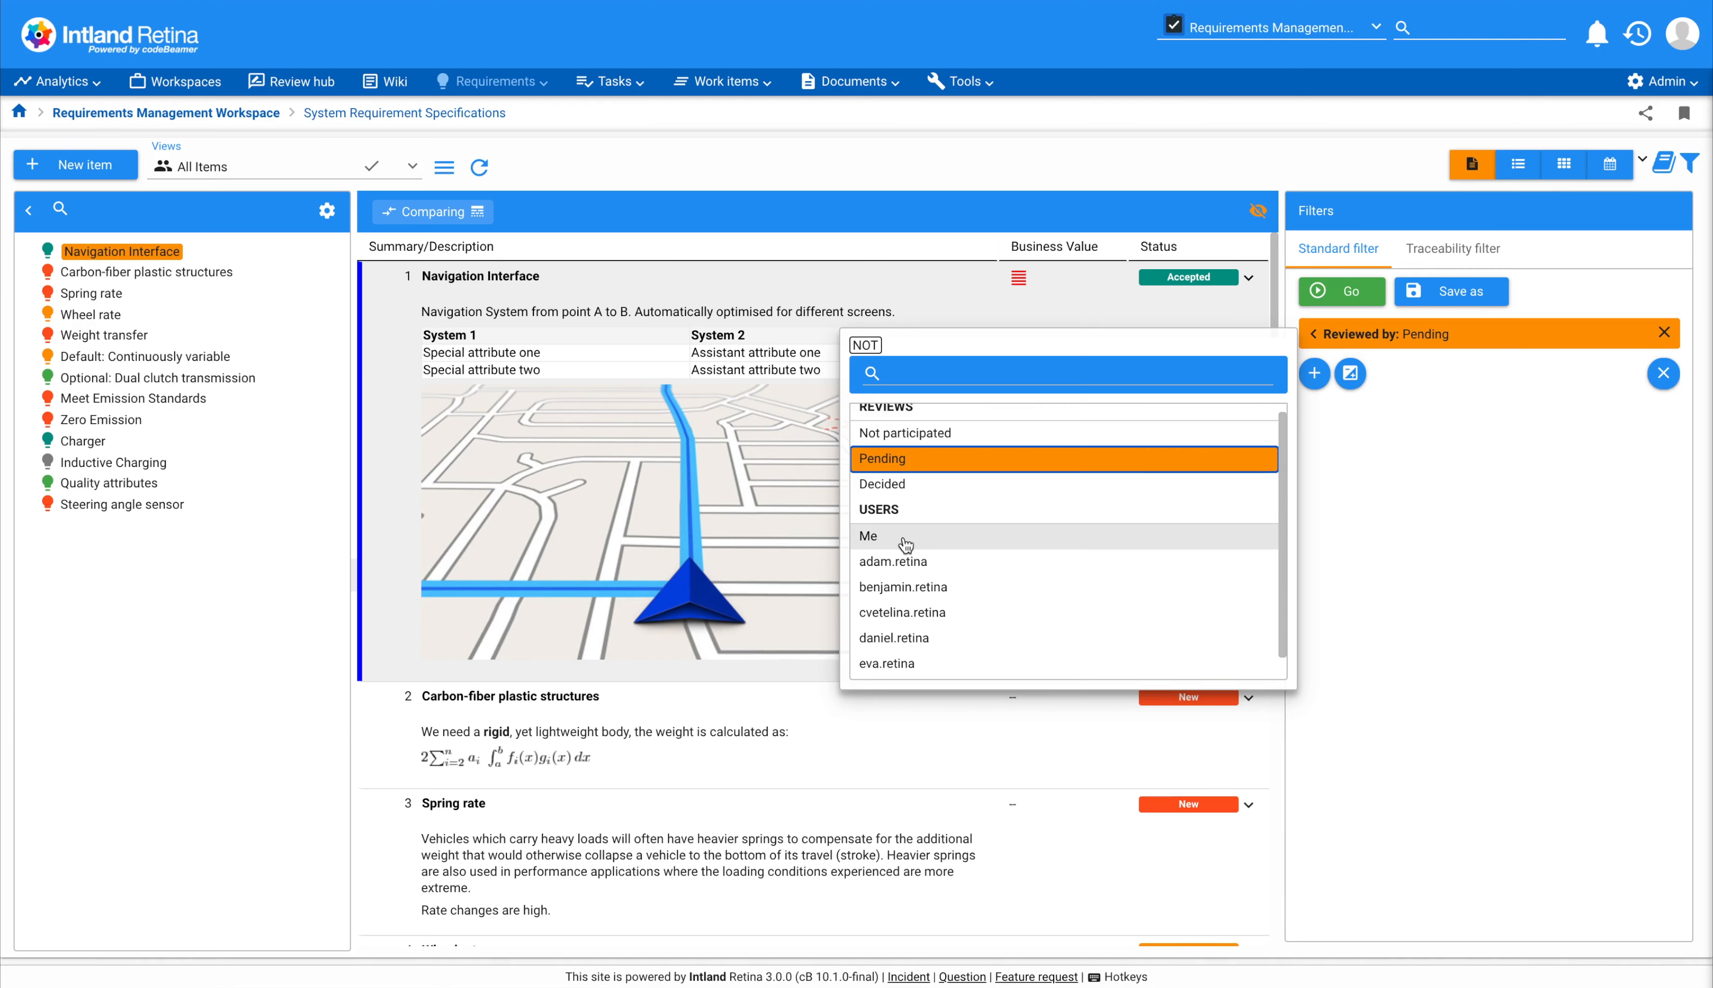
{"action": "scroll", "coordinate": [905, 544], "scroll_direction": "up", "scroll_amount": 1}
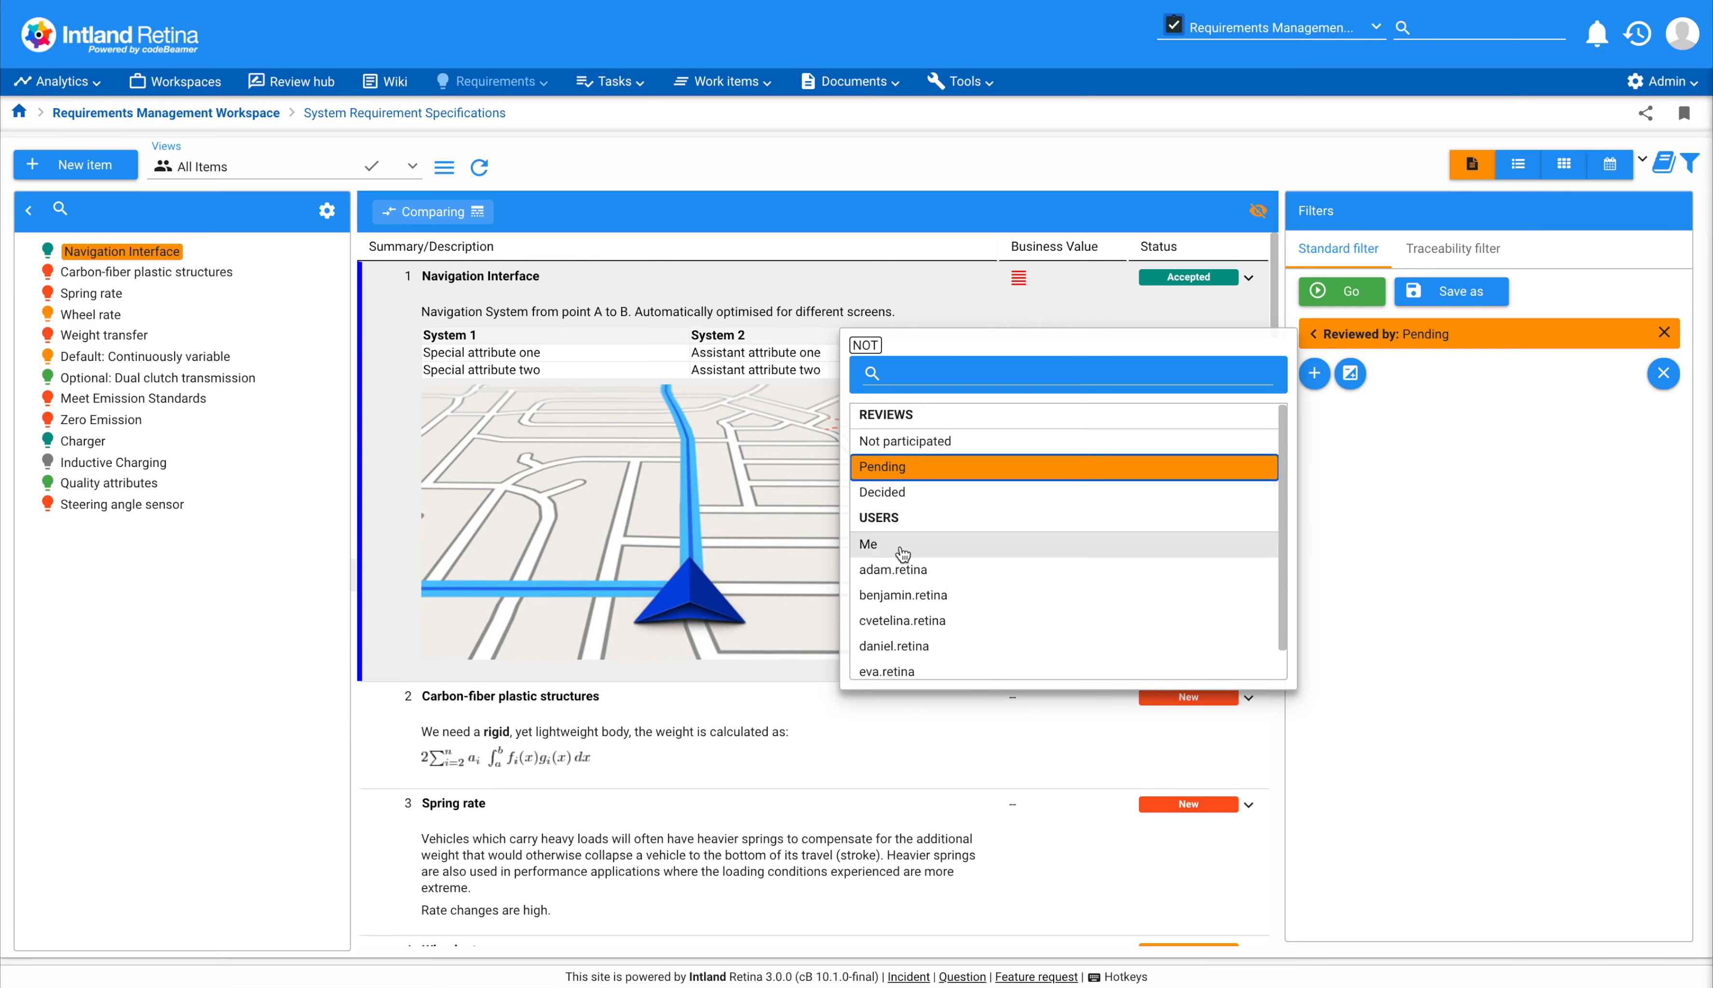
{"action": "left_click", "coordinate": [905, 551]}
{"action": "left_click", "coordinate": [1428, 656]}
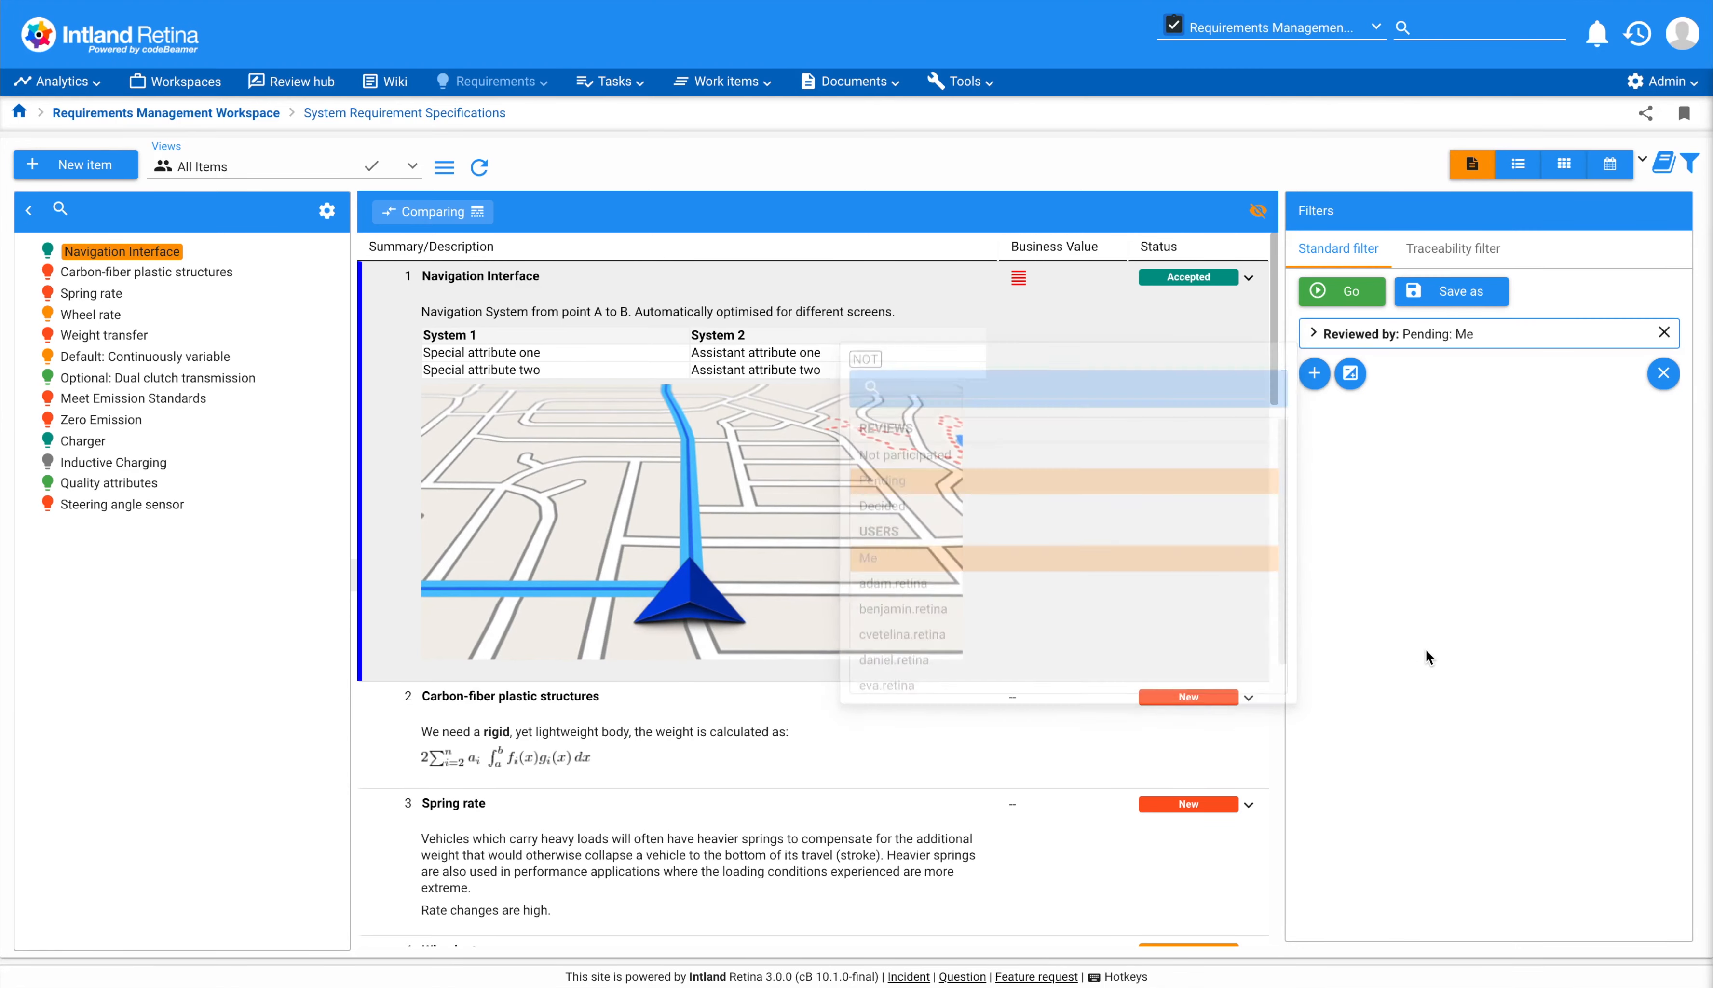
Step: Save the filter as a non-public view named "Item Based Reviews assigned to me" and run it
{"action": "left_click", "coordinate": [1447, 294]}
{"action": "left_click", "coordinate": [702, 440]}
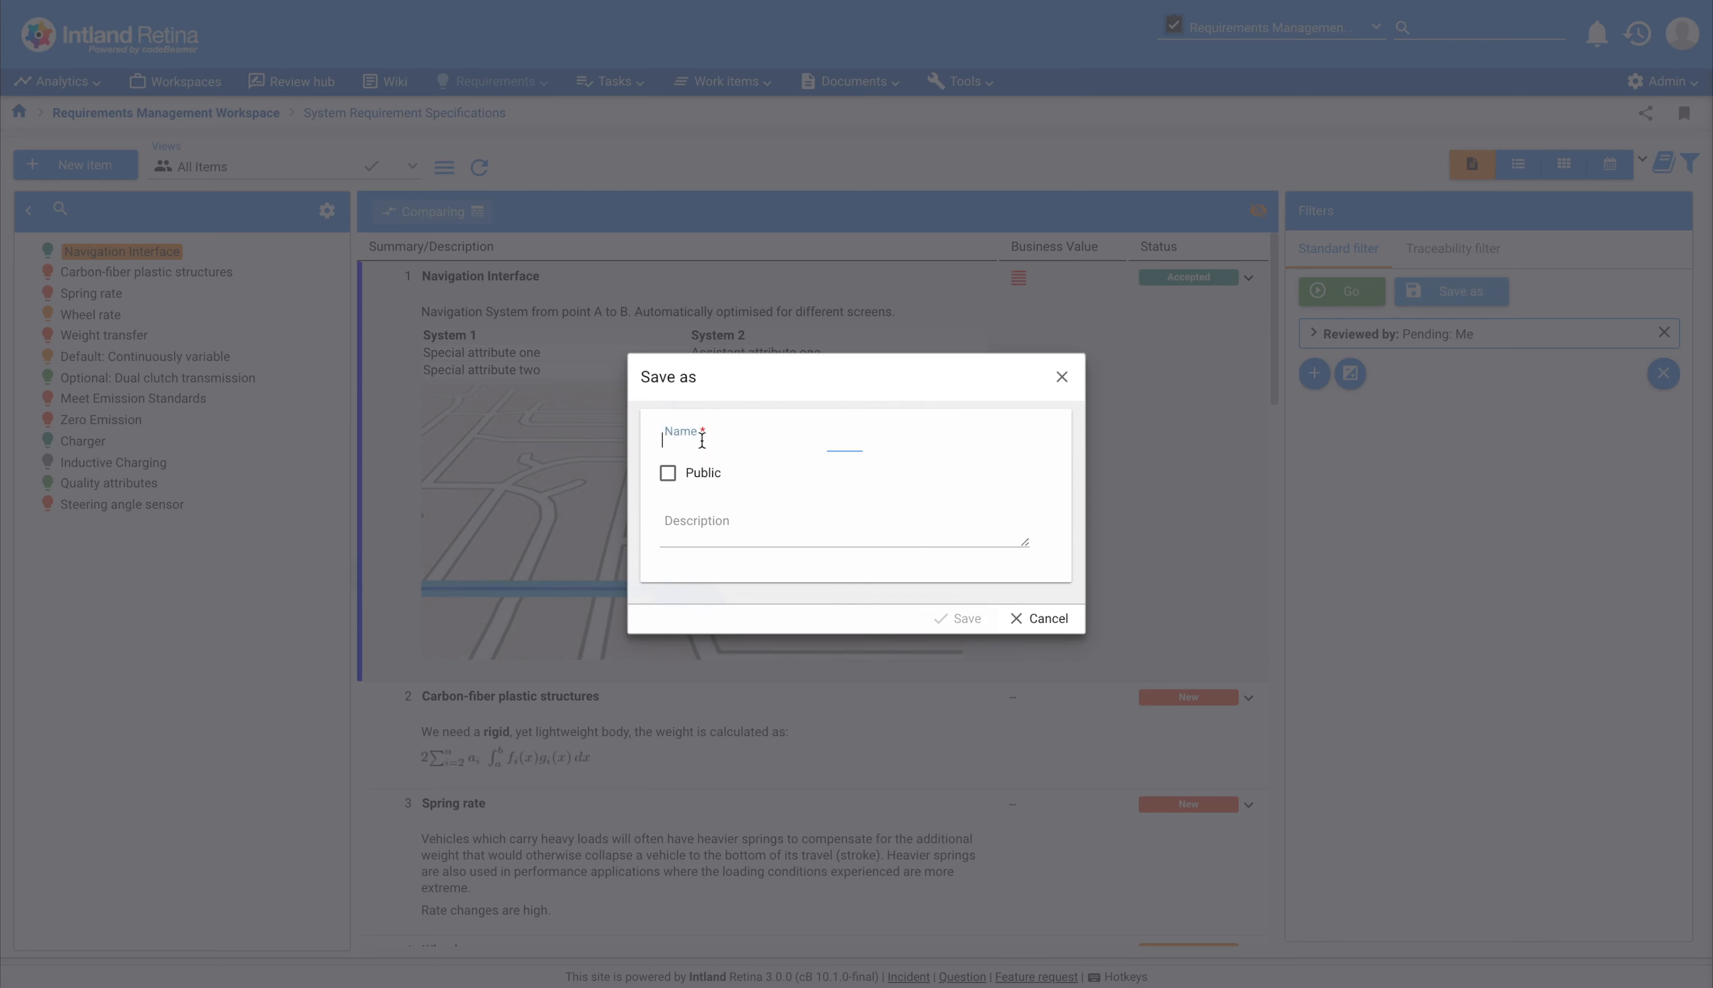
{"action": "type", "text": "Ite"}
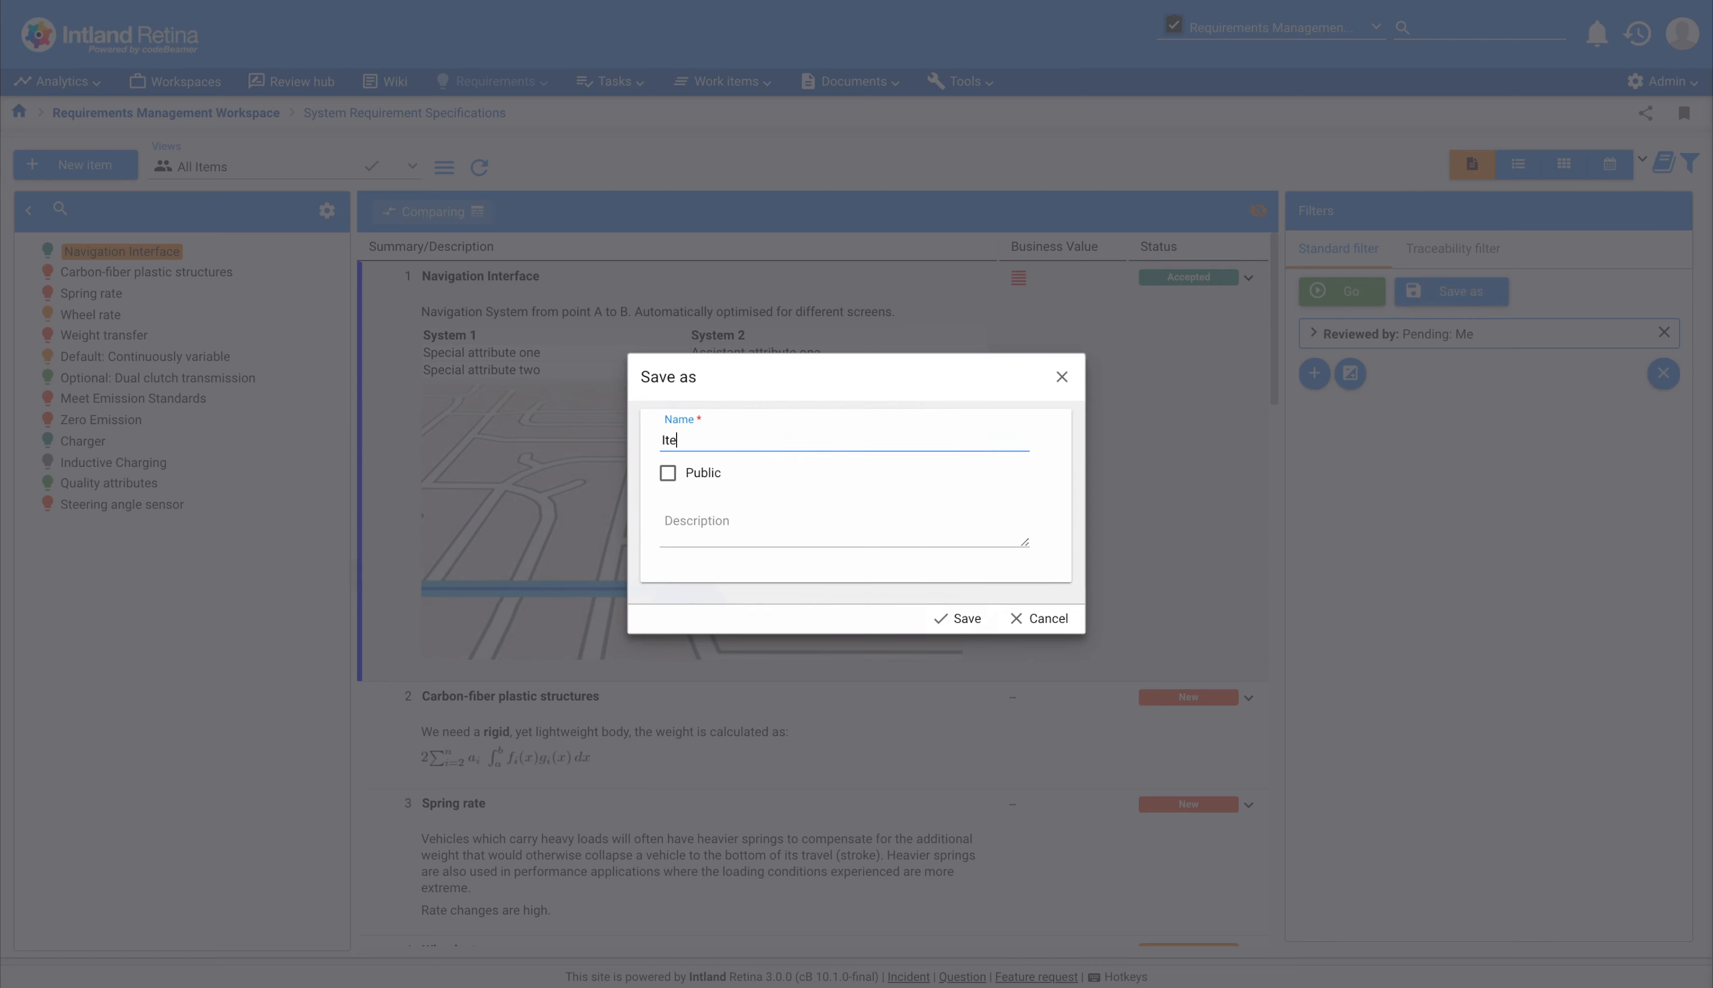
{"action": "type", "text": "m Based Reviews assigned to me"}
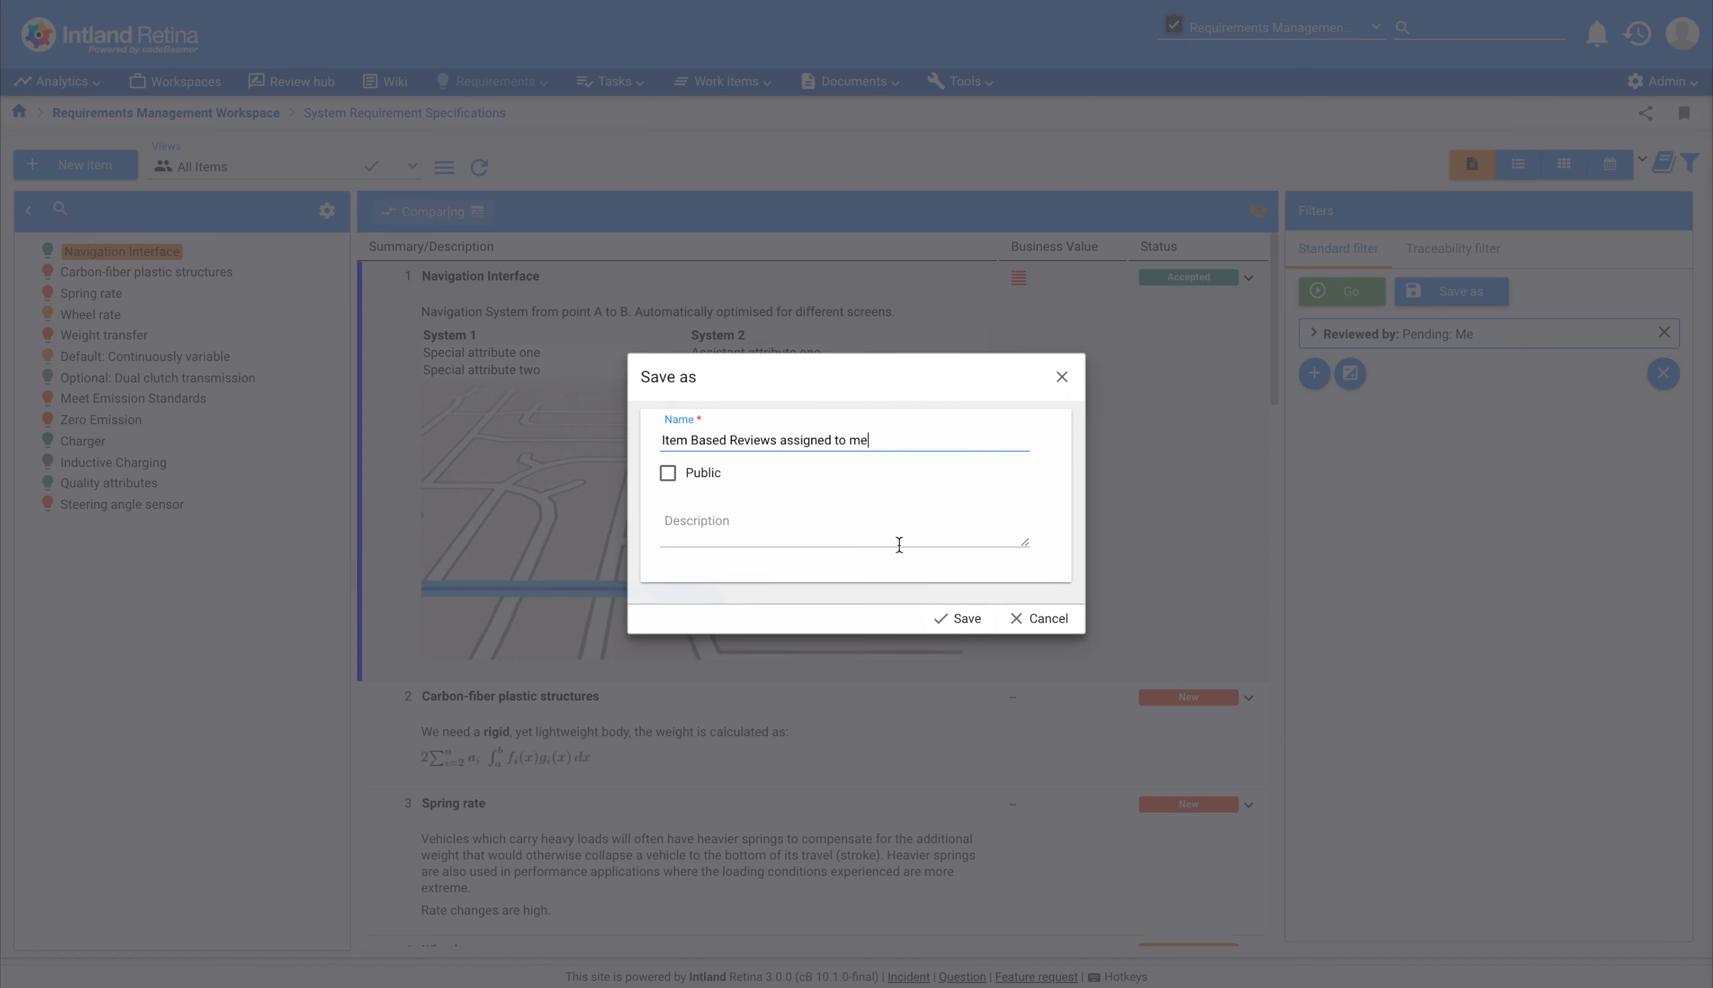
{"action": "left_click", "coordinate": [950, 628]}
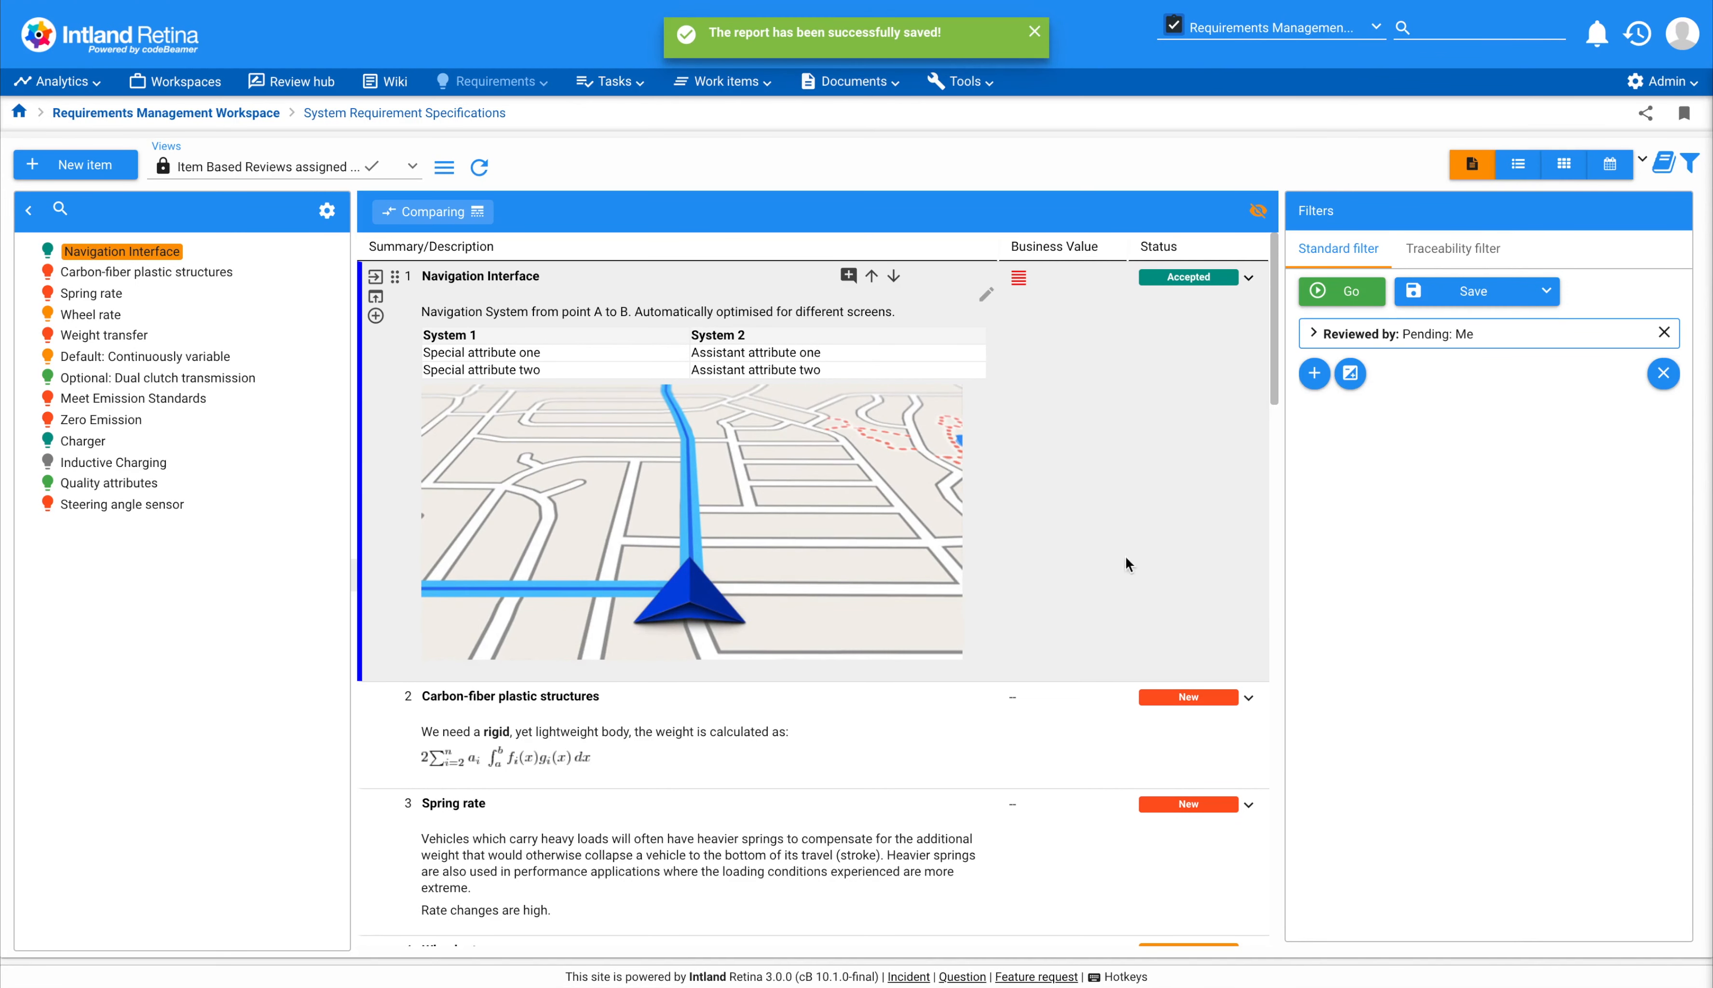
{"action": "left_click", "coordinate": [1341, 298]}
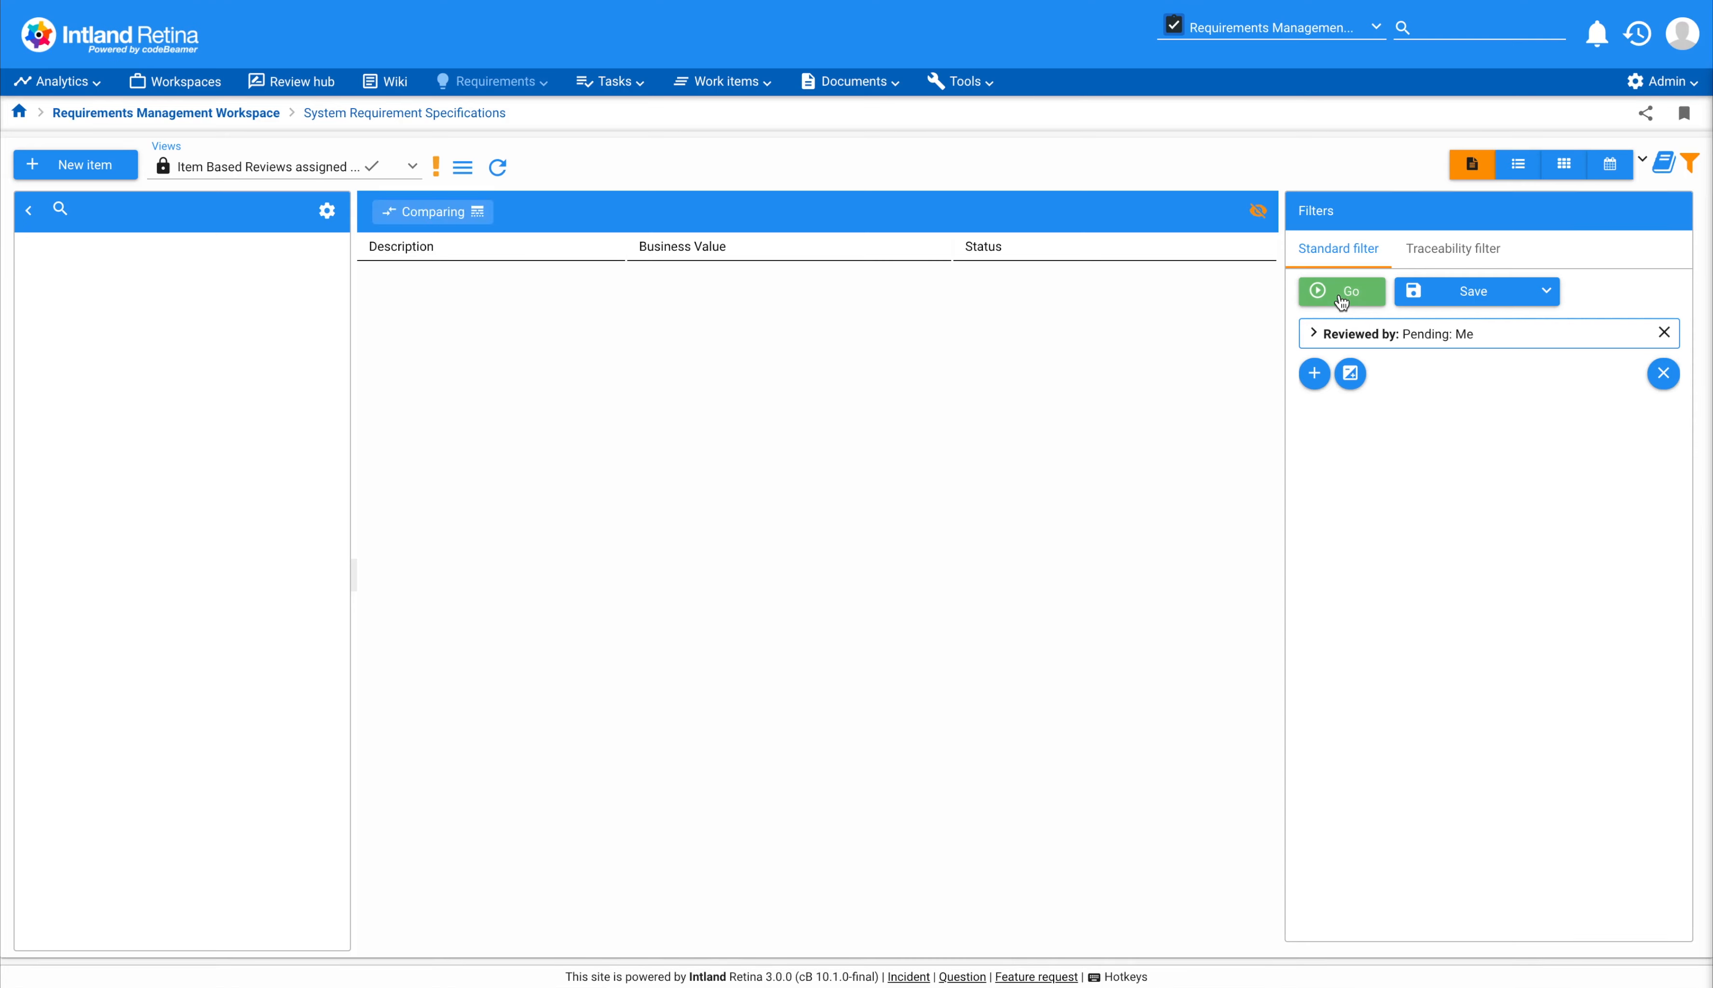
Step: Switch the System Requirement Specifications tracker to the Open view
{"action": "left_click", "coordinate": [412, 166]}
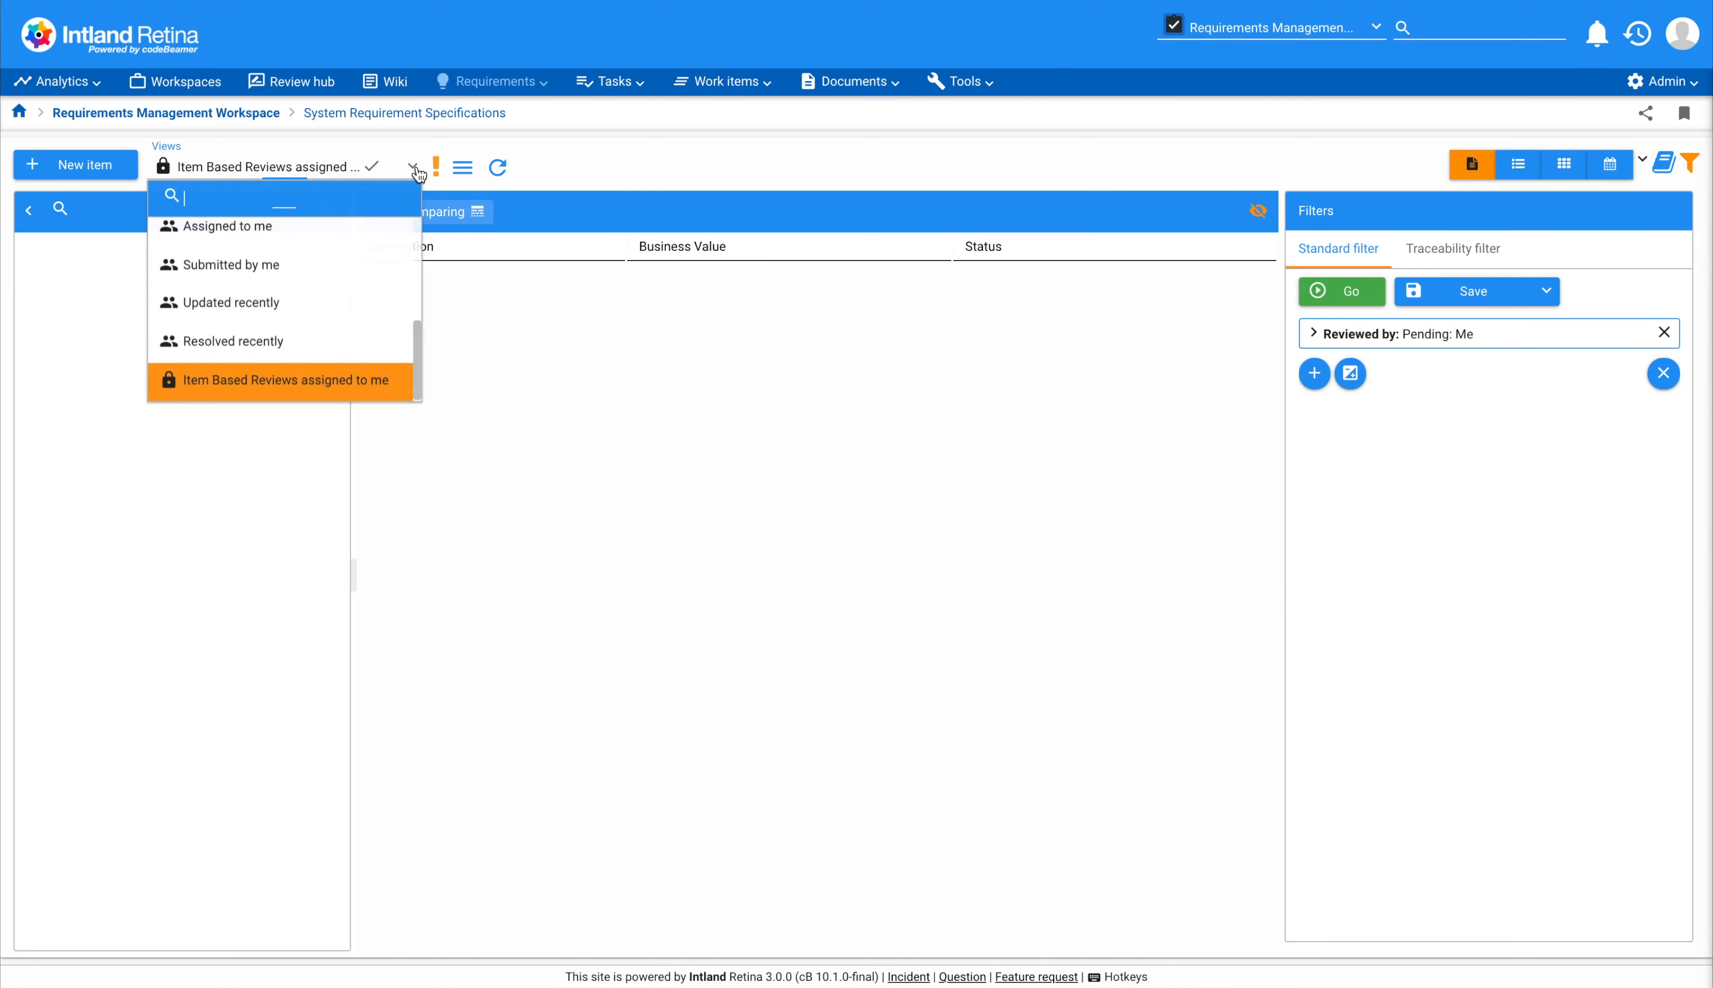
{"action": "scroll", "coordinate": [357, 235], "scroll_direction": "up", "scroll_amount": 3}
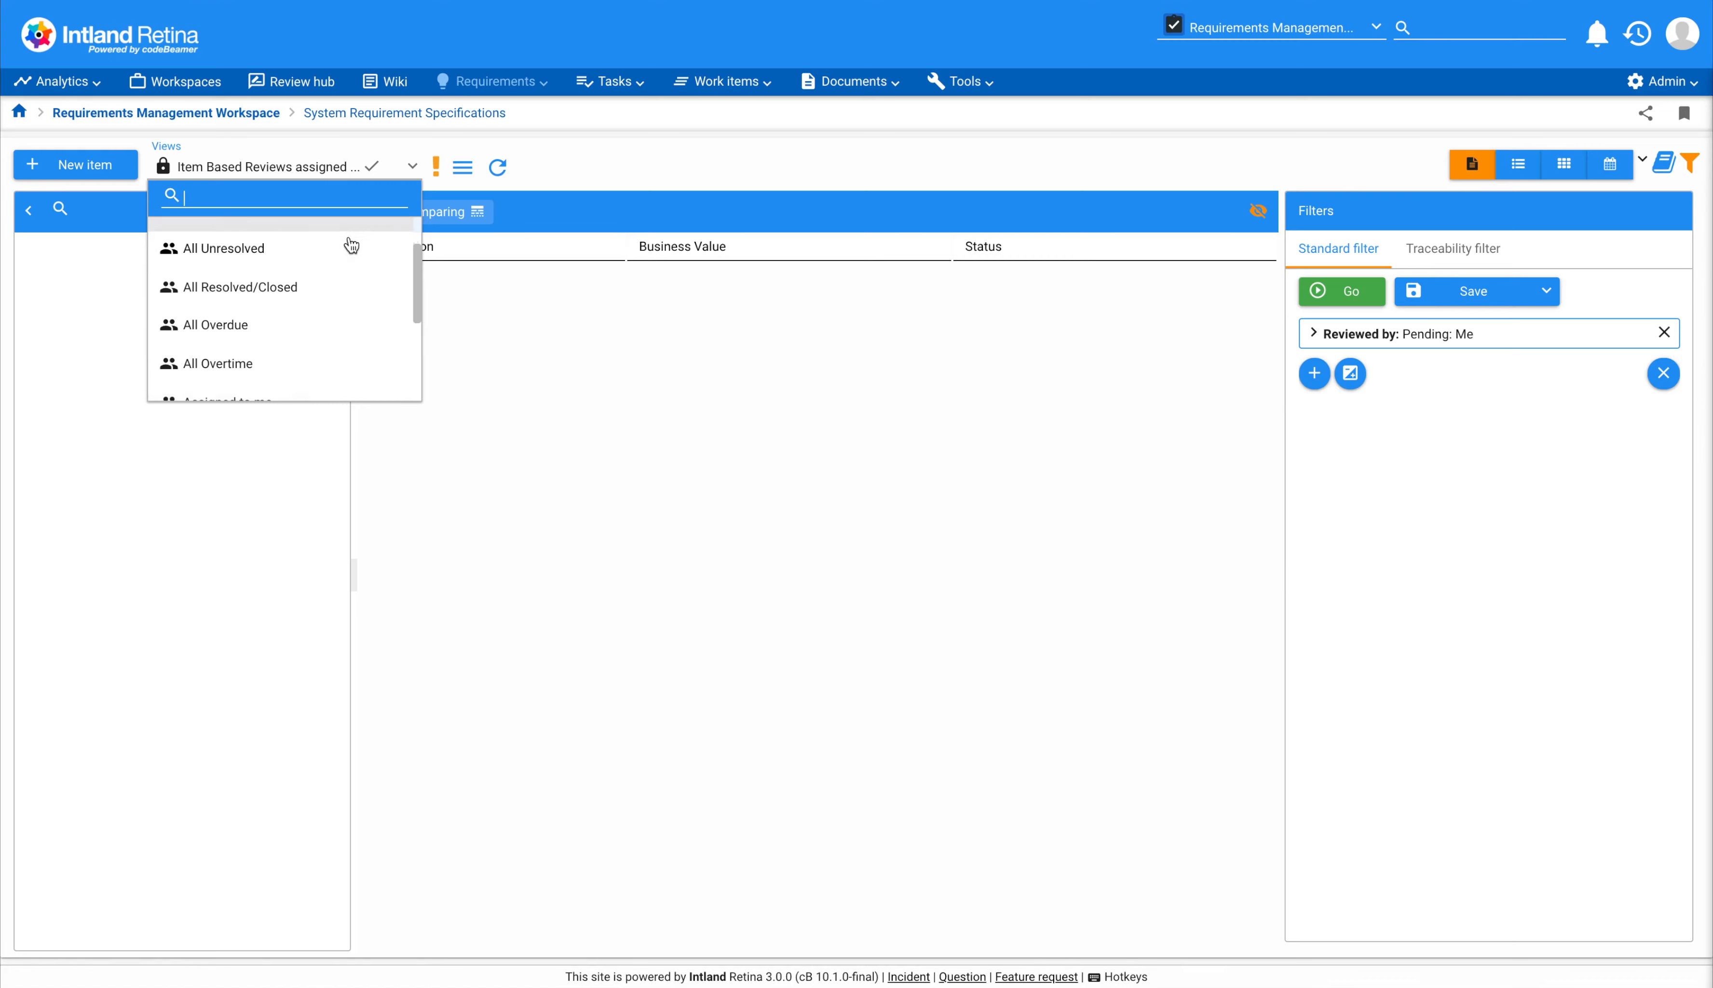
{"action": "scroll", "coordinate": [342, 255], "scroll_direction": "up", "scroll_amount": 2}
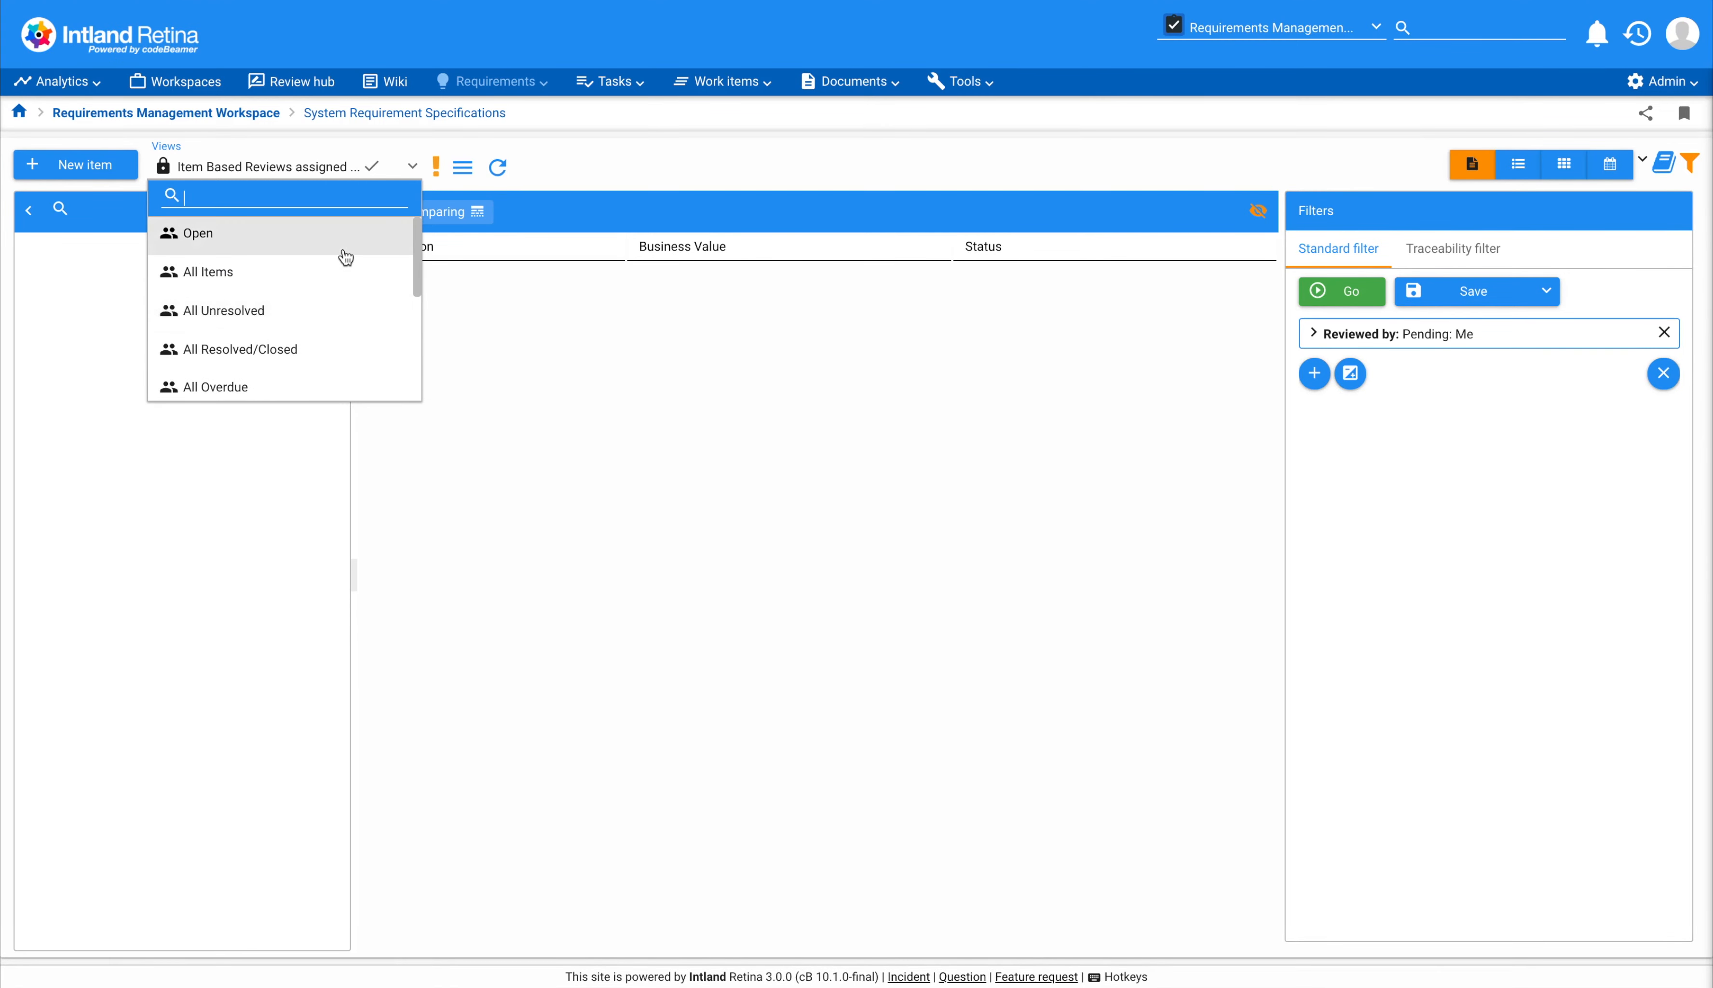
{"action": "left_click", "coordinate": [335, 249]}
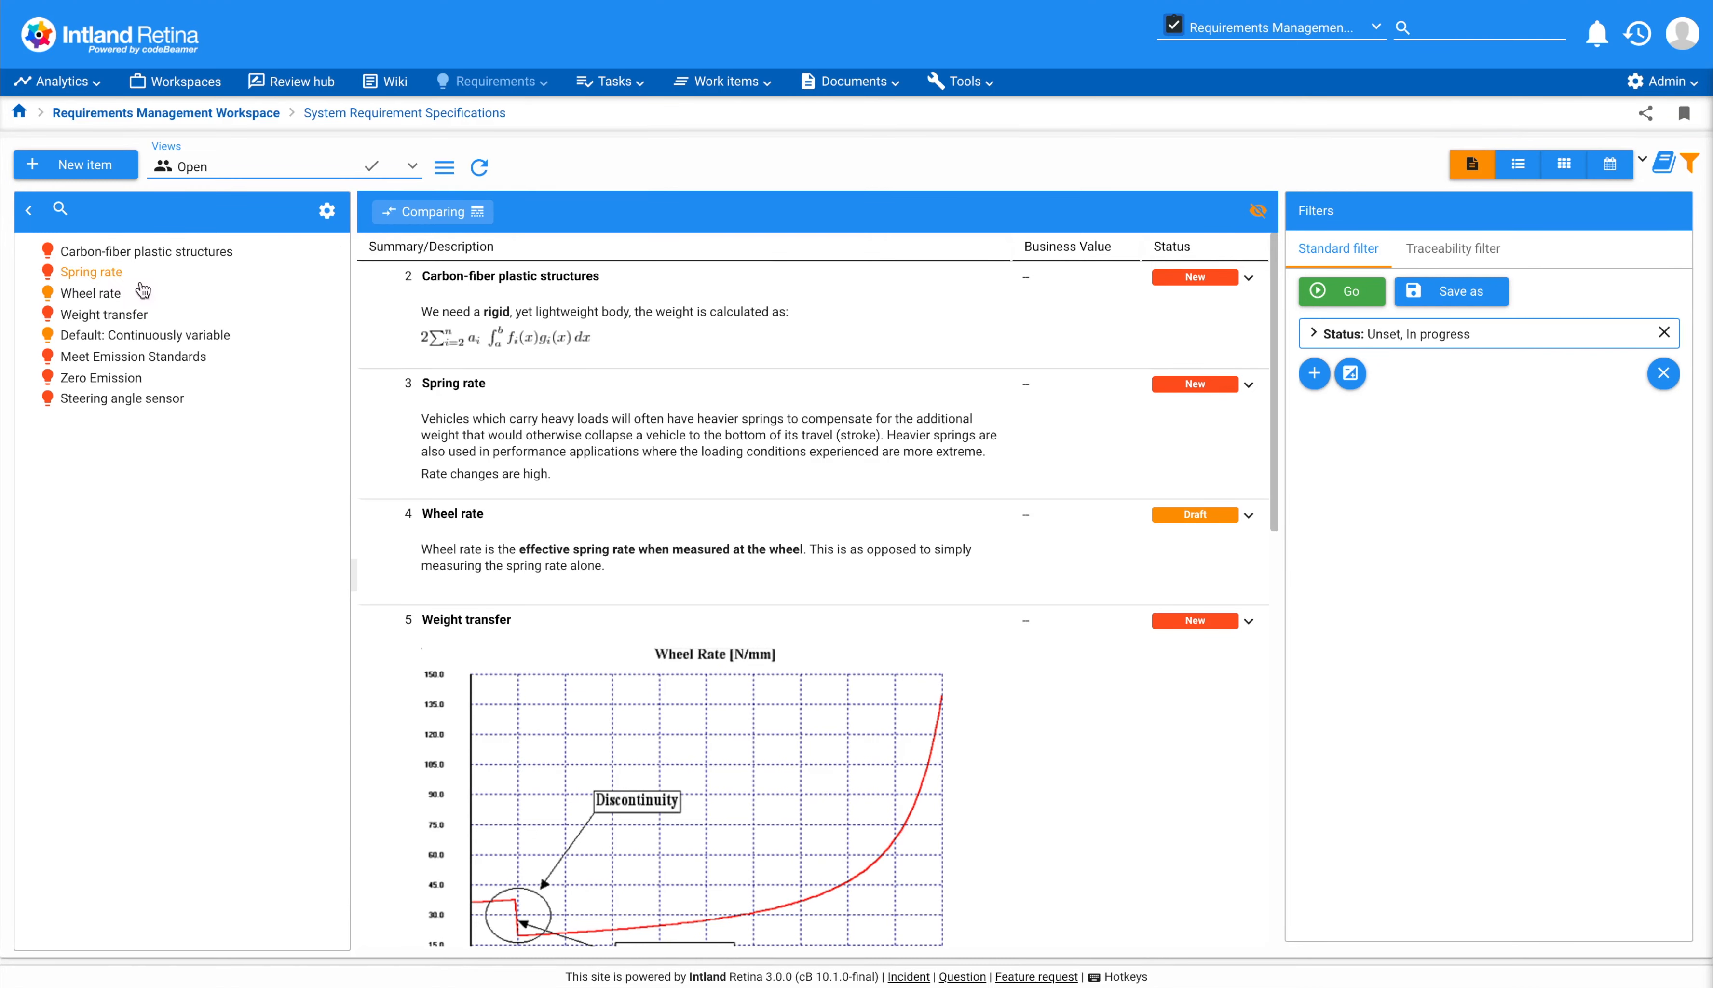
Step: Apply the Approve transition to the Wheel rate and Default: Continuously variable requirements
{"action": "left_click", "coordinate": [112, 294]}
{"action": "left_click", "coordinate": [1249, 294]}
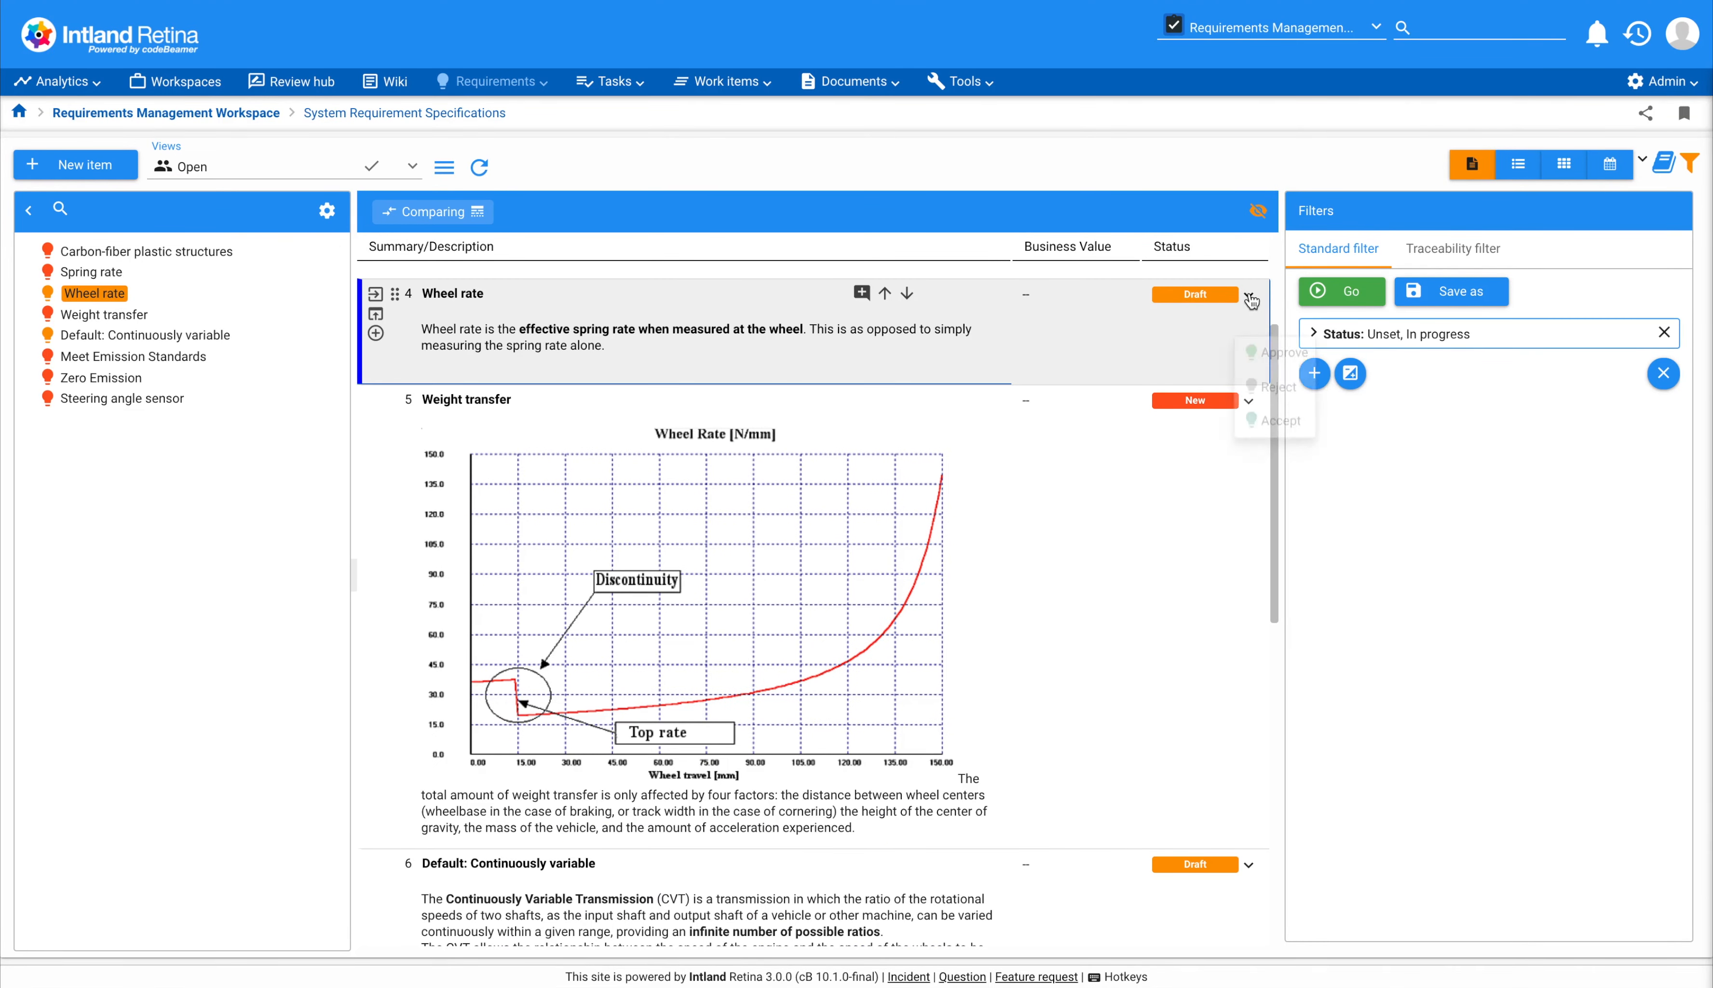
{"action": "left_click", "coordinate": [1258, 359]}
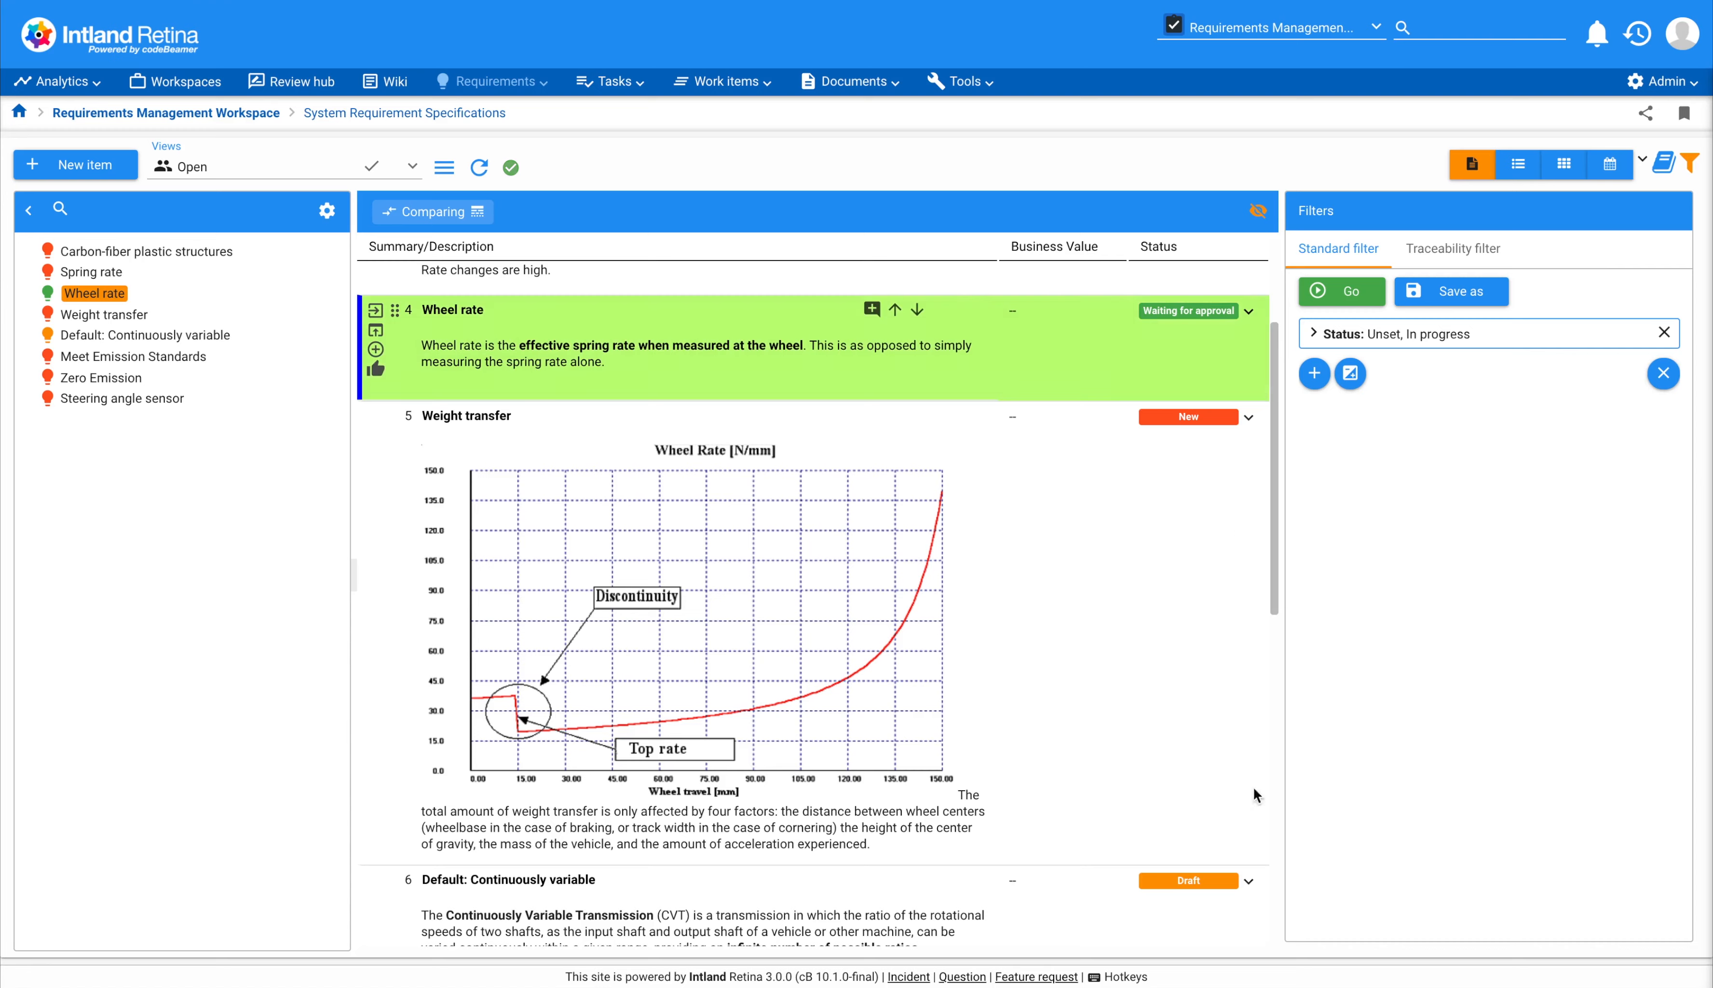
{"action": "left_click", "coordinate": [1248, 882]}
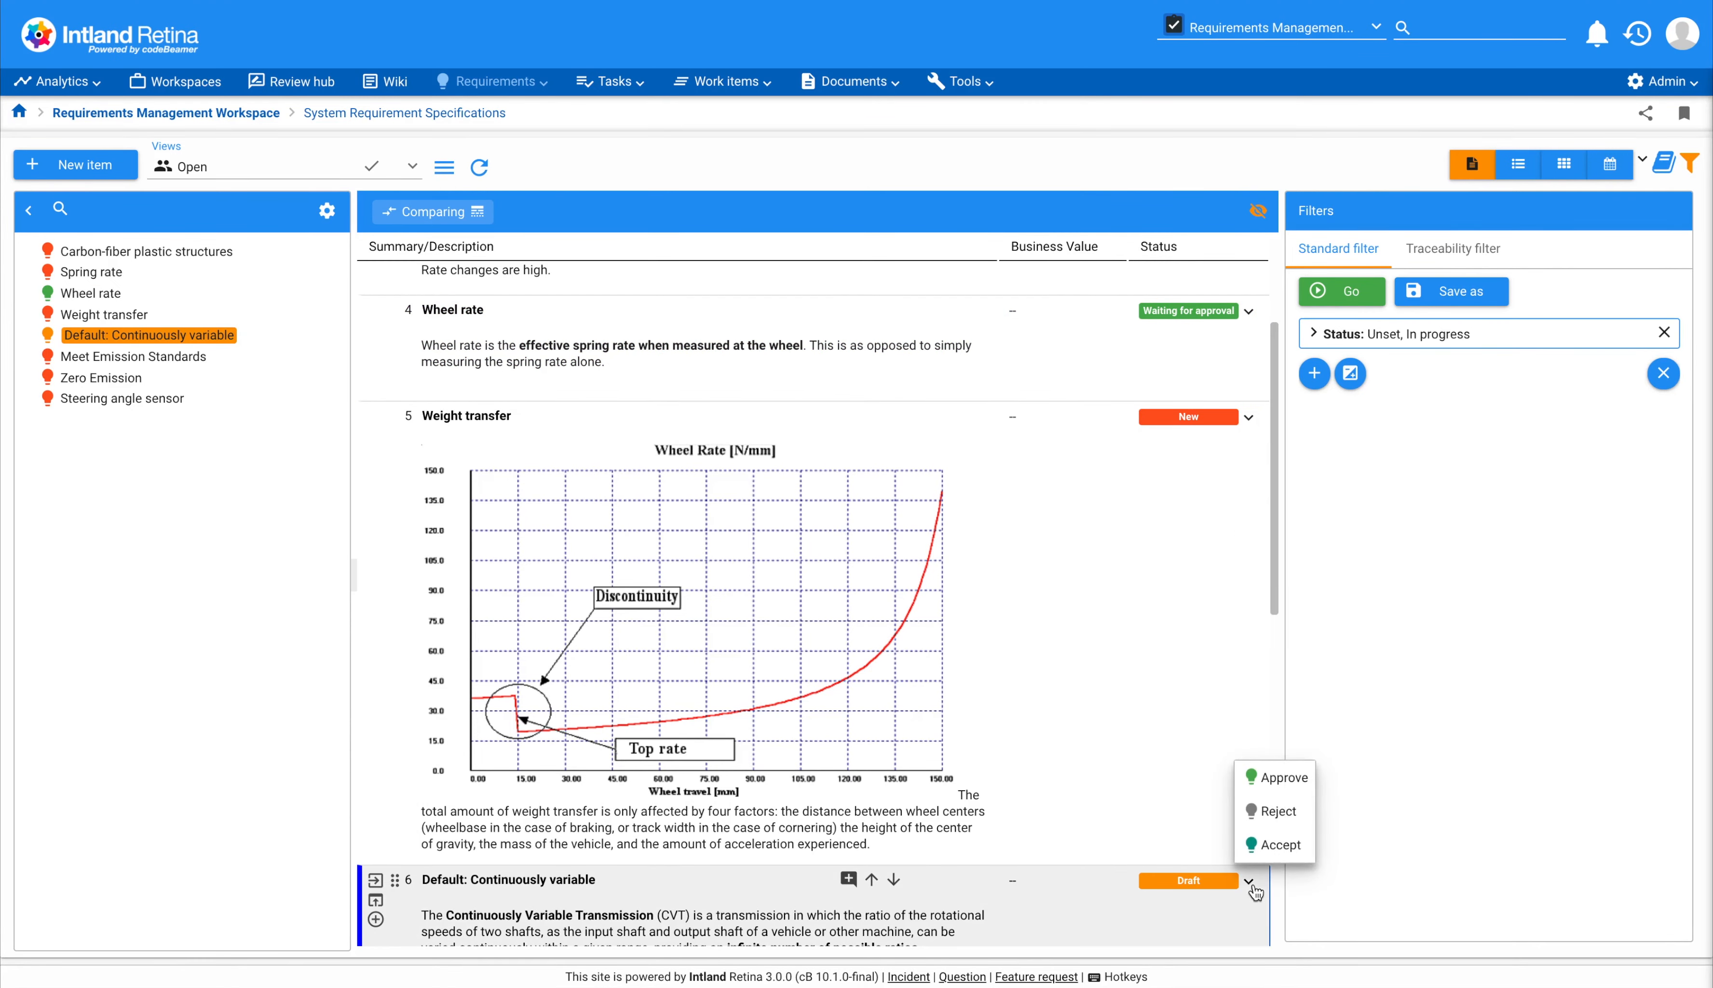
{"action": "left_click", "coordinate": [1272, 784]}
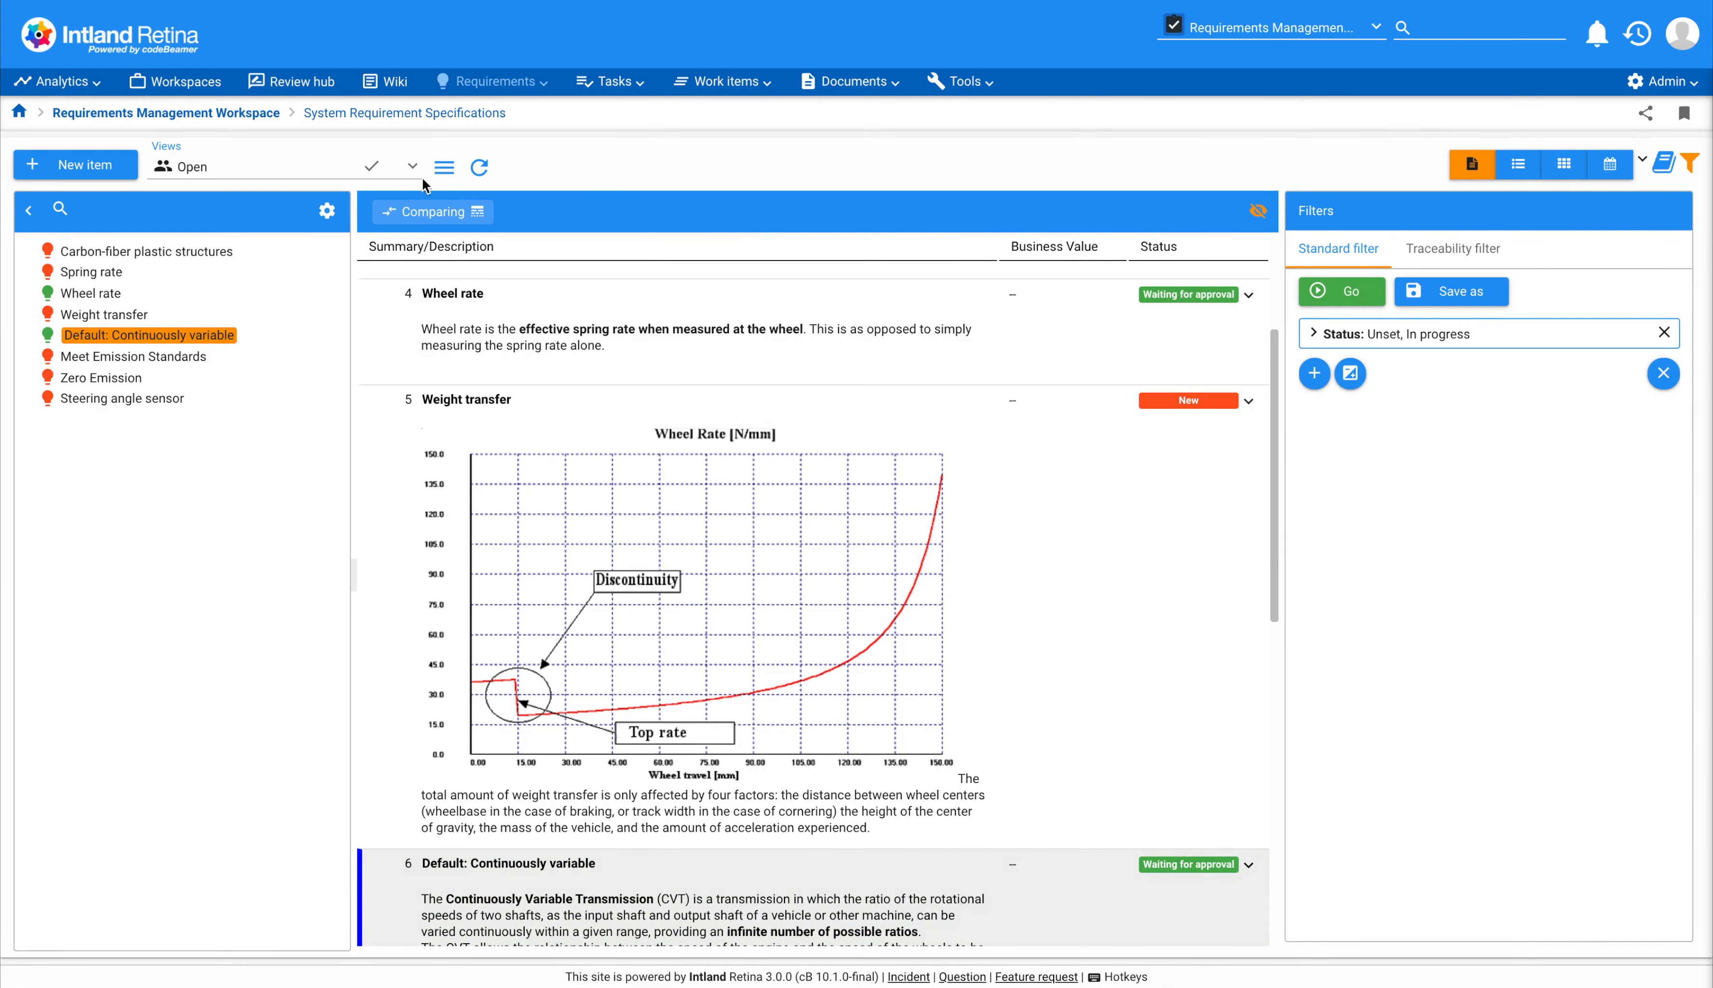
Step: Display the requirements in the saved view "Item Based Reviews assigned to me"
{"action": "scroll", "coordinate": [554, 708], "scroll_direction": "down", "scroll_amount": 2}
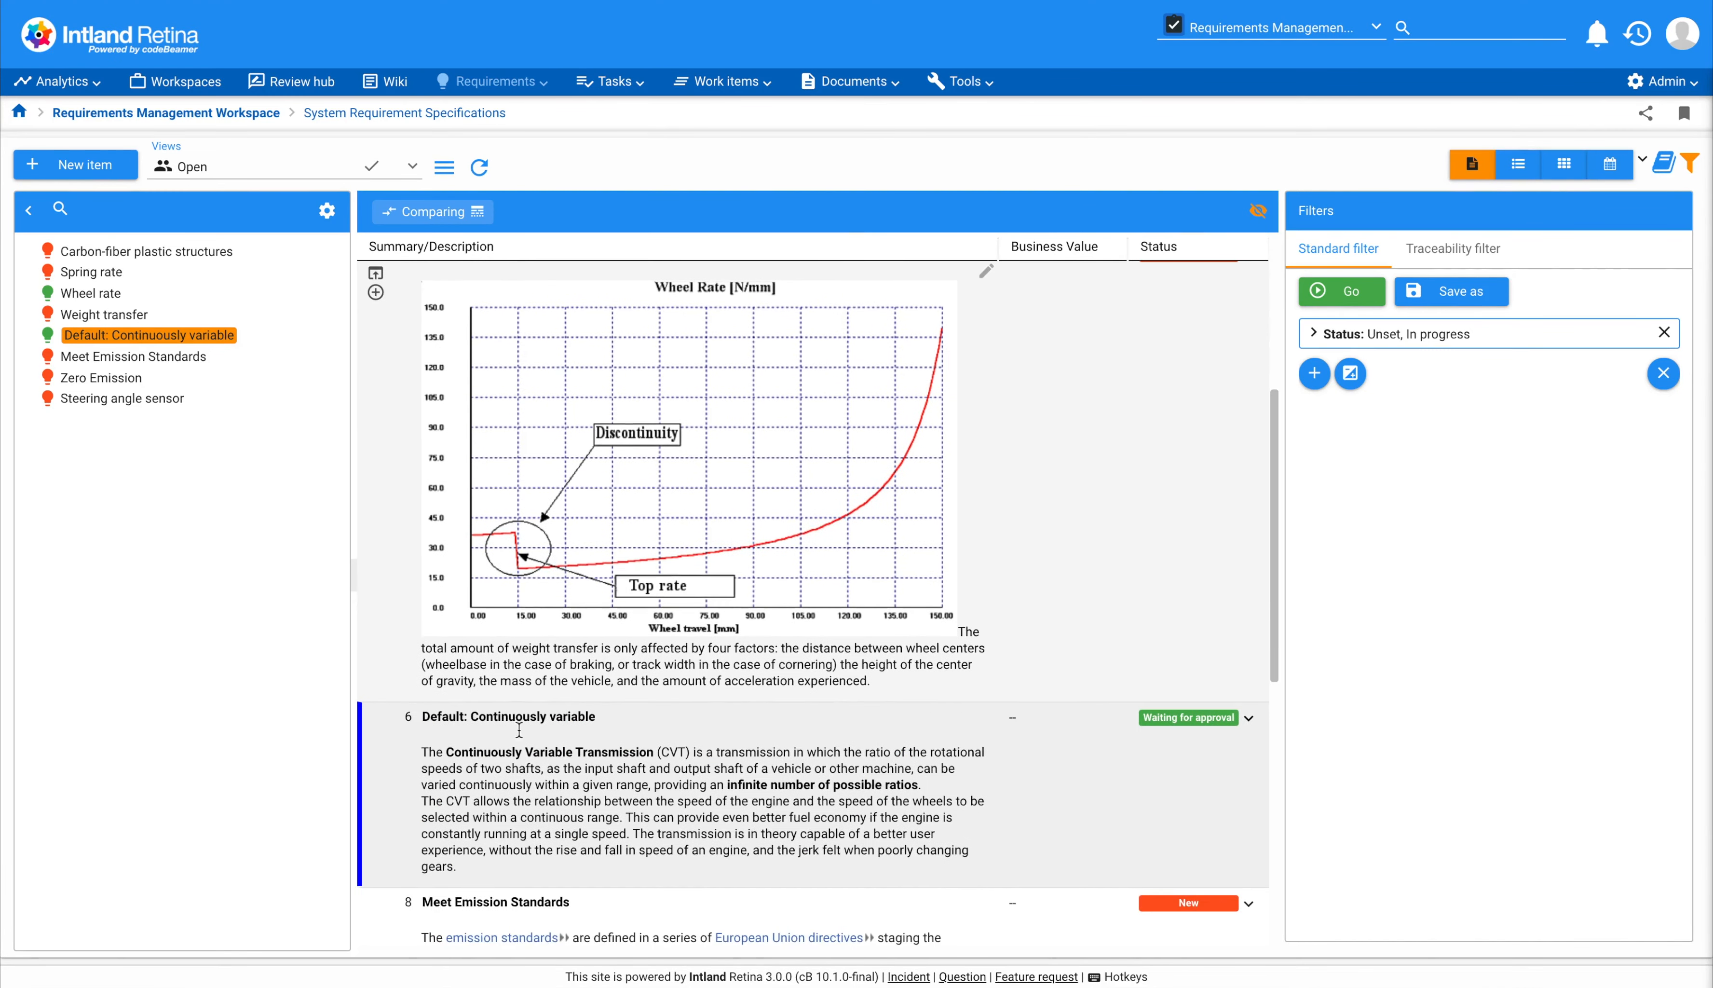
{"action": "scroll", "coordinate": [380, 782], "scroll_direction": "up", "scroll_amount": 4}
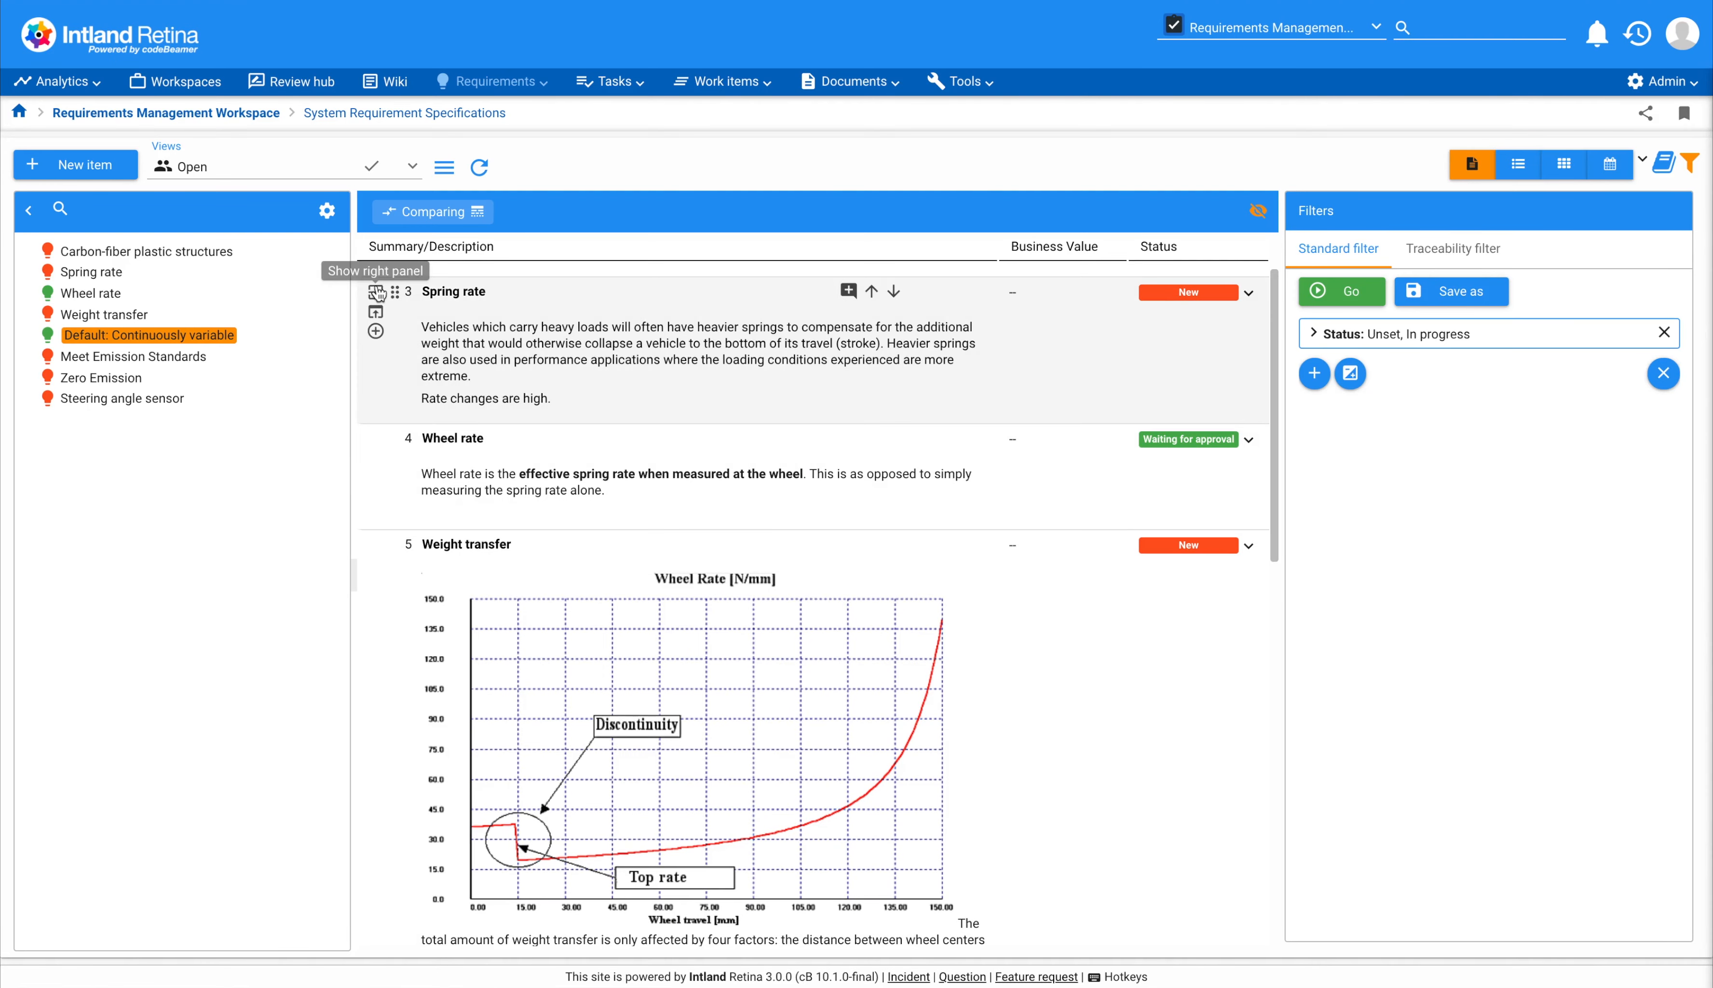
{"action": "left_click", "coordinate": [412, 166]}
{"action": "scroll", "coordinate": [324, 354], "scroll_direction": "down", "scroll_amount": 3}
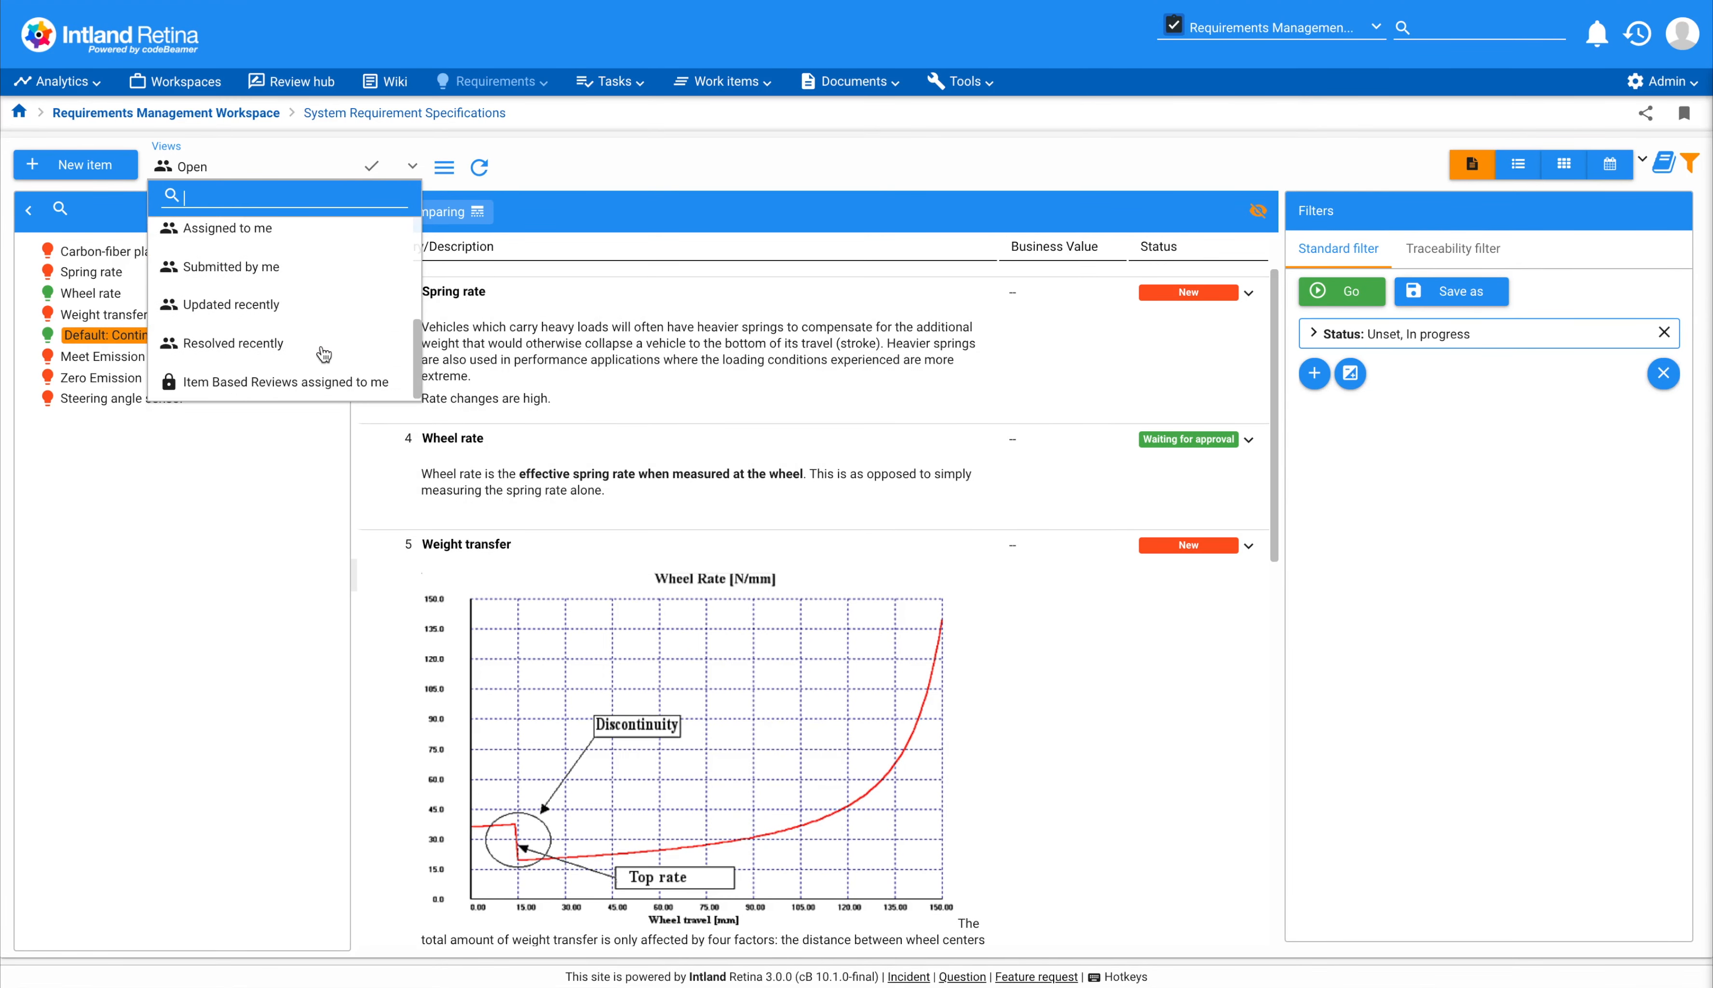
{"action": "left_click", "coordinate": [316, 383]}
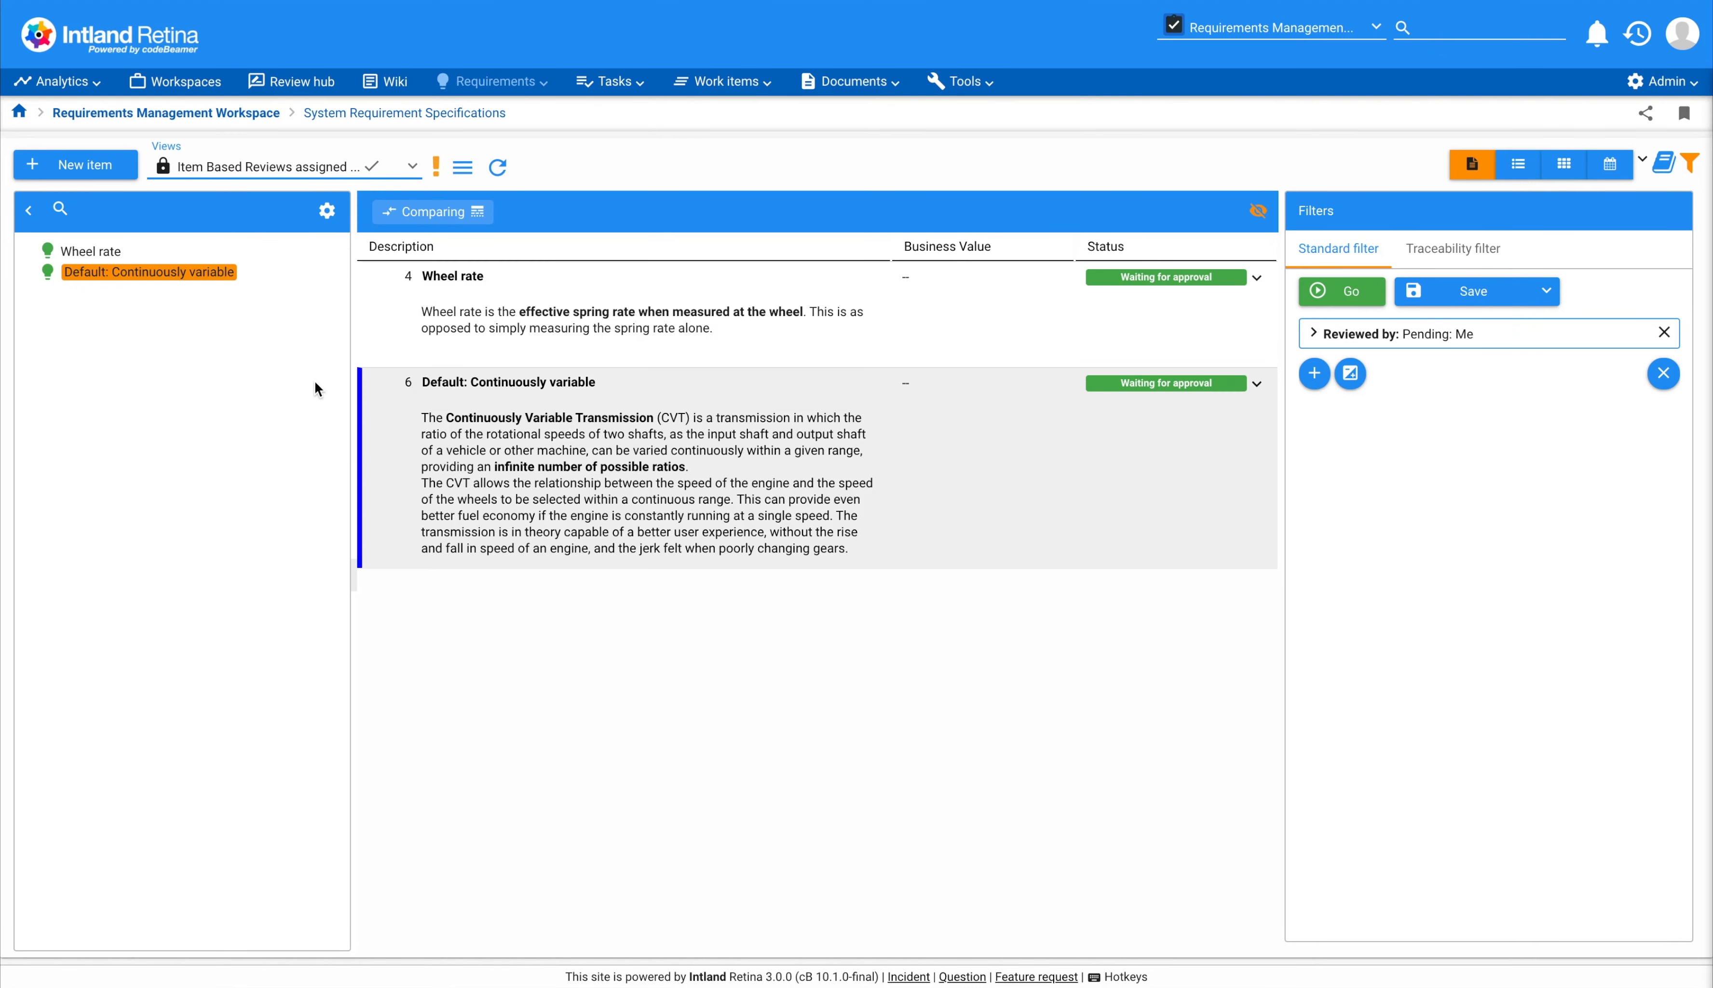